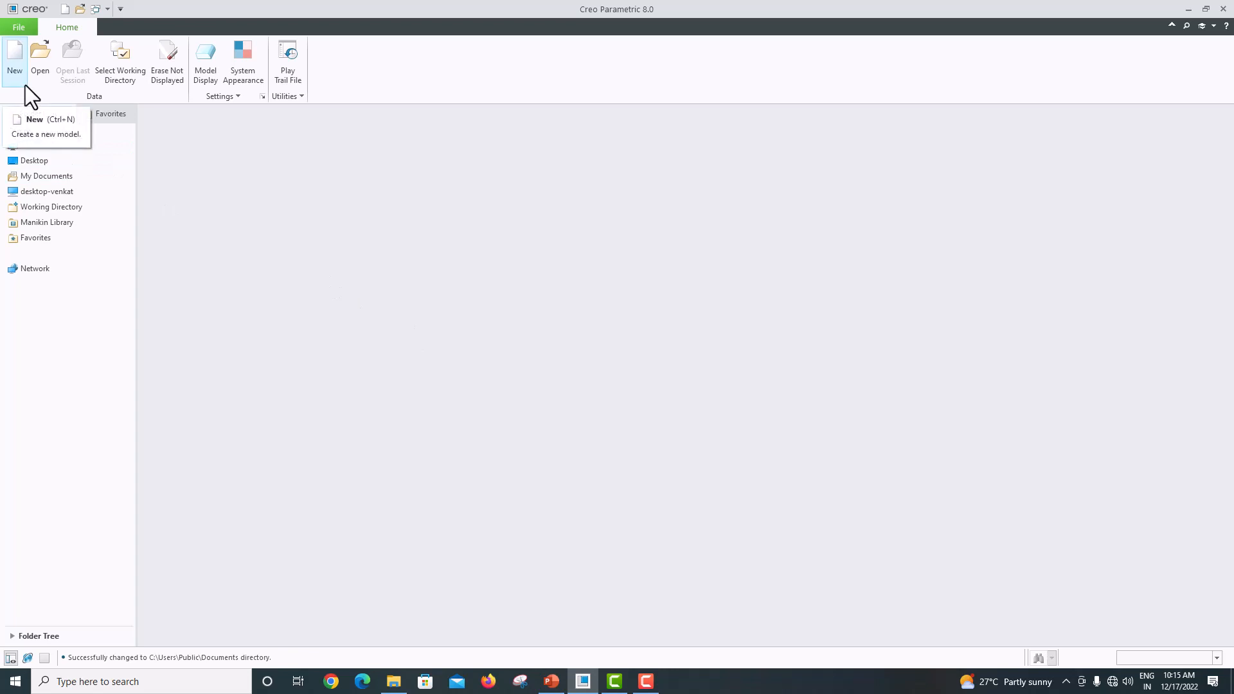
Create a new solid part without the default template, using the mmns_part_solid_abs template
{"action": "left_click", "coordinate": [26, 85]}
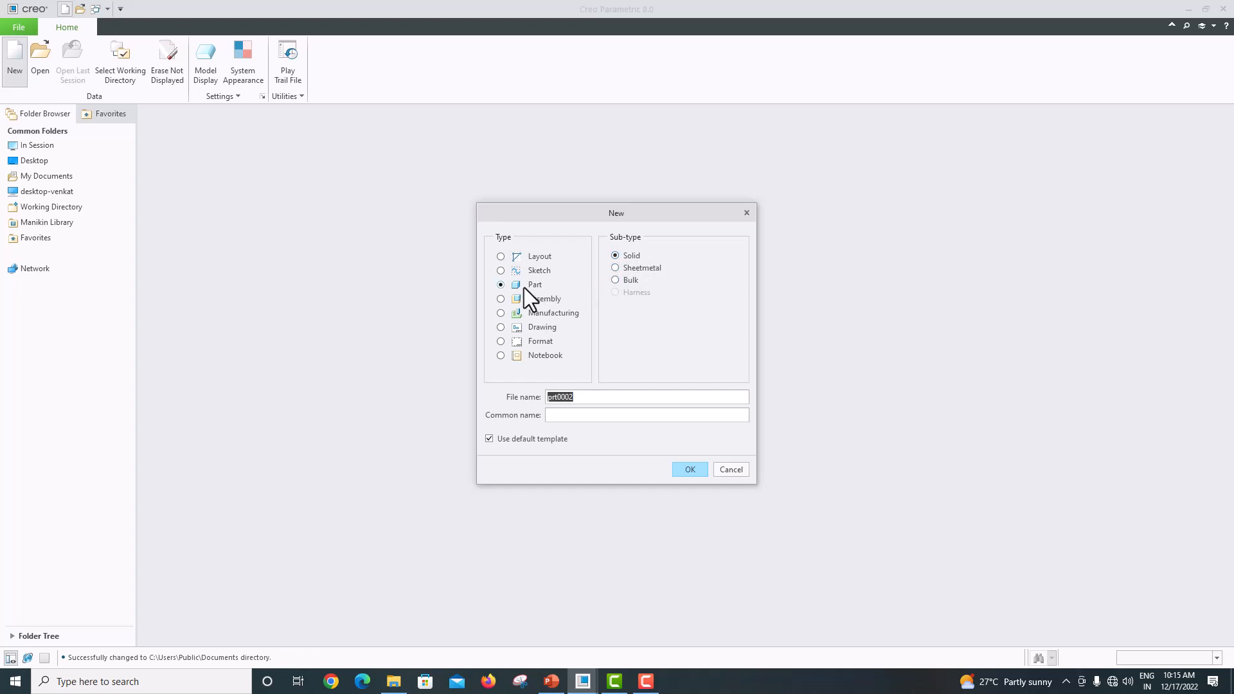
{"action": "left_click", "coordinate": [530, 441]}
{"action": "left_click", "coordinate": [687, 473]}
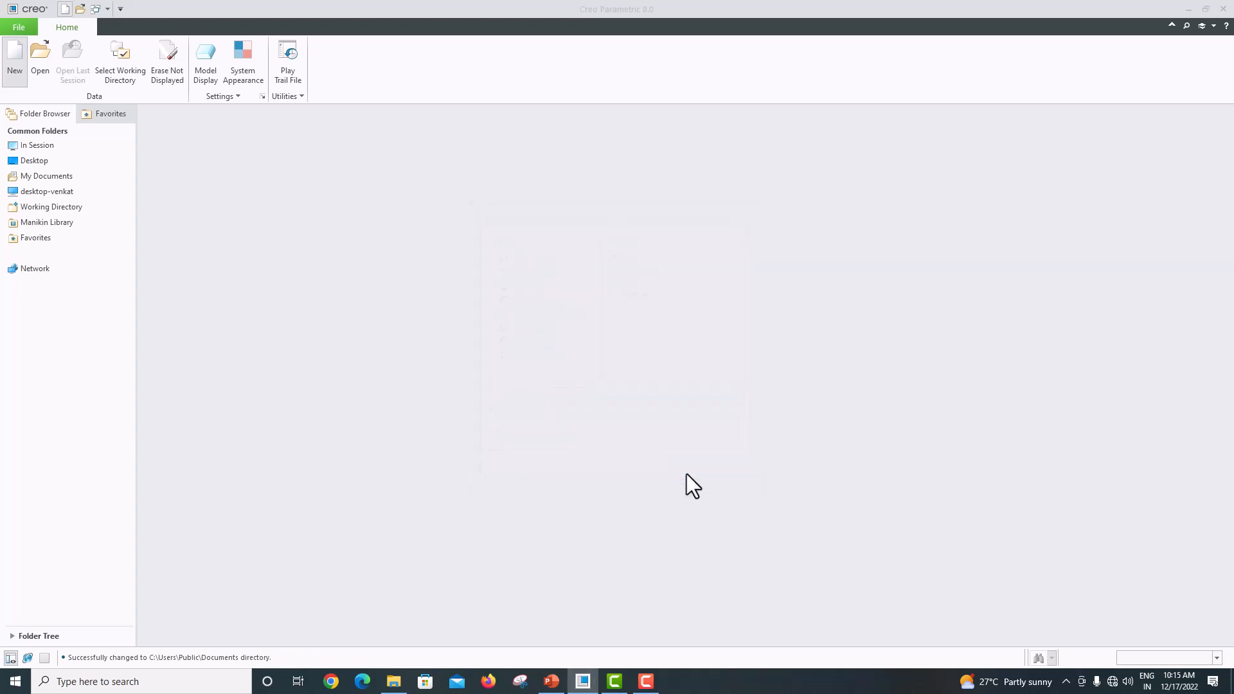
{"action": "left_click_drag", "start_coordinate": [719, 276], "coordinate": [718, 290]}
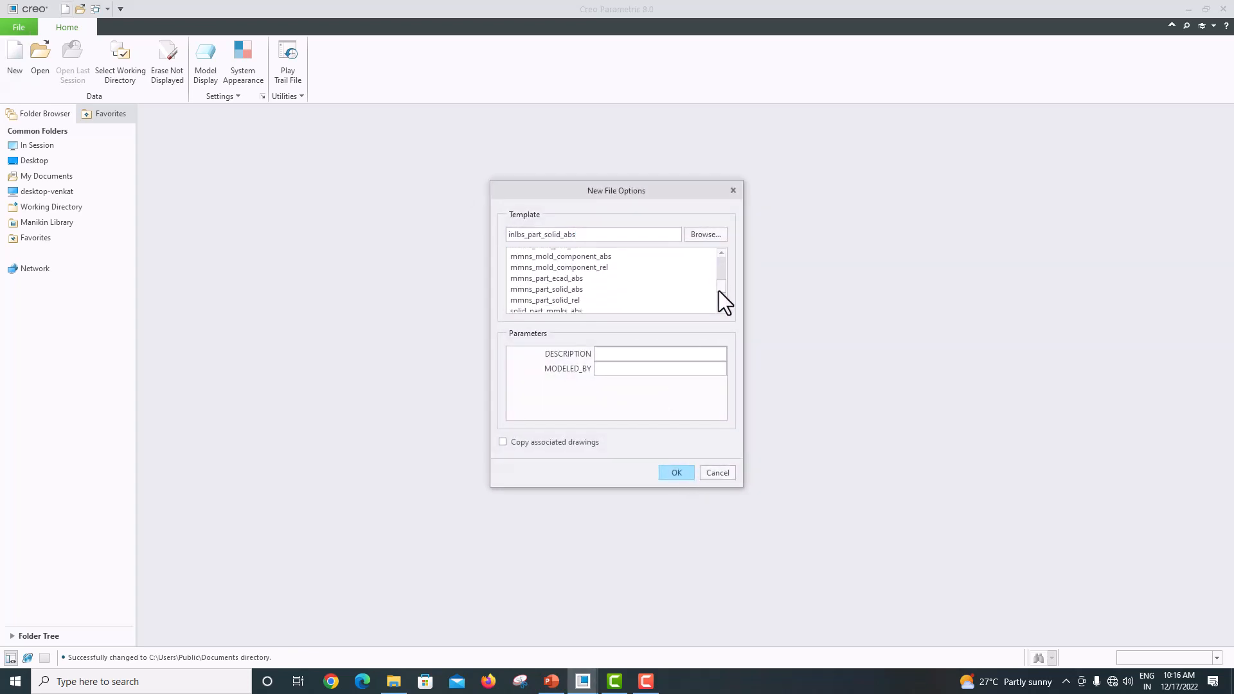
{"action": "left_click", "coordinate": [543, 290]}
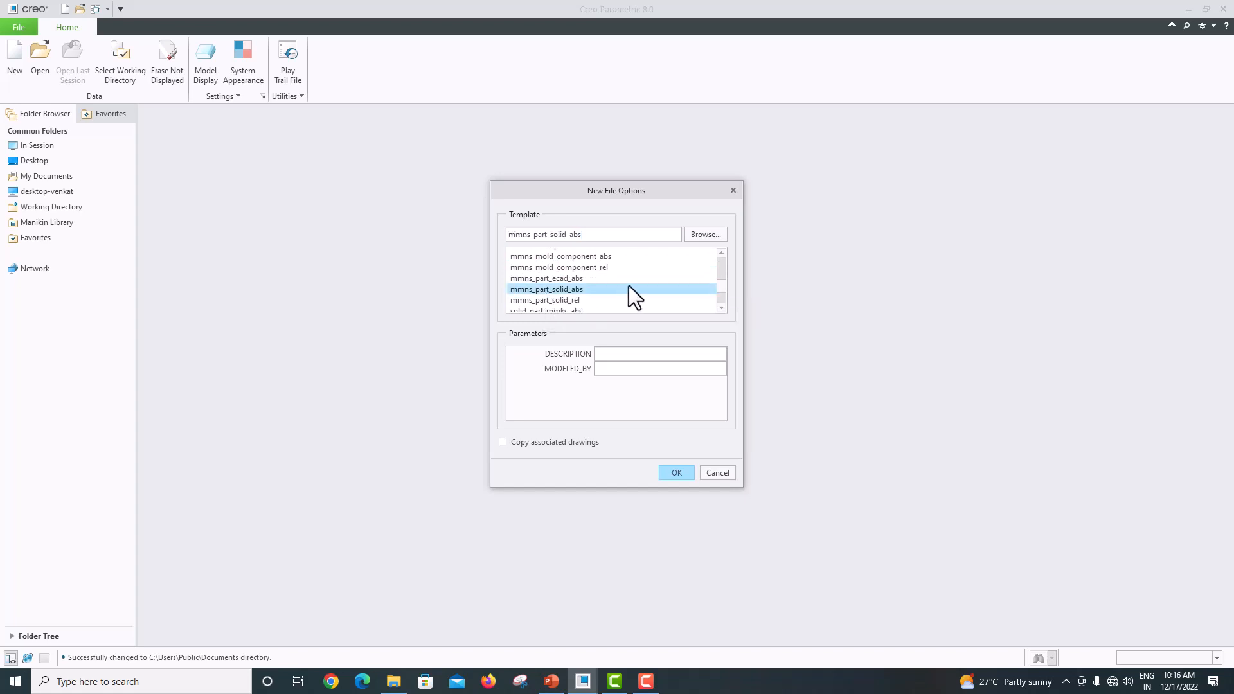
{"action": "left_click", "coordinate": [678, 472]}
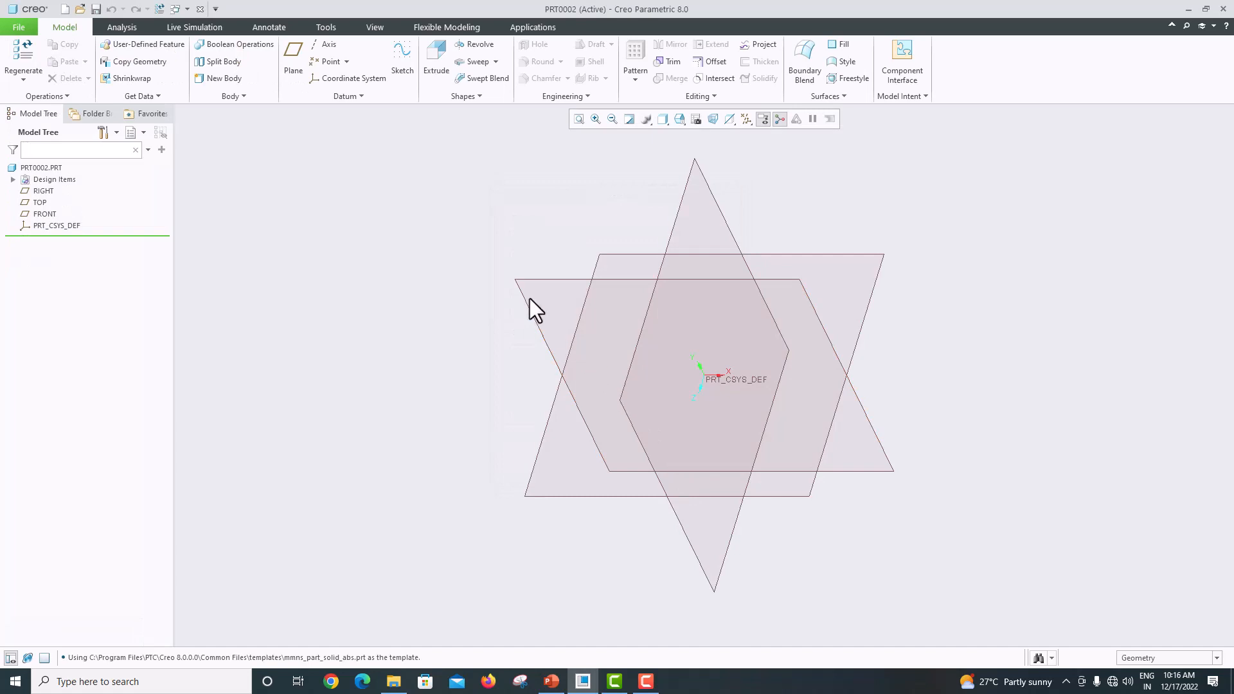
Check the reference drawing in PowerPoint, return to Creo and start a sketch on the FRONT plane in the 2D sketch orientation
{"action": "left_click", "coordinate": [550, 681]}
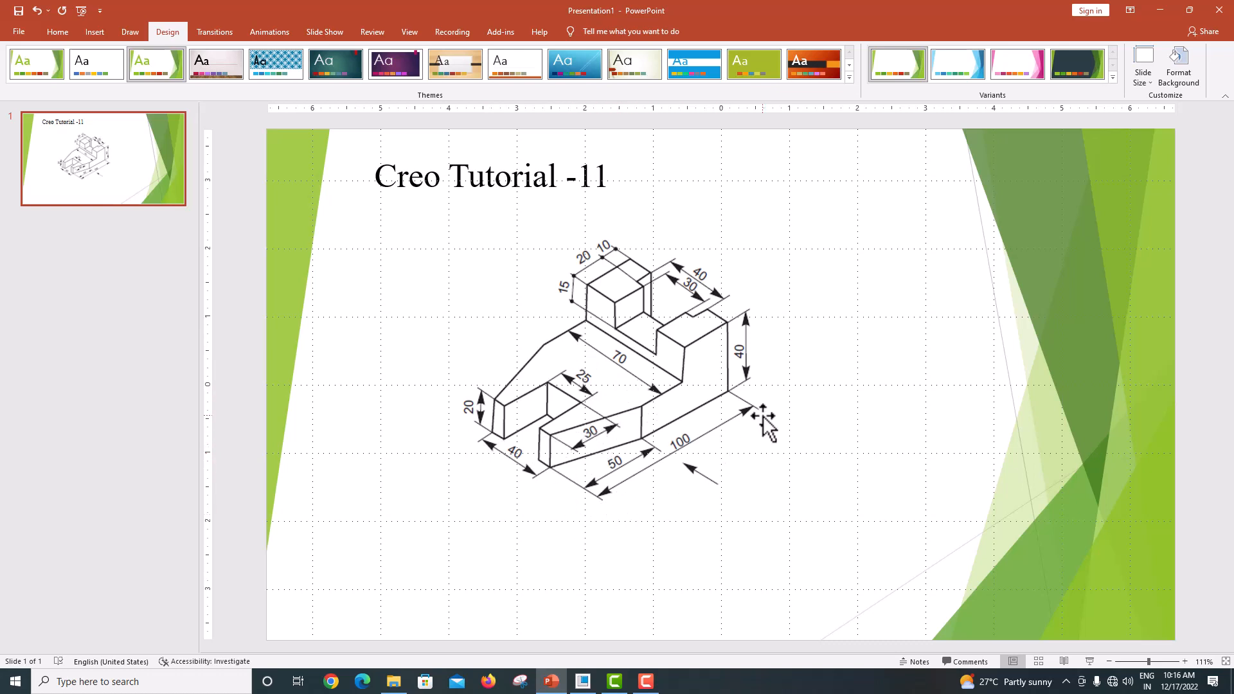
{"action": "left_click", "coordinate": [583, 680]}
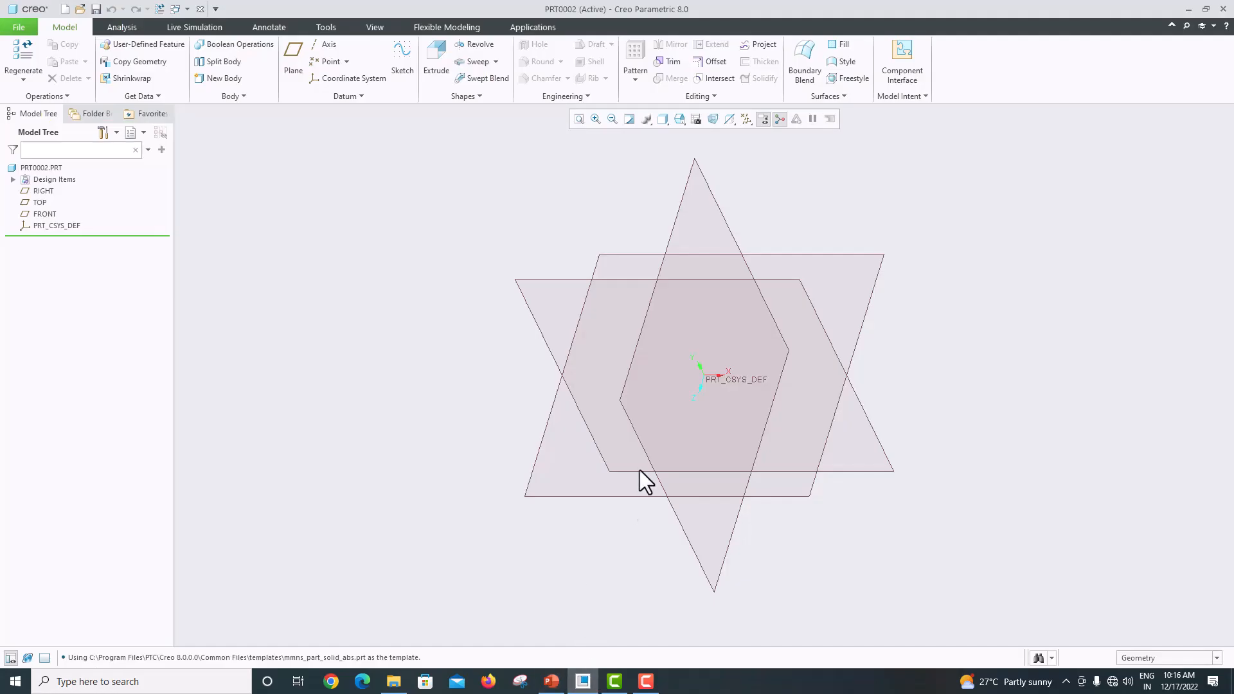
{"action": "left_click", "coordinate": [534, 278]}
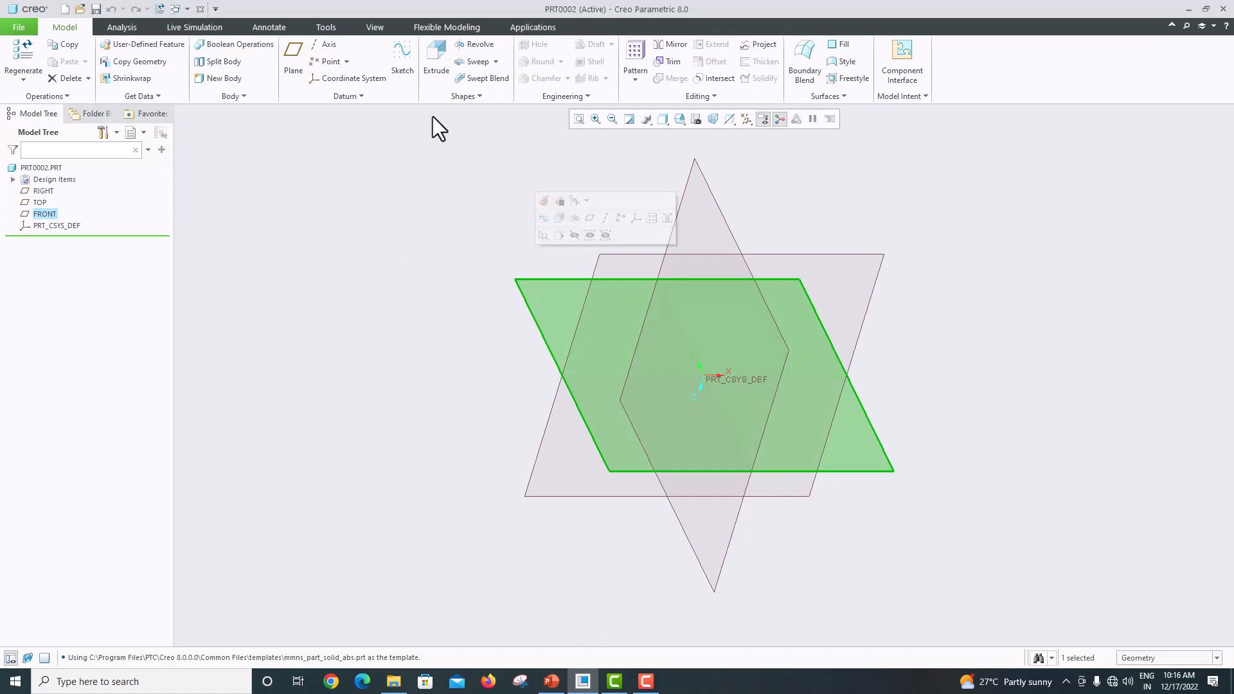
{"action": "left_click", "coordinate": [401, 63]}
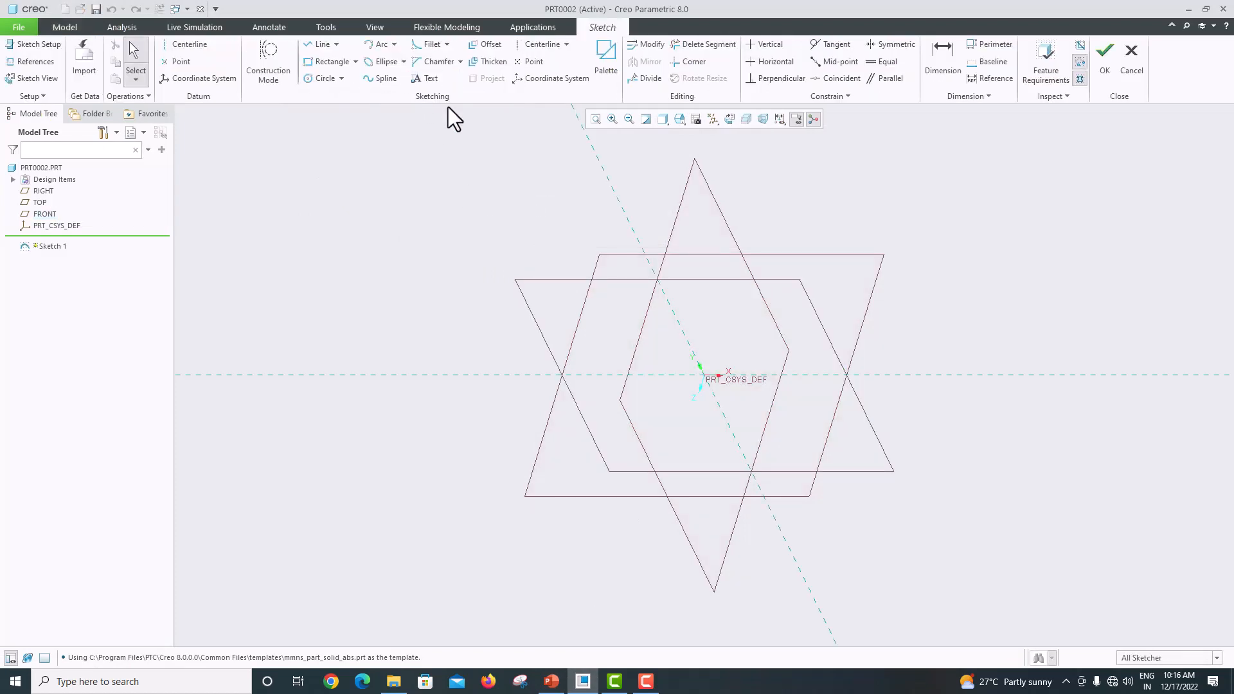
{"action": "left_click", "coordinate": [735, 125]}
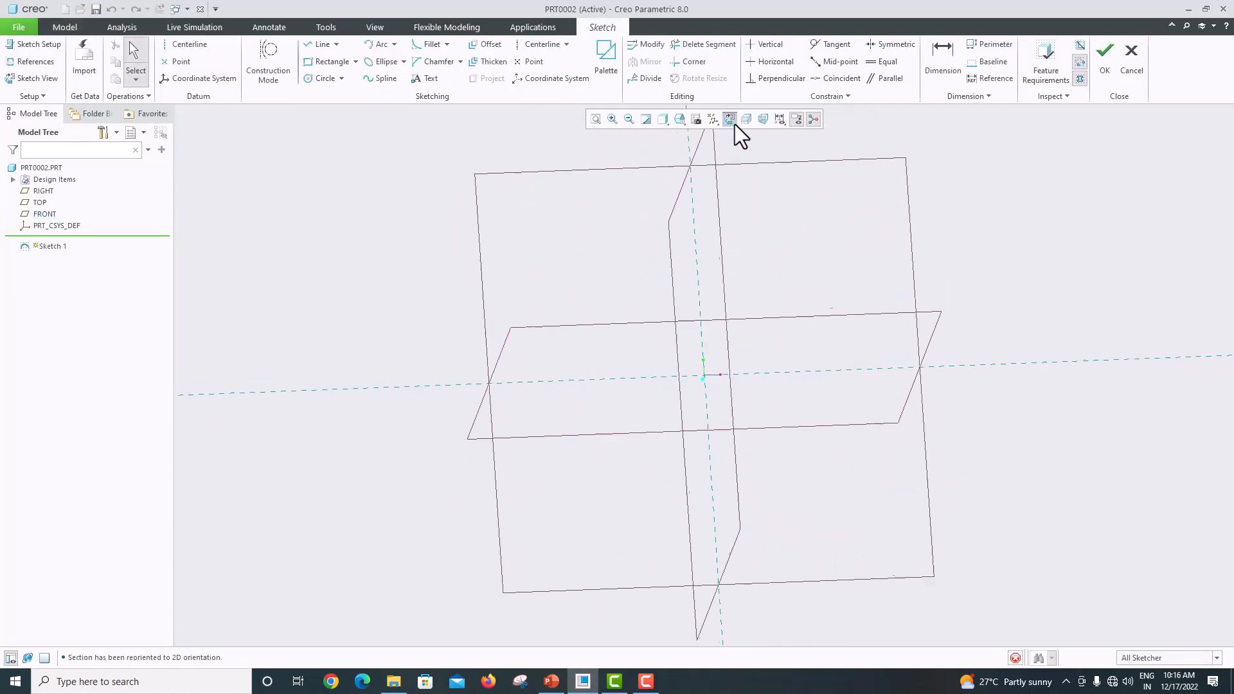
Sketch a vertical and a horizontal centerline through the origin
{"action": "left_click", "coordinate": [532, 45]}
{"action": "left_click", "coordinate": [704, 225]}
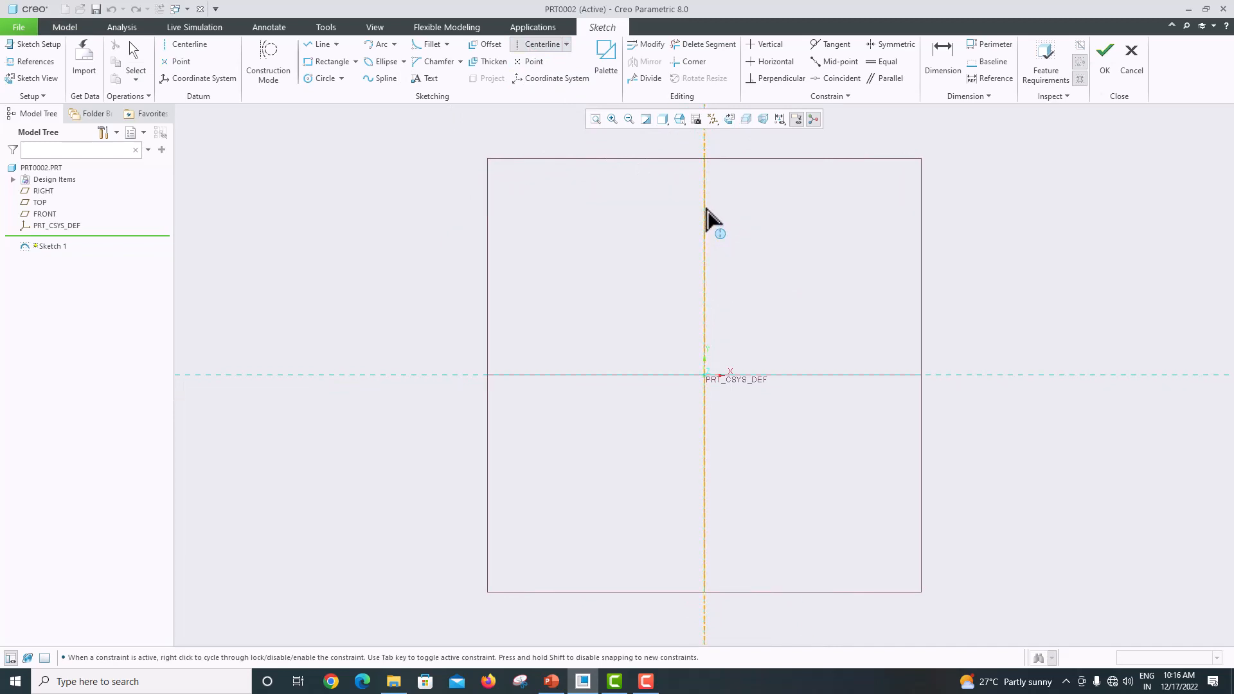
{"action": "left_click", "coordinate": [705, 207]}
{"action": "left_click", "coordinate": [811, 375]}
{"action": "left_click", "coordinate": [770, 379]}
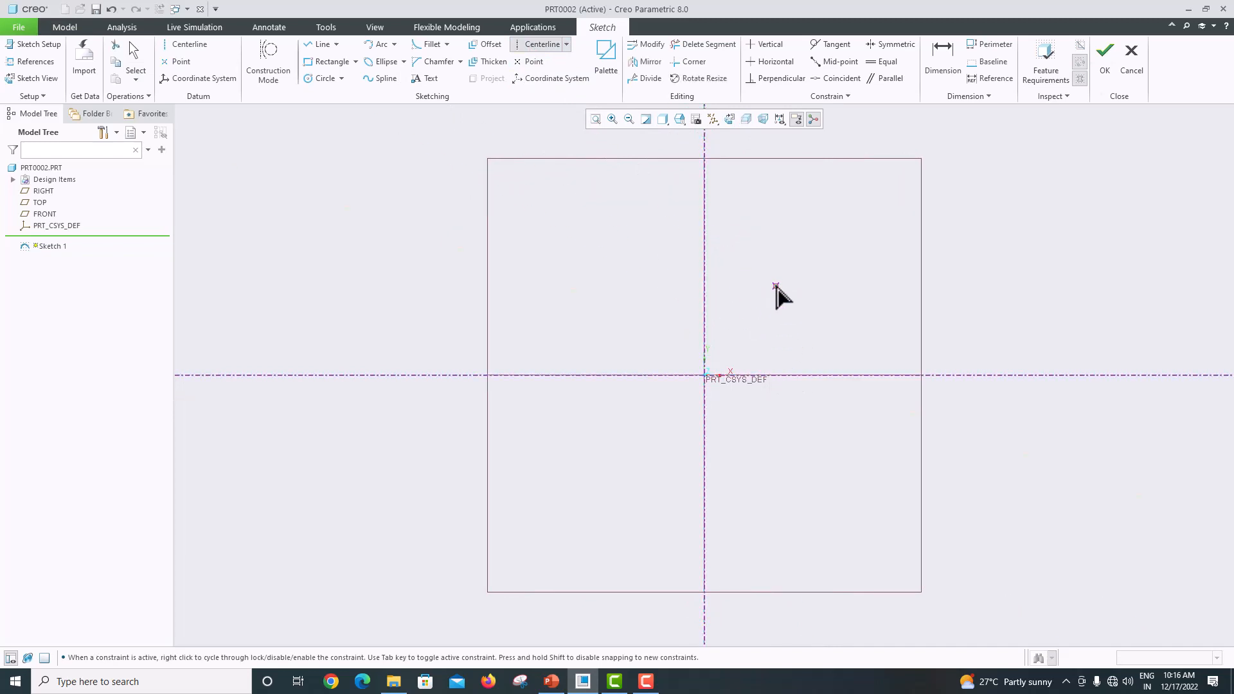
{"action": "middle_click", "coordinate": [775, 284]}
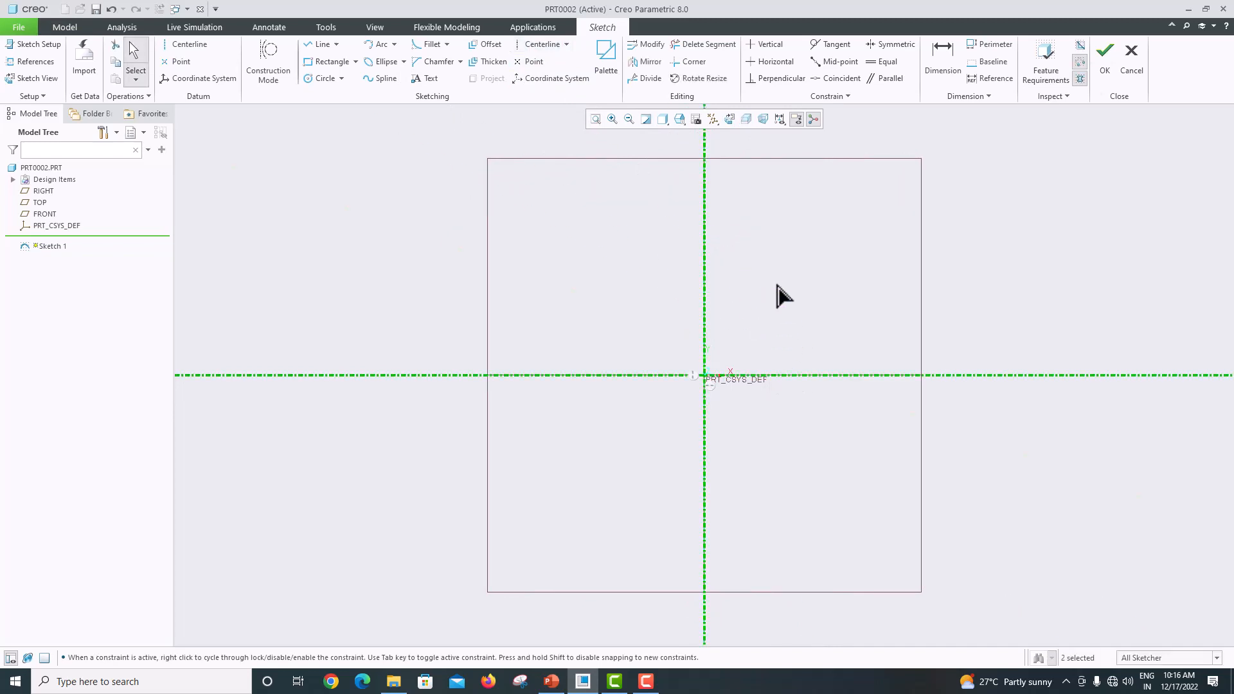
Sketch a rectangle of about 265 by 136 mm, symmetric about both centerlines
{"action": "left_click", "coordinate": [330, 66]}
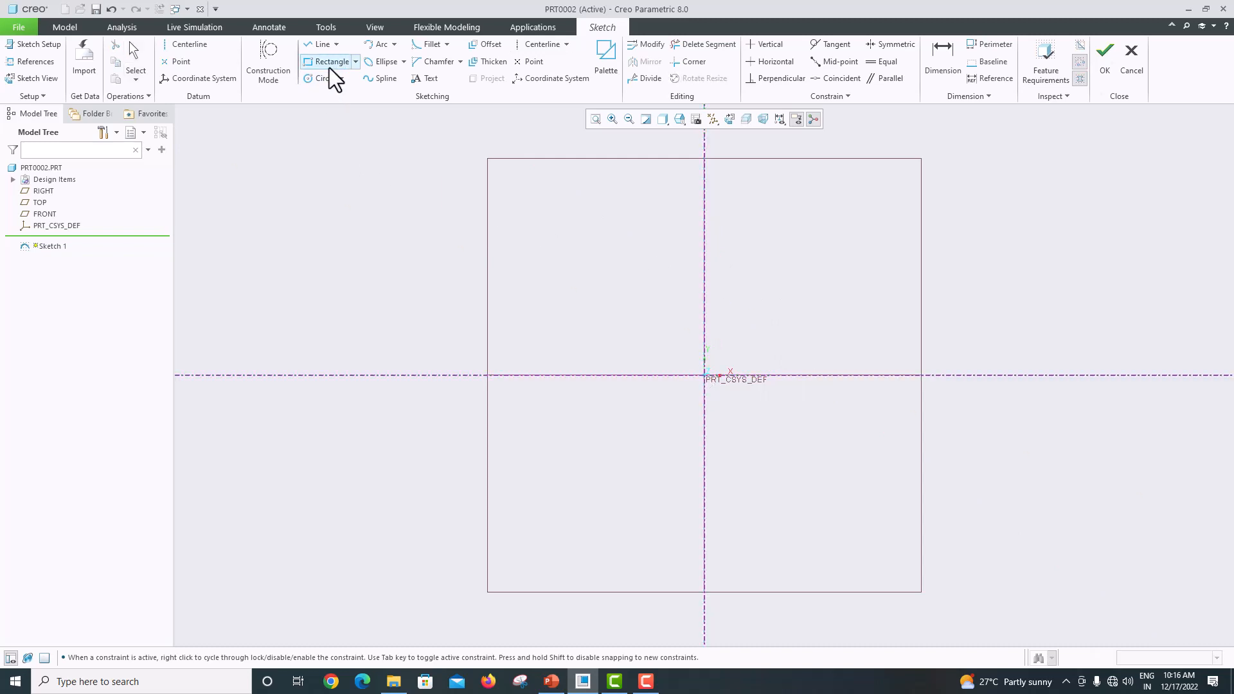
{"action": "left_click", "coordinate": [591, 318]}
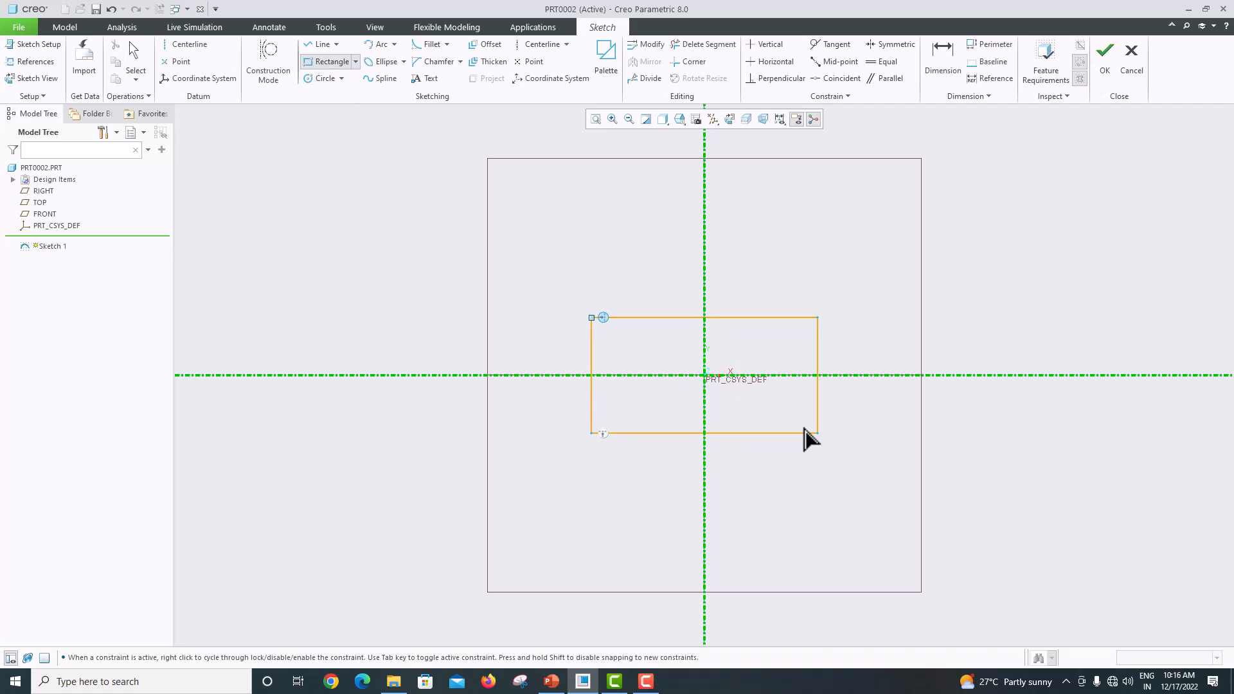
{"action": "left_click", "coordinate": [805, 432]}
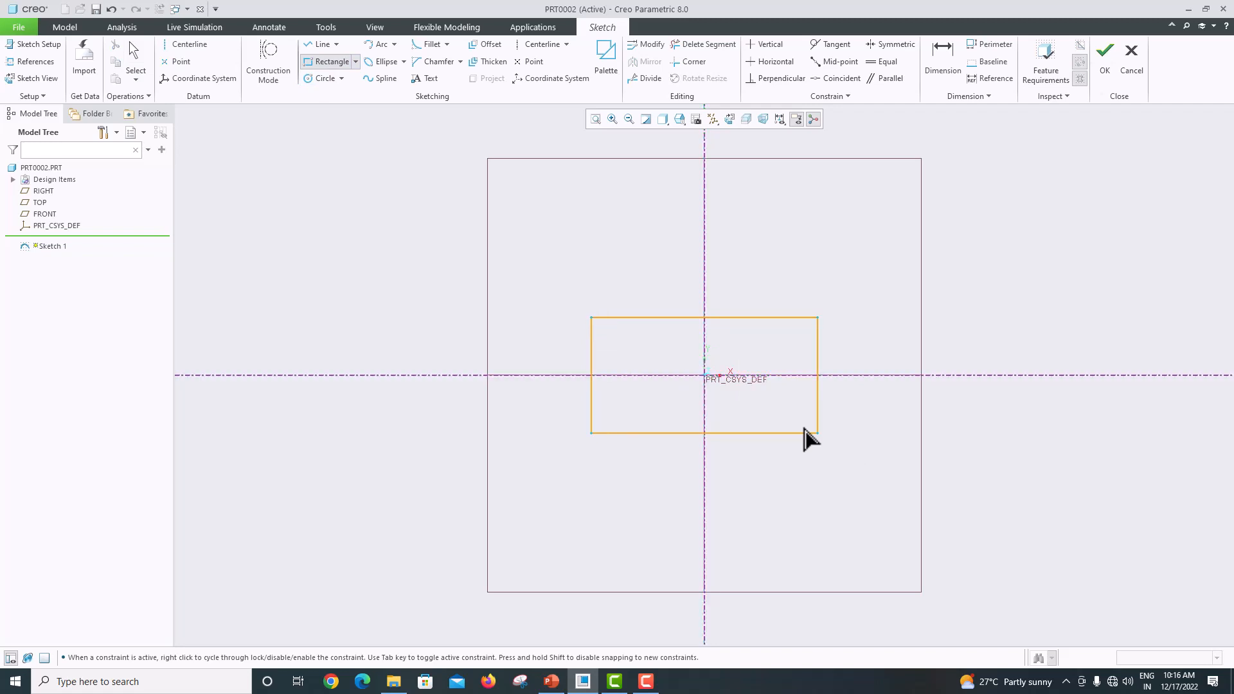
{"action": "middle_click", "coordinate": [868, 316]}
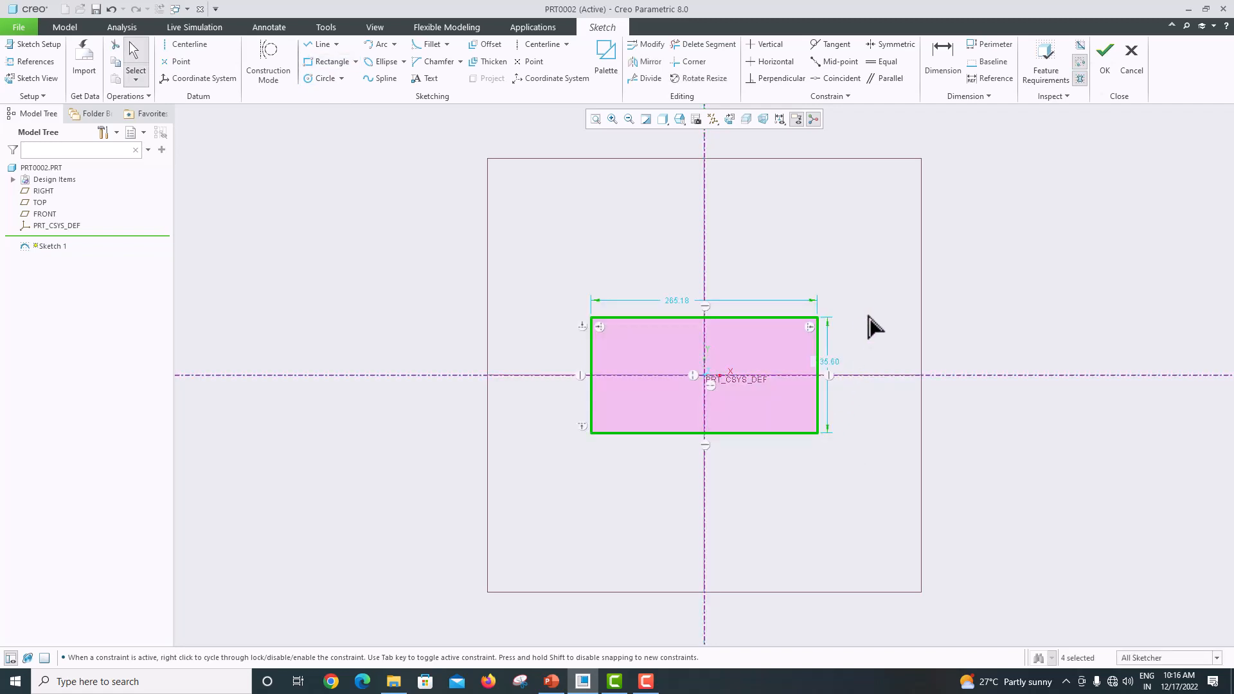
Set the rectangle's width to 70 mm and its height to 20 mm, and finish the sketch
{"action": "double_click", "coordinate": [669, 302]}
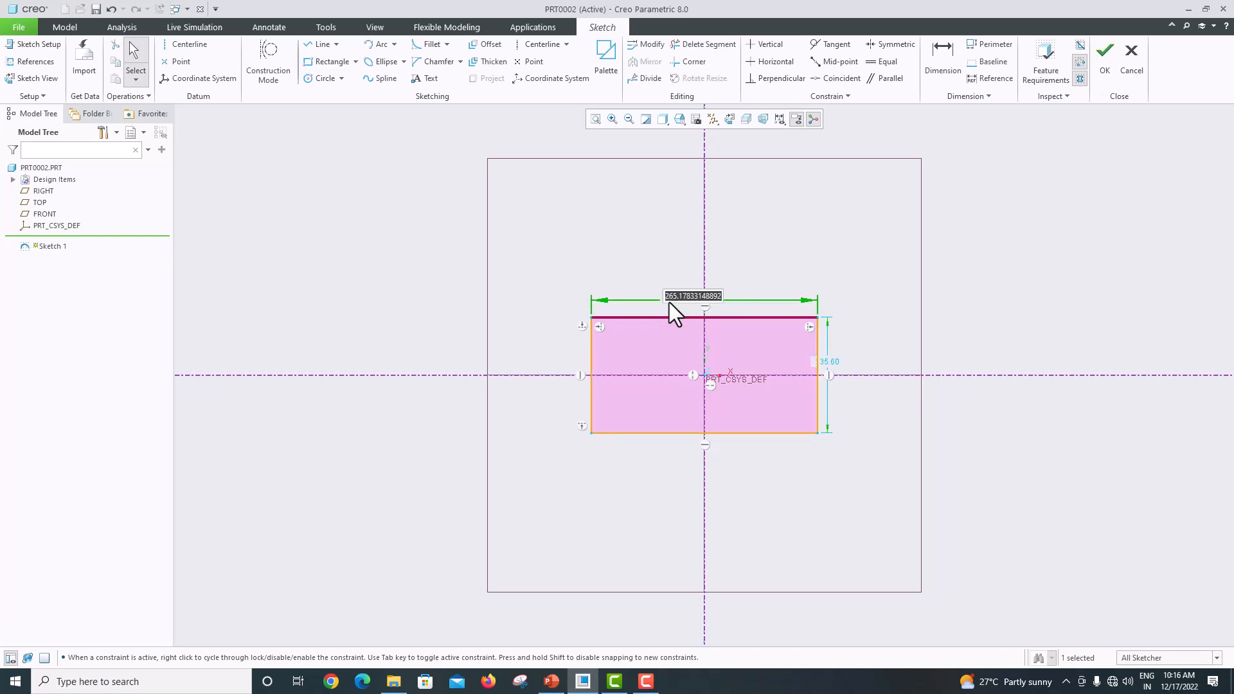
{"action": "type", "text": "70"}
{"action": "key", "text": "Return"}
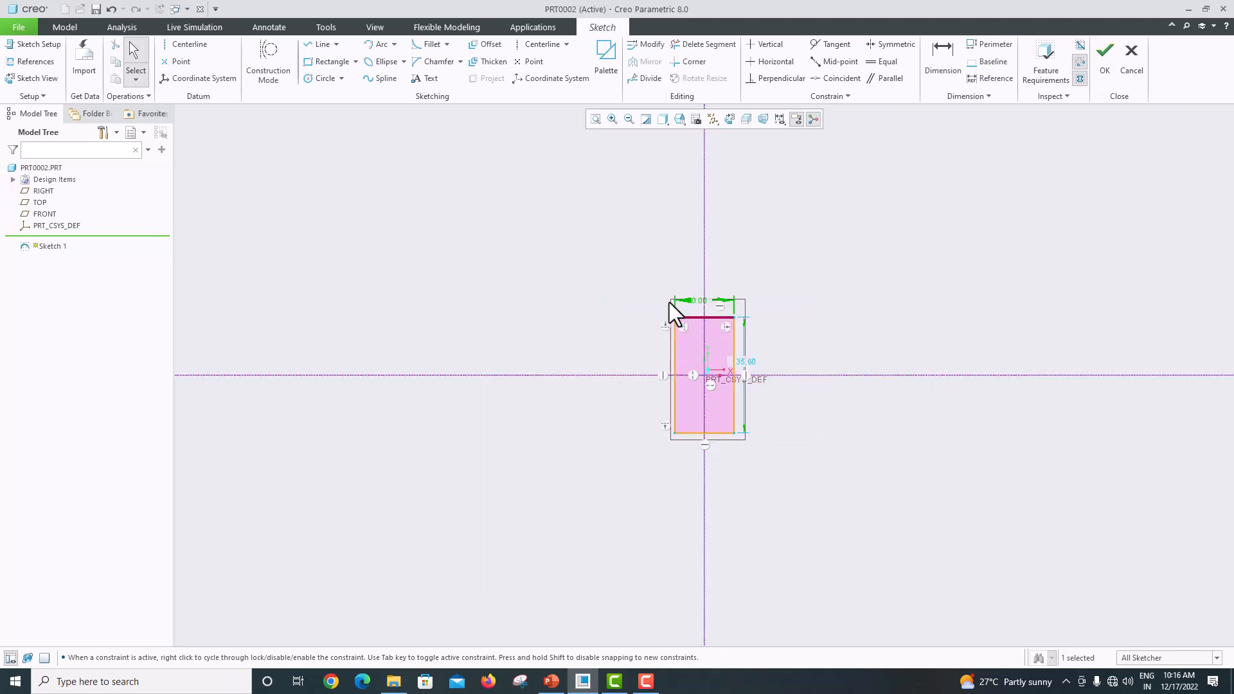
{"action": "left_click", "coordinate": [754, 361]}
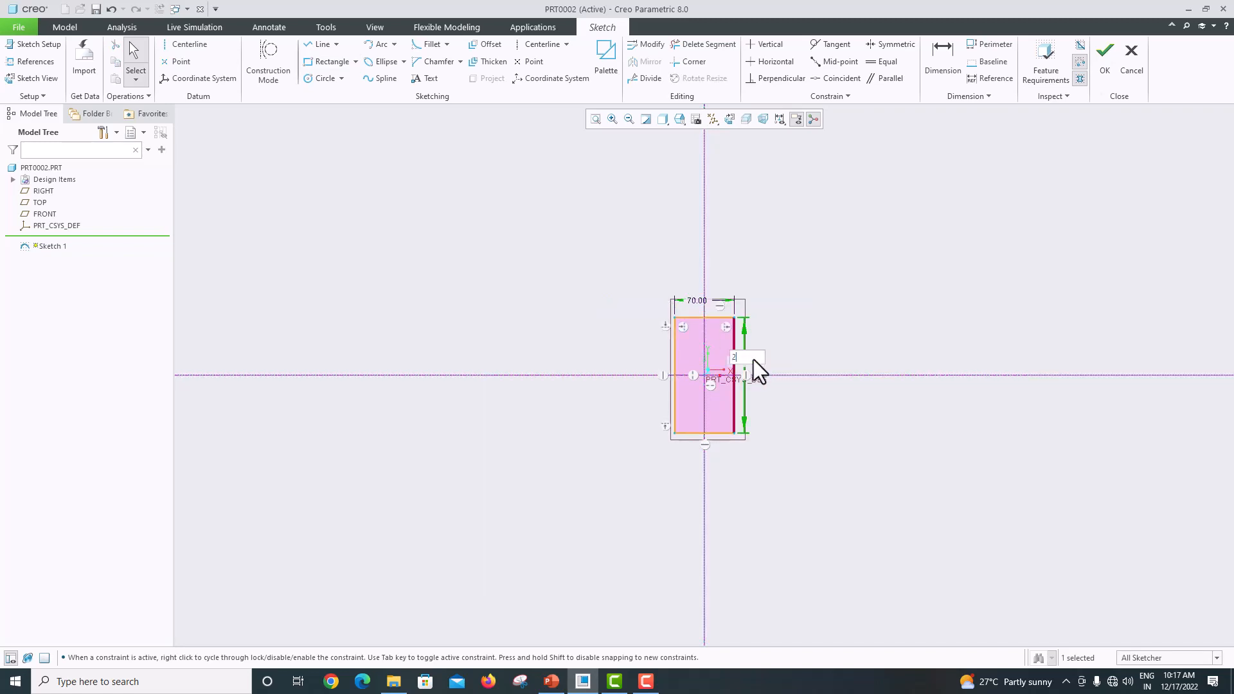
{"action": "type", "text": "20"}
{"action": "key", "text": "Return"}
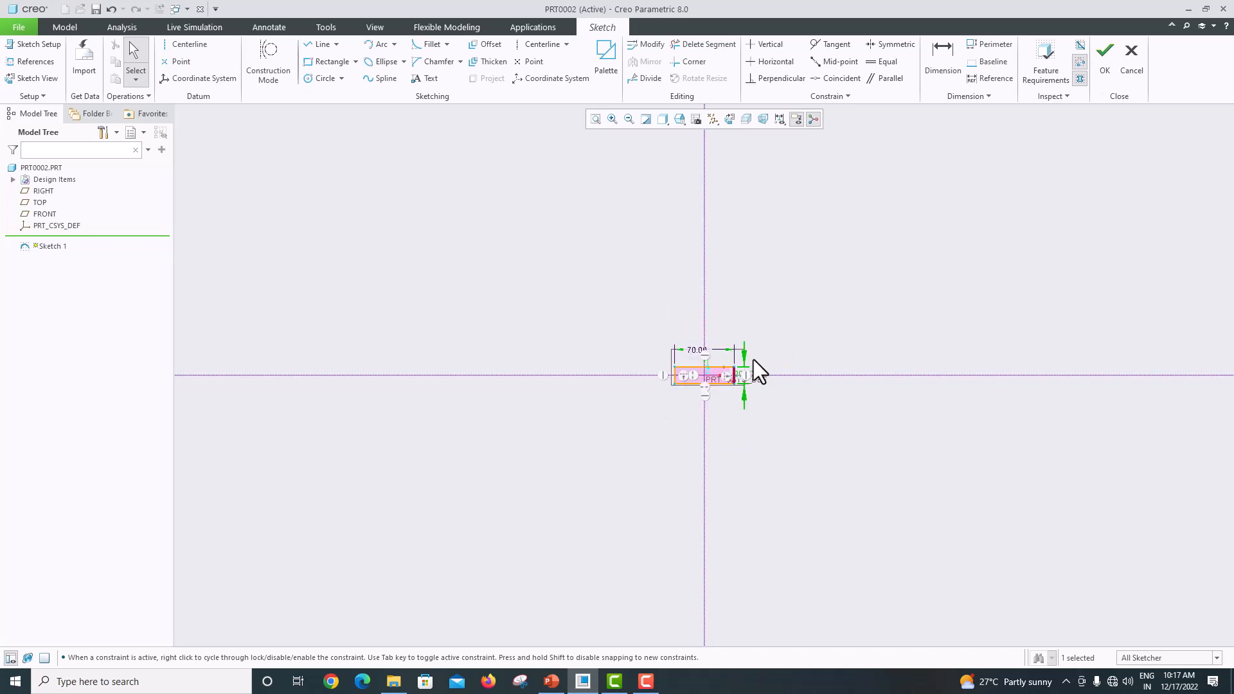
{"action": "left_click", "coordinate": [598, 120]}
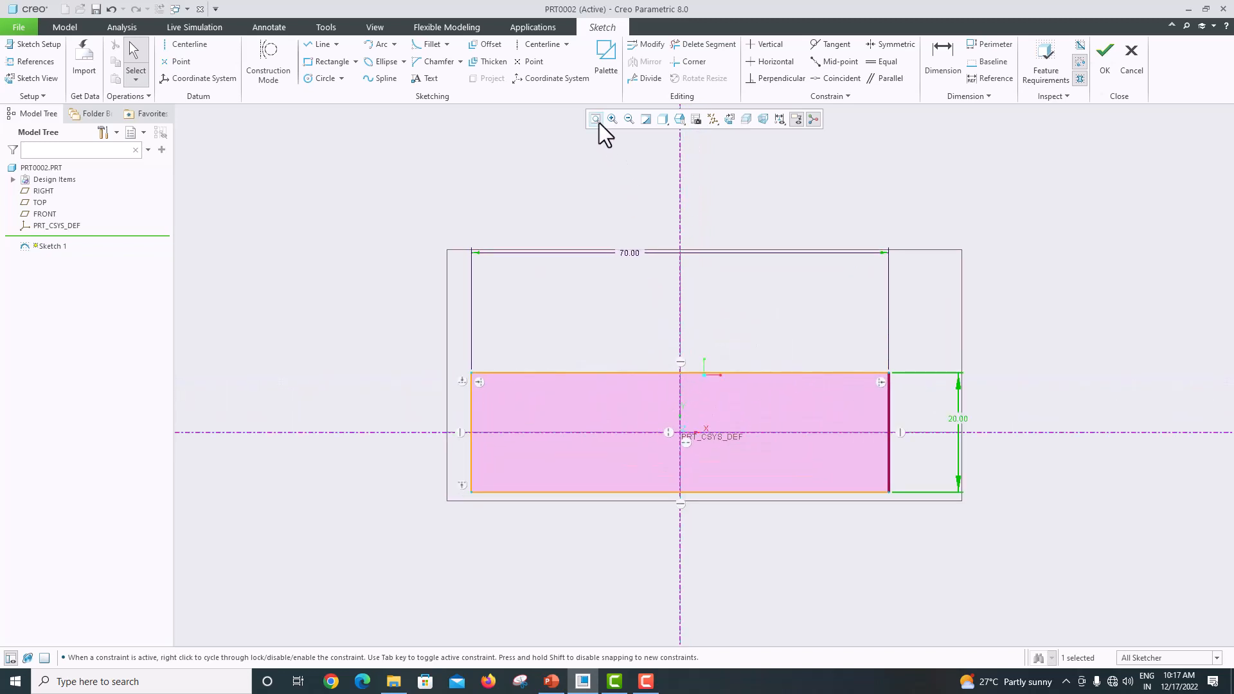
{"action": "left_click", "coordinate": [1103, 64]}
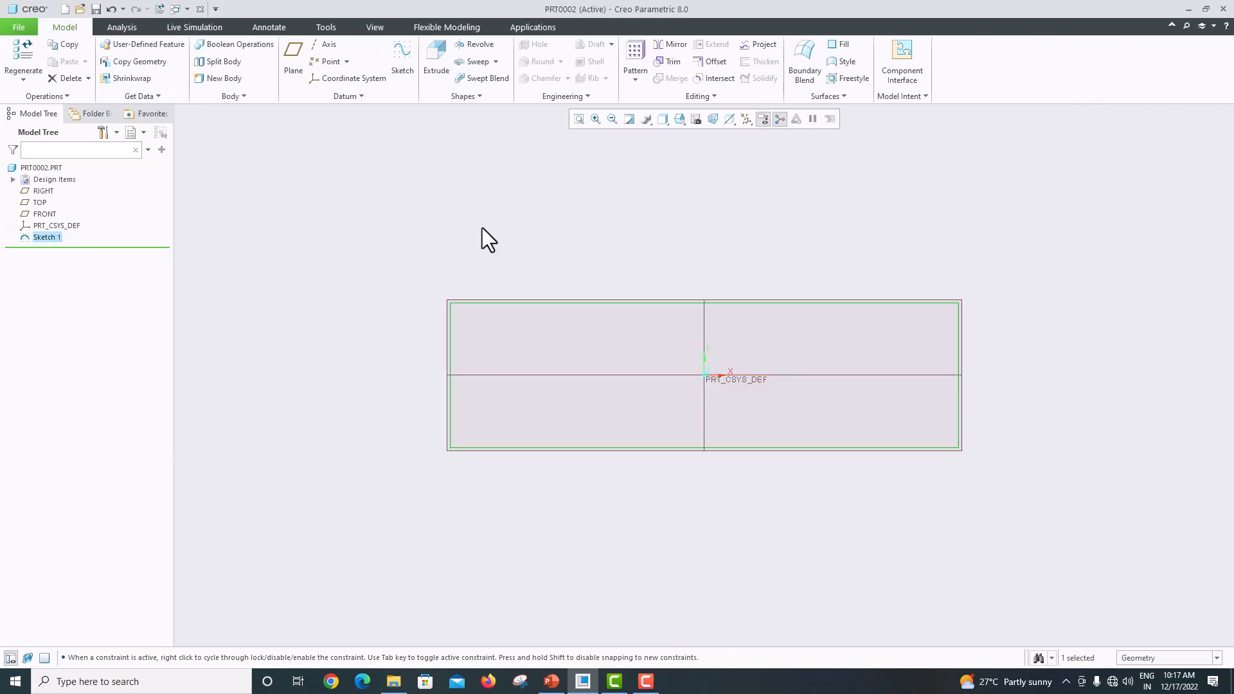
Consult the reference drawing in PowerPoint, return to Creo and extrude the rectangle symmetrically to a total depth of 100 mm
{"action": "left_click", "coordinate": [551, 682]}
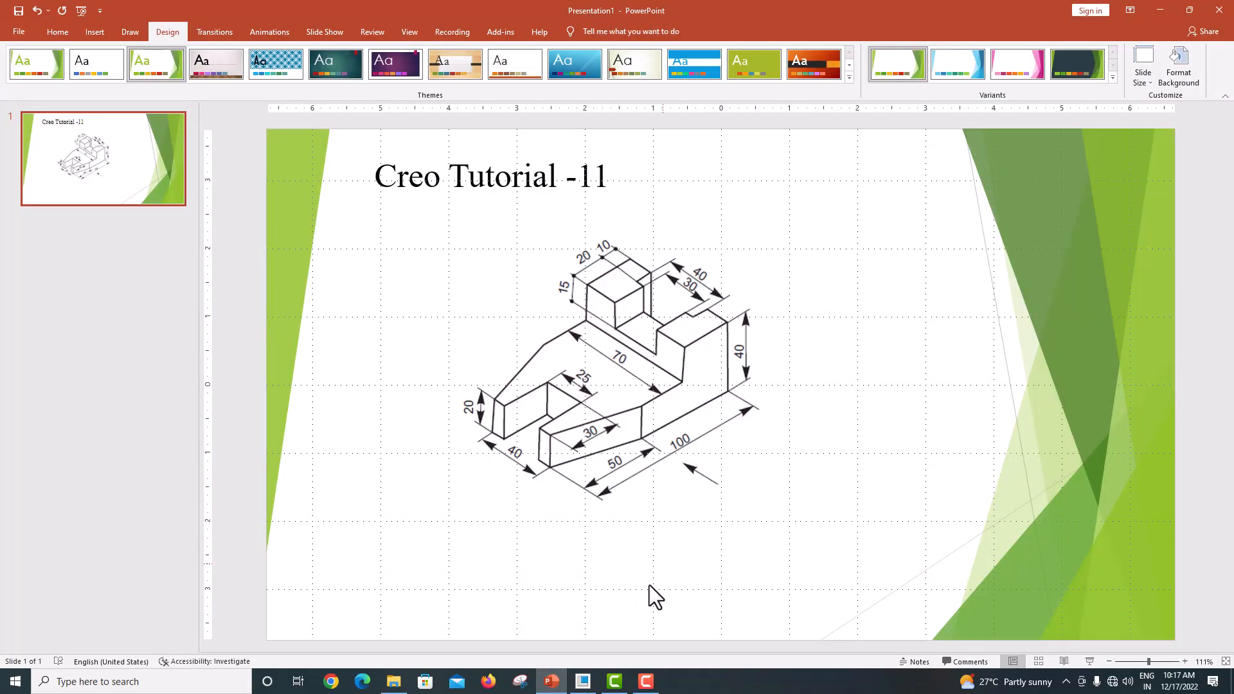
{"action": "left_click", "coordinate": [583, 681]}
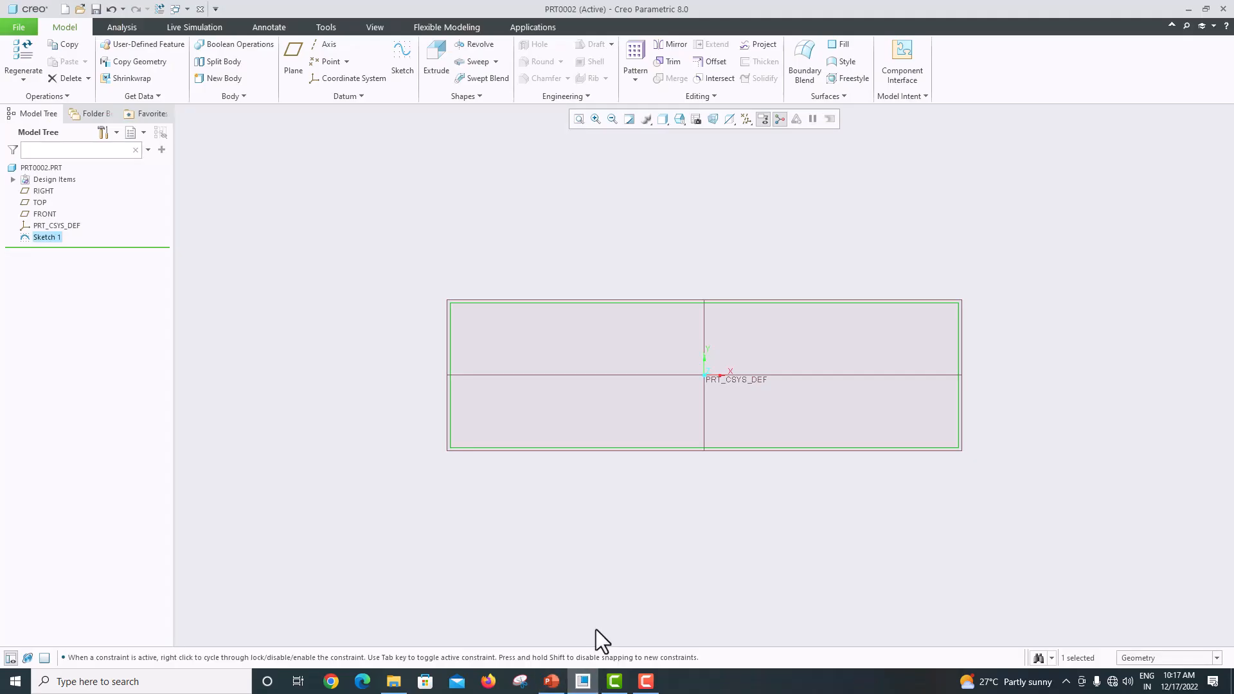
{"action": "left_click", "coordinate": [441, 72]}
{"action": "mouse_move", "coordinate": [603, 295]}
{"action": "middle_mouse_down"}
{"action": "mouse_move", "coordinate": [664, 278]}
{"action": "mouse_move", "coordinate": [598, 292]}
{"action": "mouse_move", "coordinate": [603, 315]}
{"action": "middle_mouse_up"}
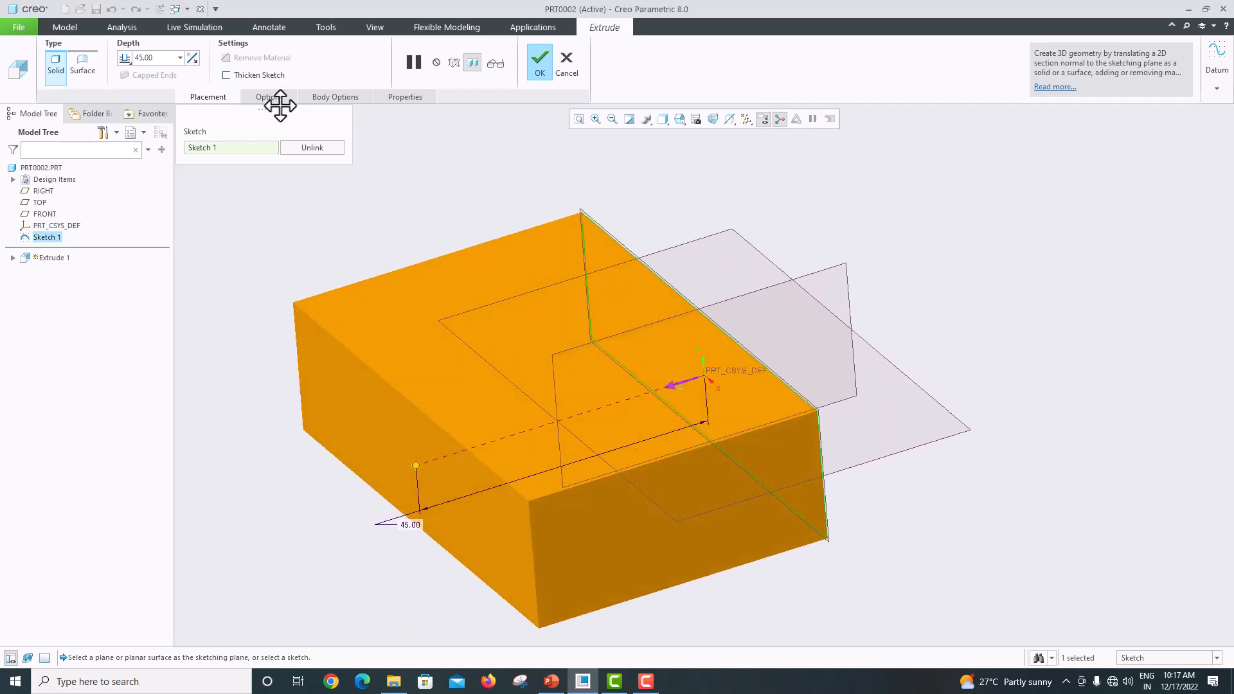
{"action": "left_click", "coordinate": [129, 66]}
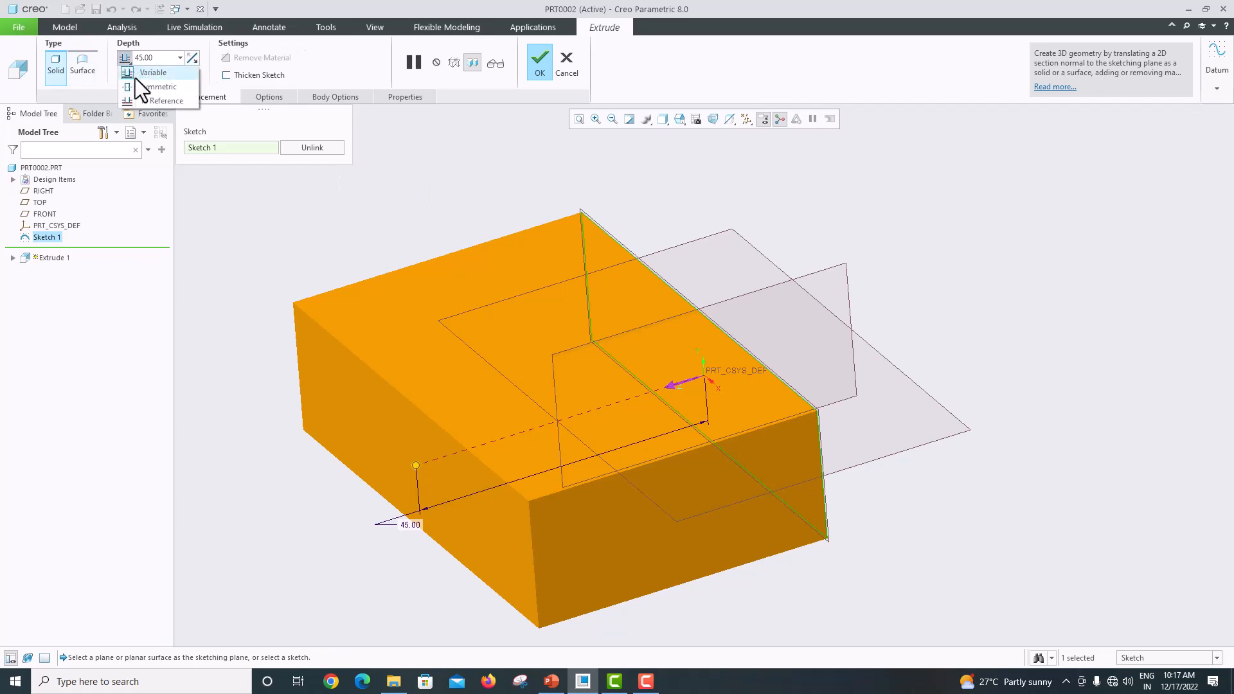
{"action": "left_click", "coordinate": [137, 86]}
{"action": "double_click", "coordinate": [163, 59]}
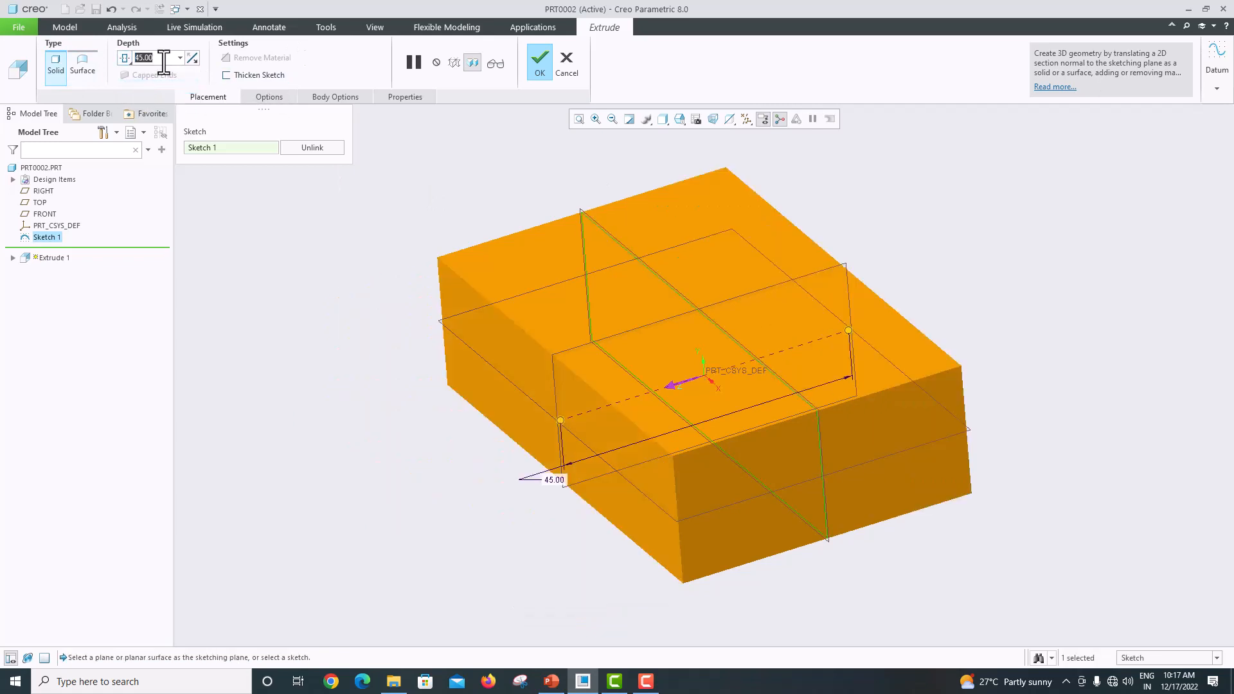
{"action": "type", "text": "100"}
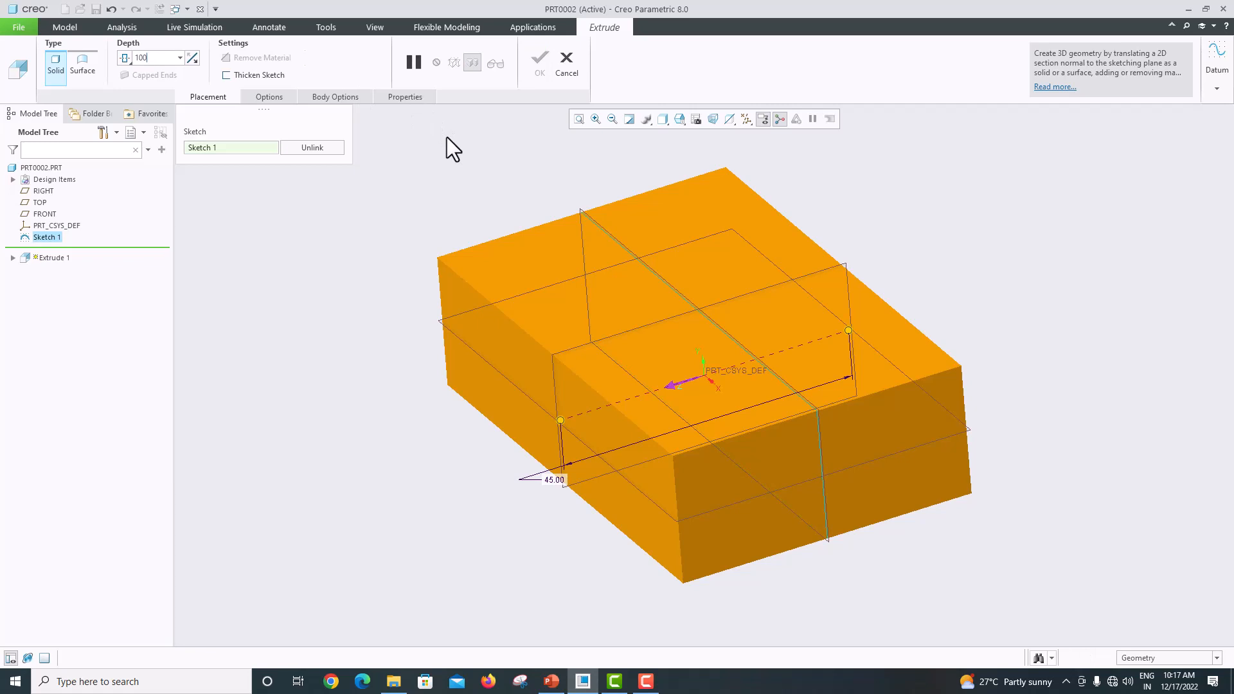
{"action": "key", "text": "Return"}
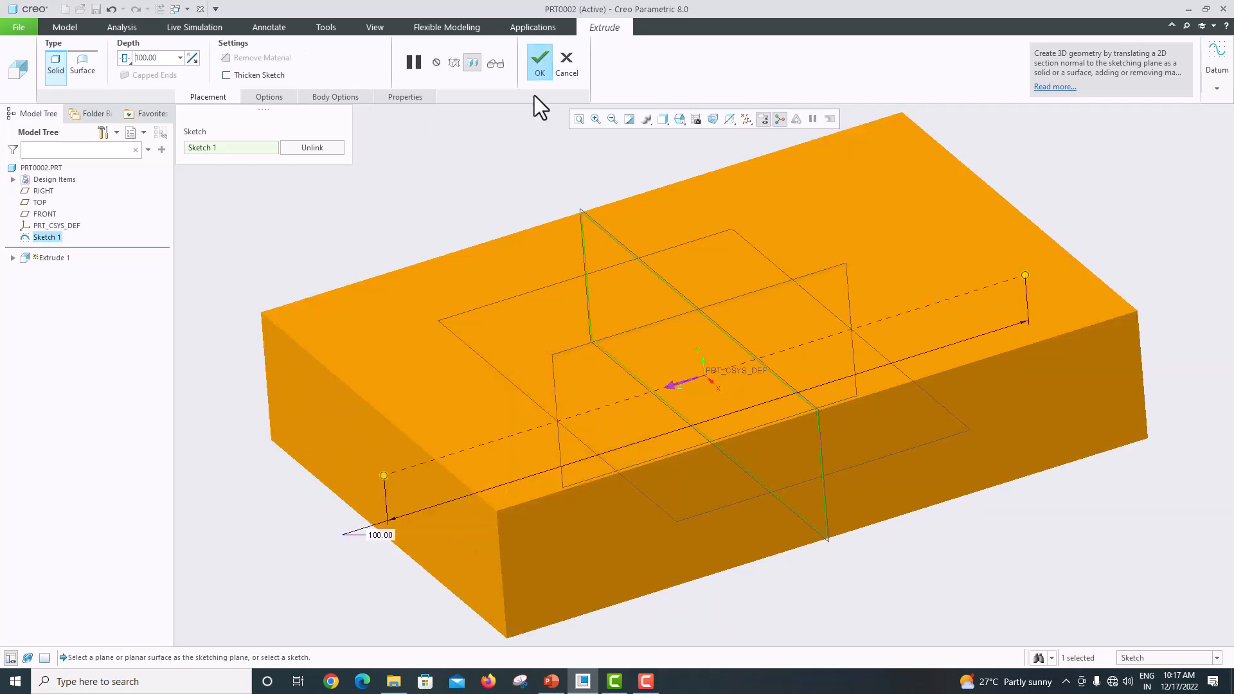
{"action": "left_click", "coordinate": [537, 70]}
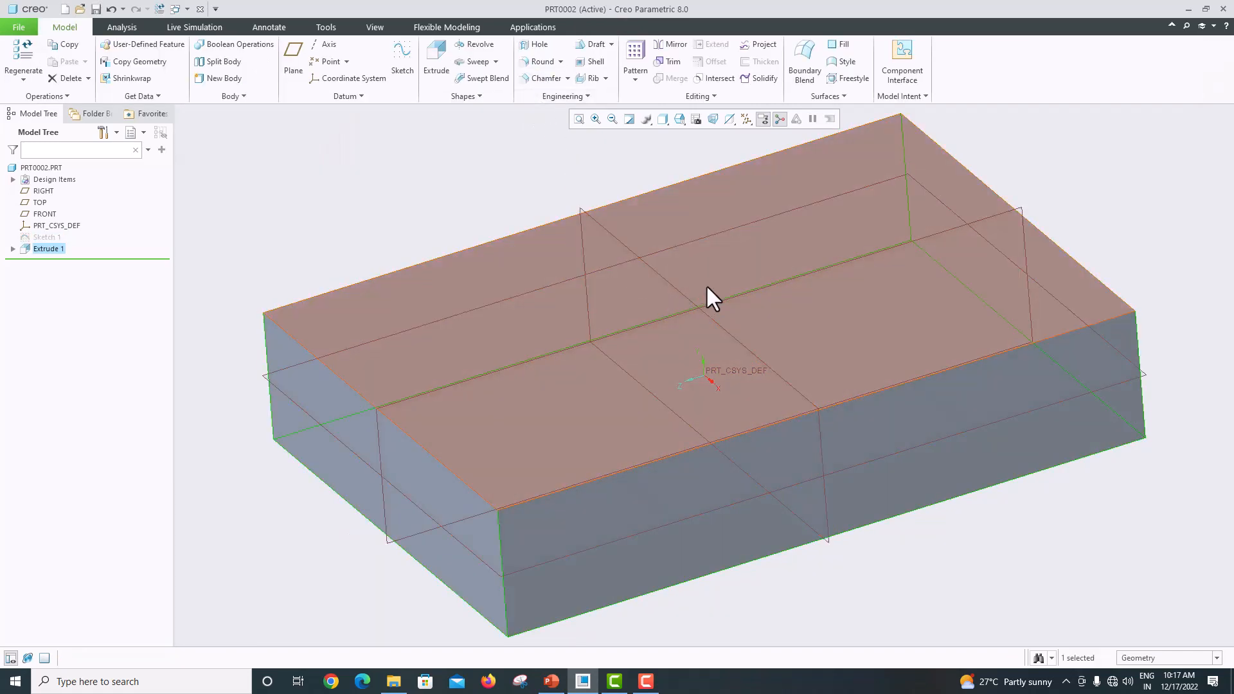
Consult the reference drawing in PowerPoint, return to Creo and start a sketch on the block's 70 x 20 mm end face, viewed straight on
{"action": "middle_click_drag", "start_coordinate": [707, 287], "coordinate": [716, 287]}
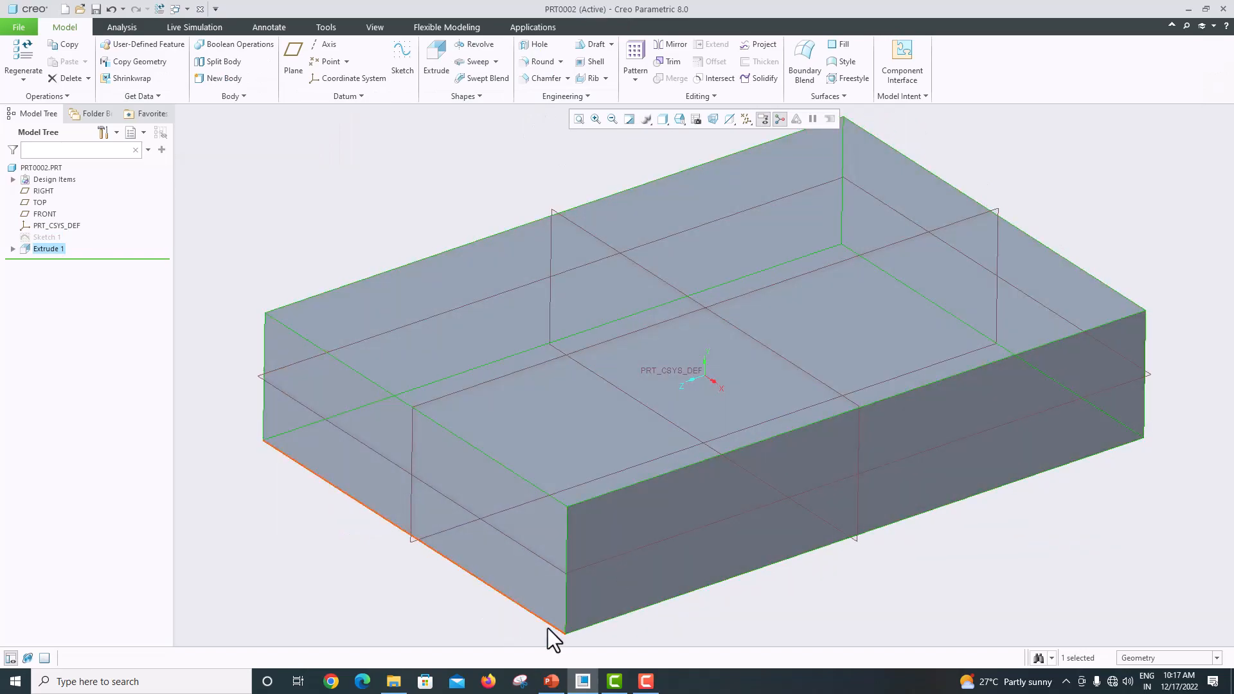
{"action": "left_click", "coordinate": [551, 681]}
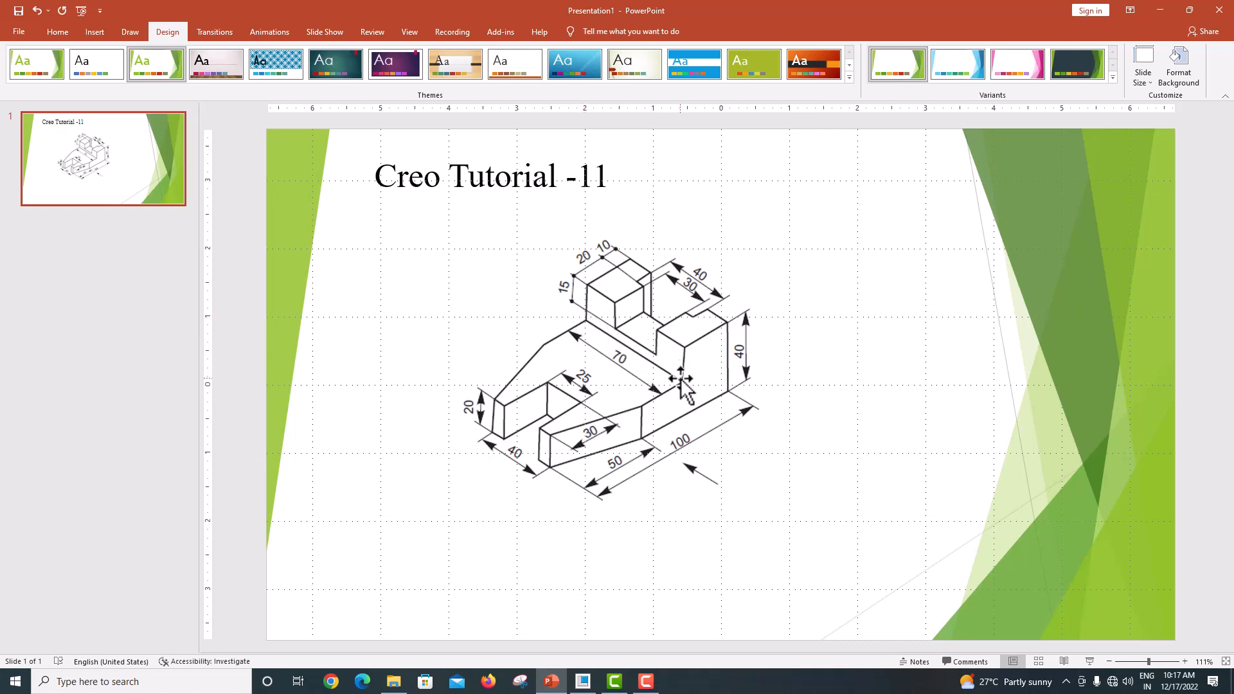
{"action": "left_click", "coordinate": [583, 681]}
{"action": "middle_click_drag", "start_coordinate": [774, 411], "coordinate": [880, 373]}
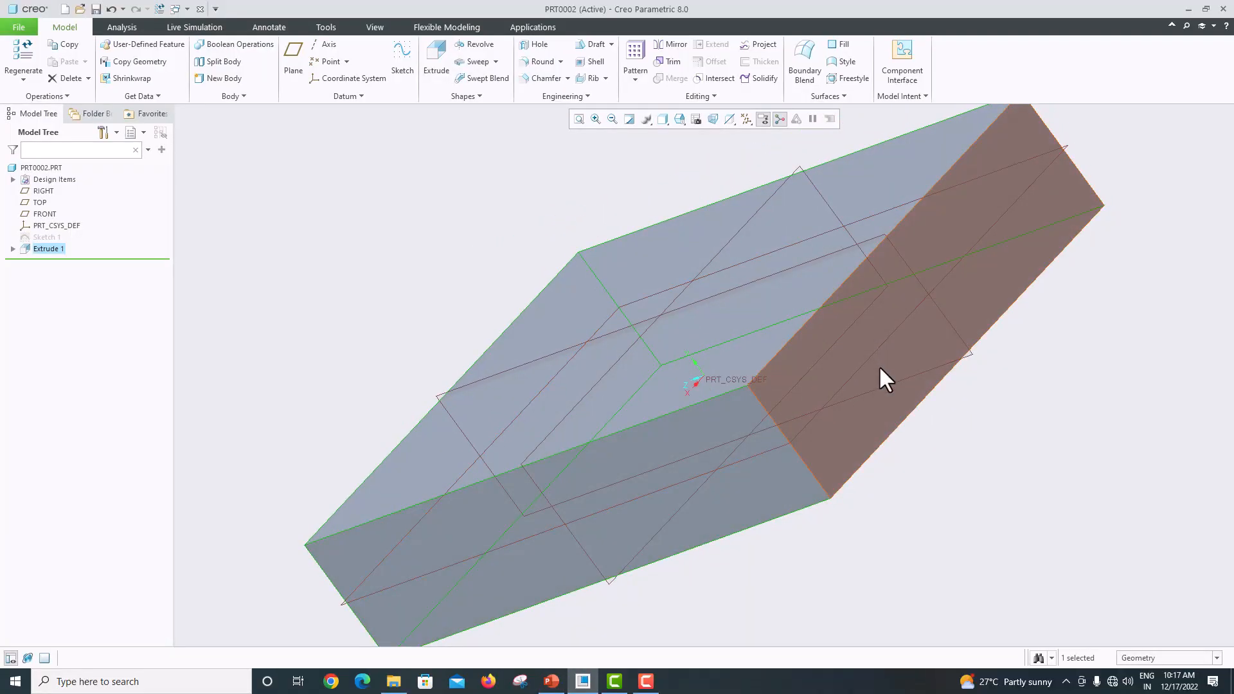
{"action": "left_click", "coordinate": [879, 368]}
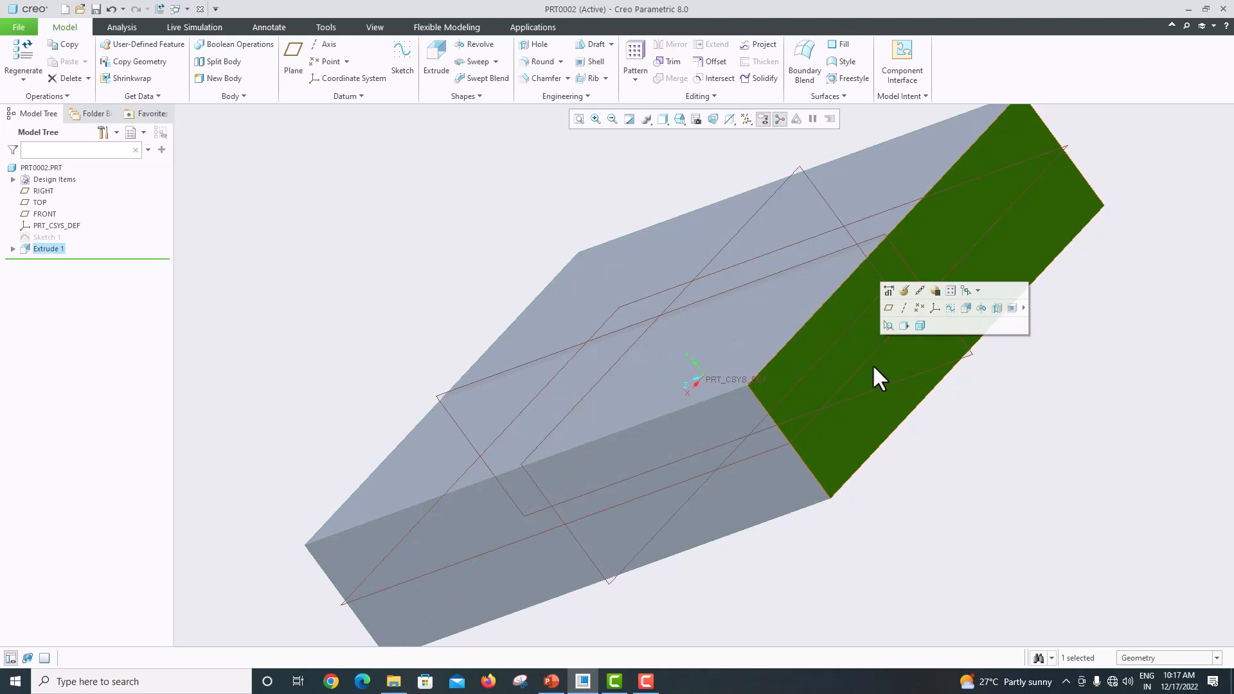
{"action": "left_click", "coordinate": [396, 64]}
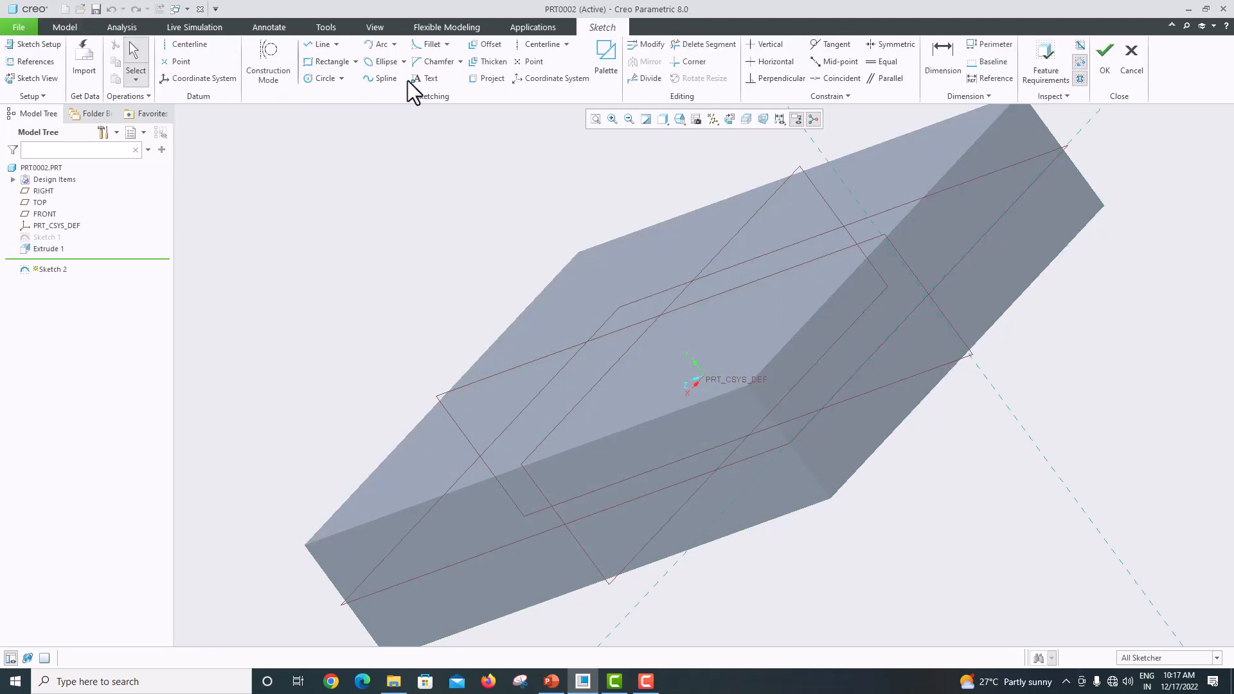
{"action": "left_click", "coordinate": [729, 123]}
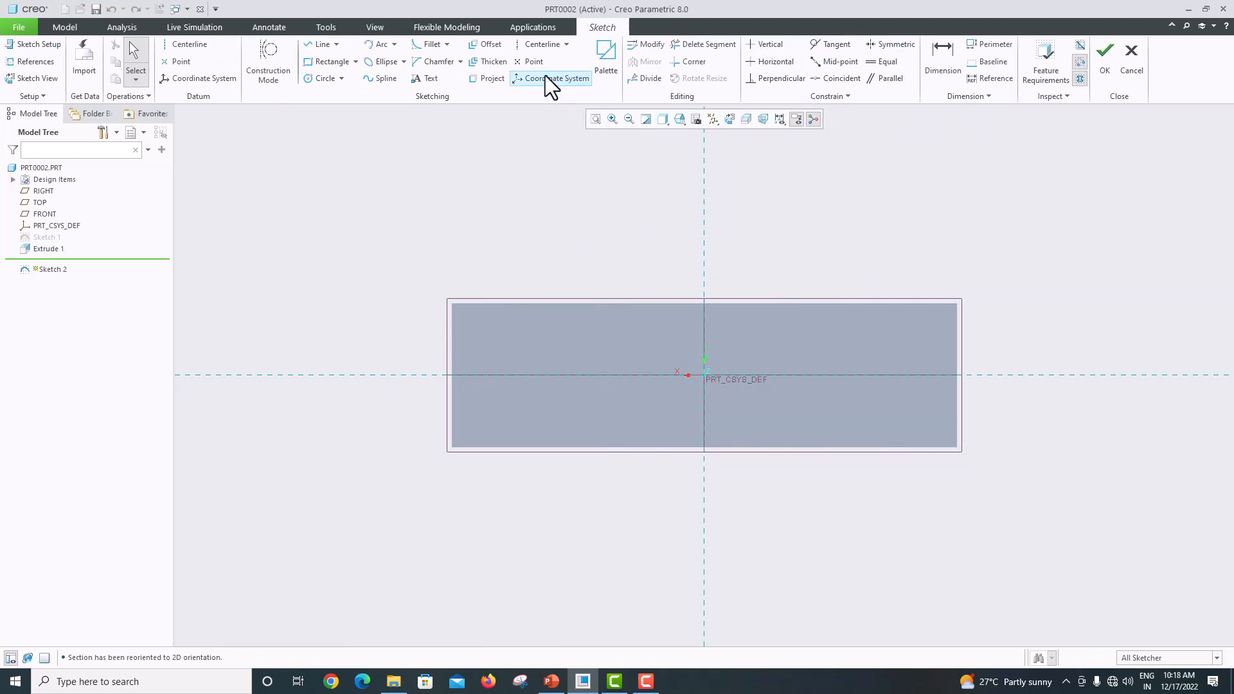
Add the end face's two side edges and its upper edge as sketch references
{"action": "left_click", "coordinate": [25, 61]}
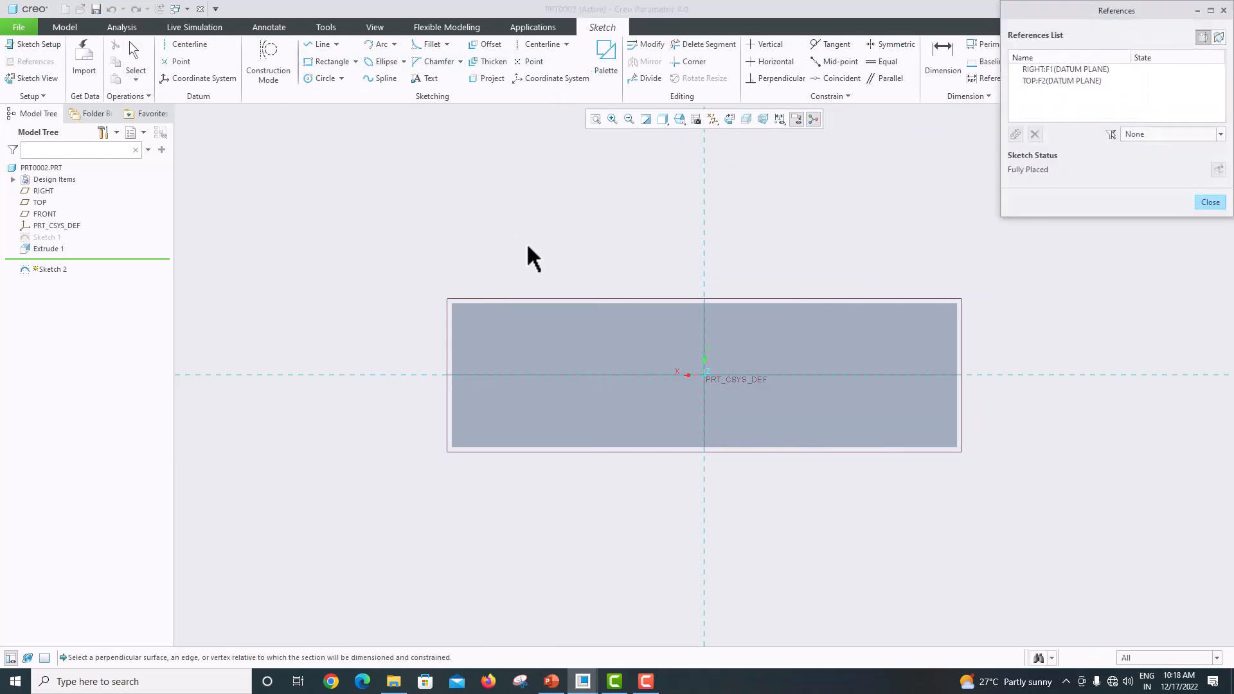
{"action": "left_click", "coordinate": [453, 346]}
{"action": "left_click", "coordinate": [961, 345]}
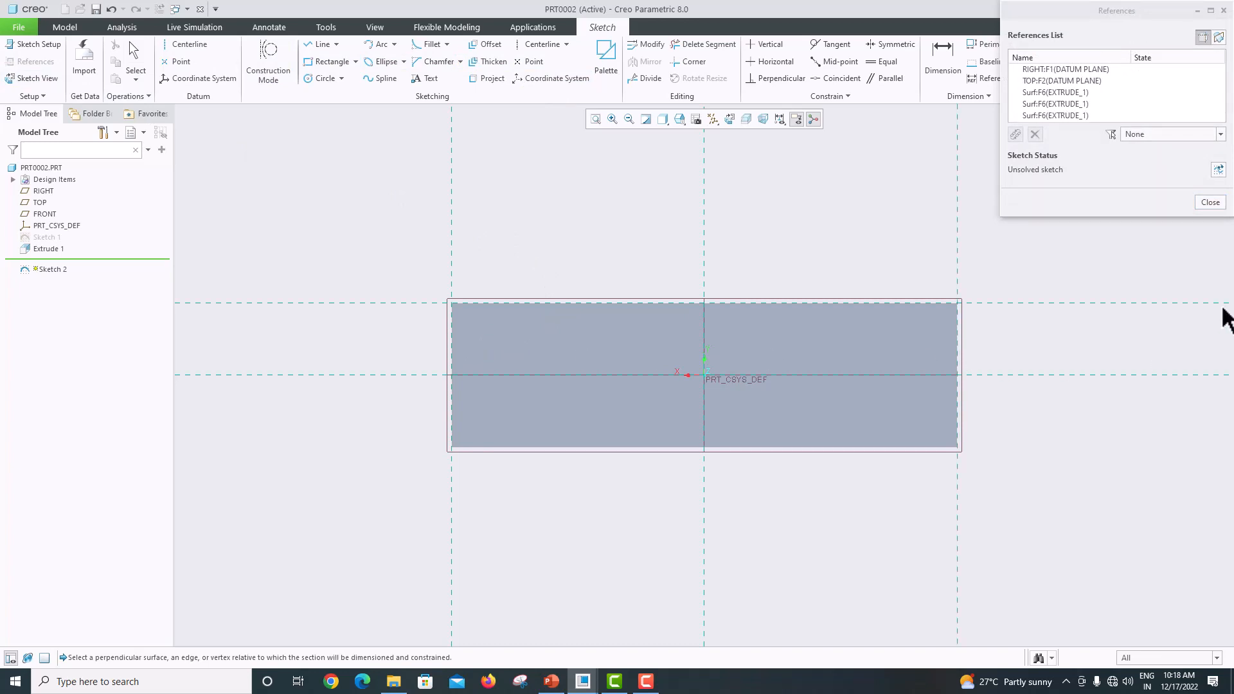
{"action": "left_click", "coordinate": [1211, 203]}
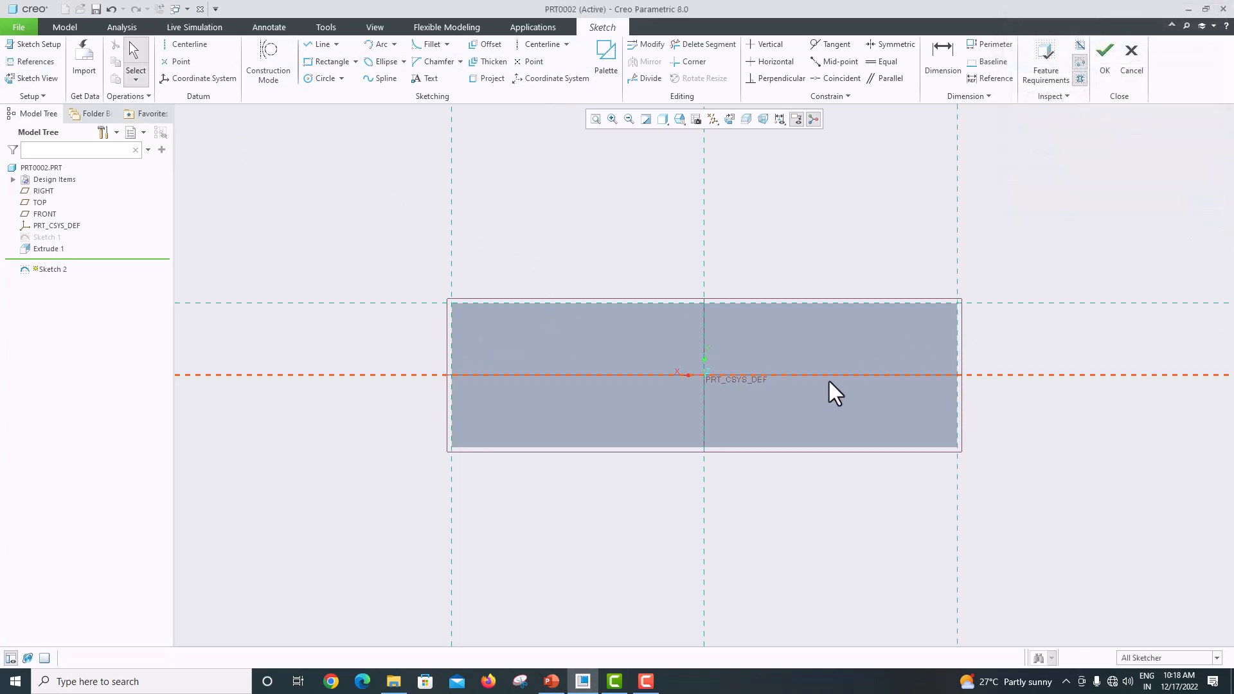
Sketch a rectangle about 16 mm high on the block's upper edge, spanning the full width between the side references
{"action": "left_click", "coordinate": [315, 61]}
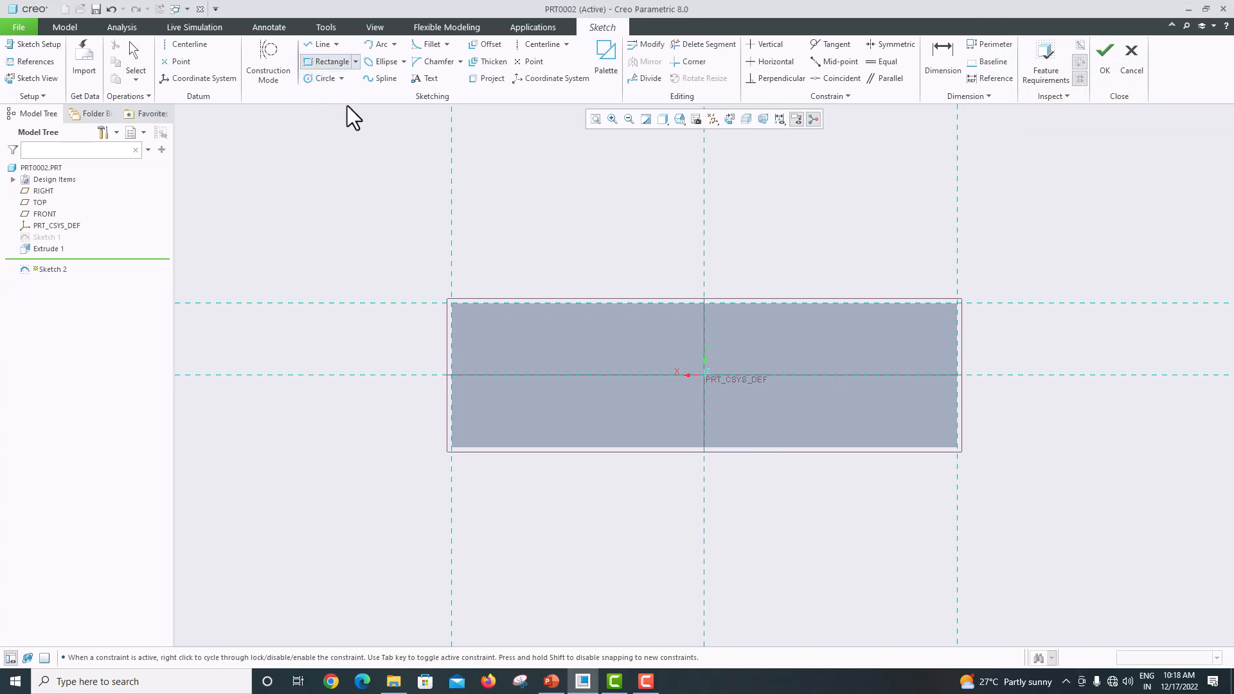
{"action": "left_click", "coordinate": [452, 187]}
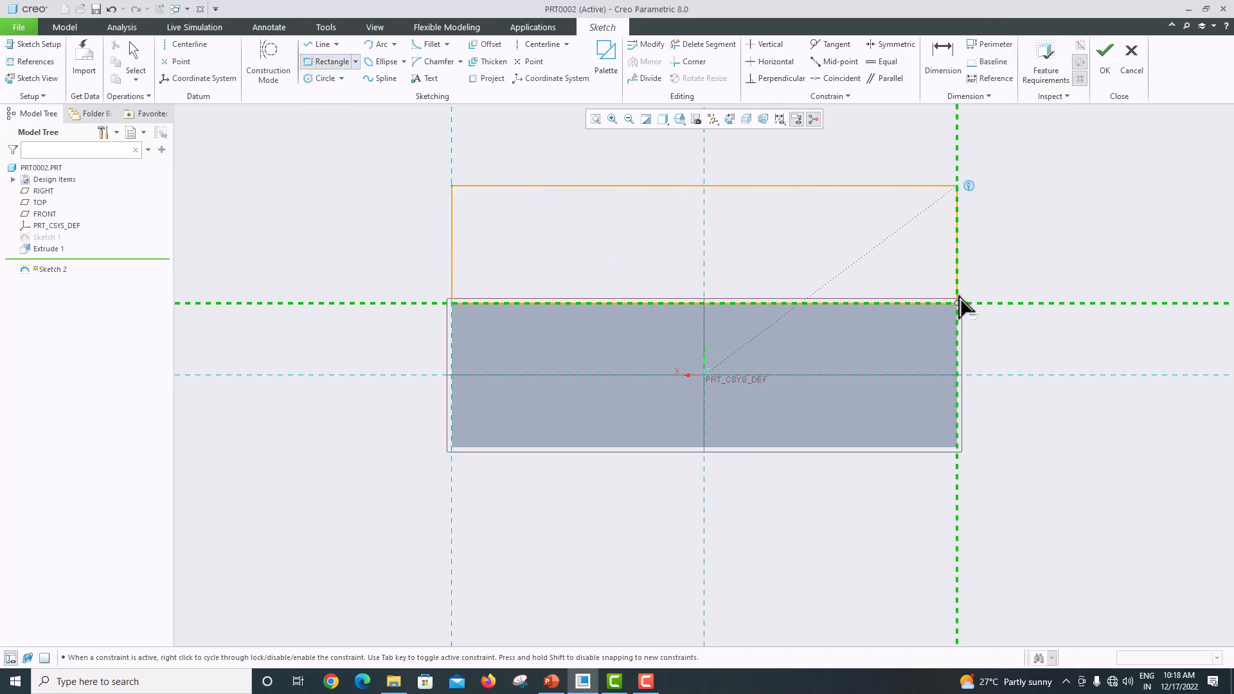
{"action": "left_click", "coordinate": [957, 303]}
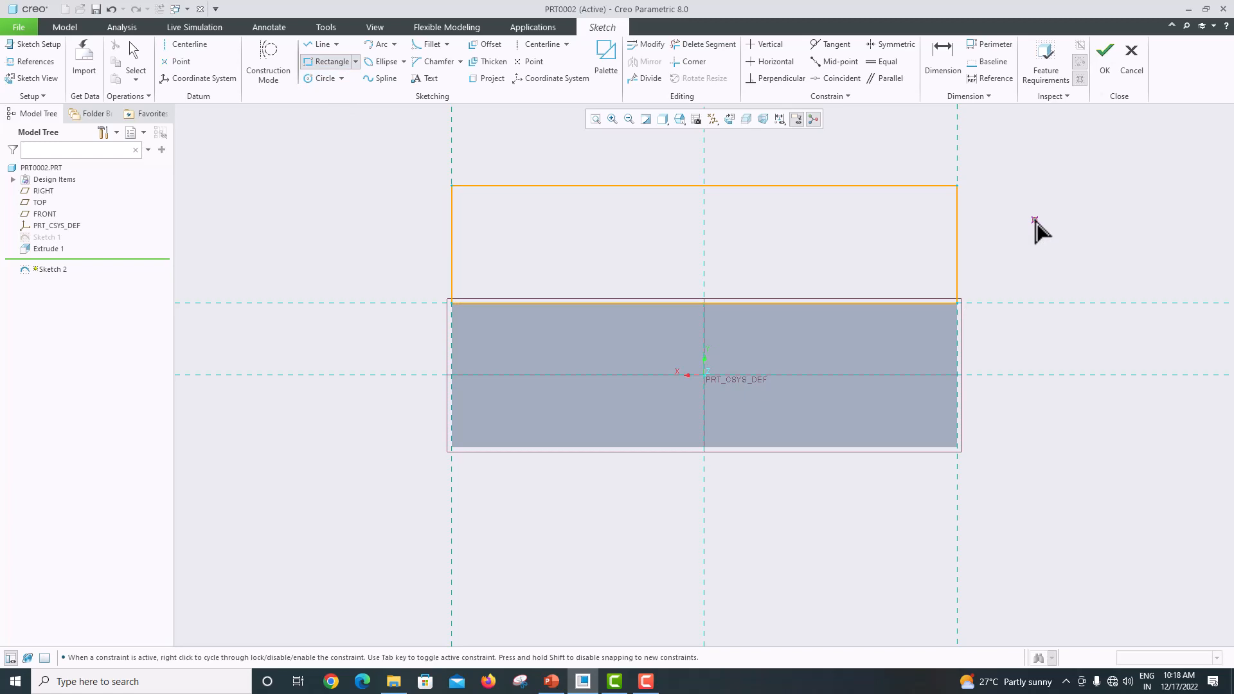
{"action": "middle_click", "coordinate": [1035, 221]}
Set the rectangle's height to 20 mm and finish the sketch
{"action": "double_click", "coordinate": [978, 231]}
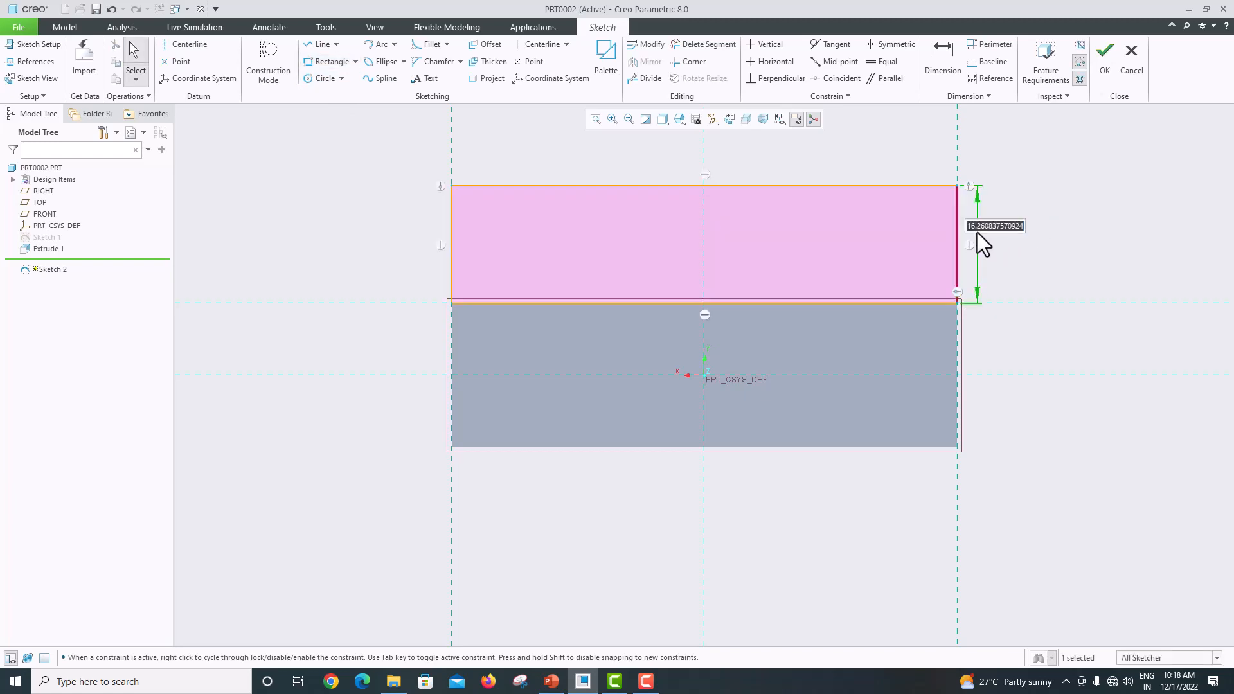
{"action": "type", "text": "20"}
{"action": "key", "text": "Return"}
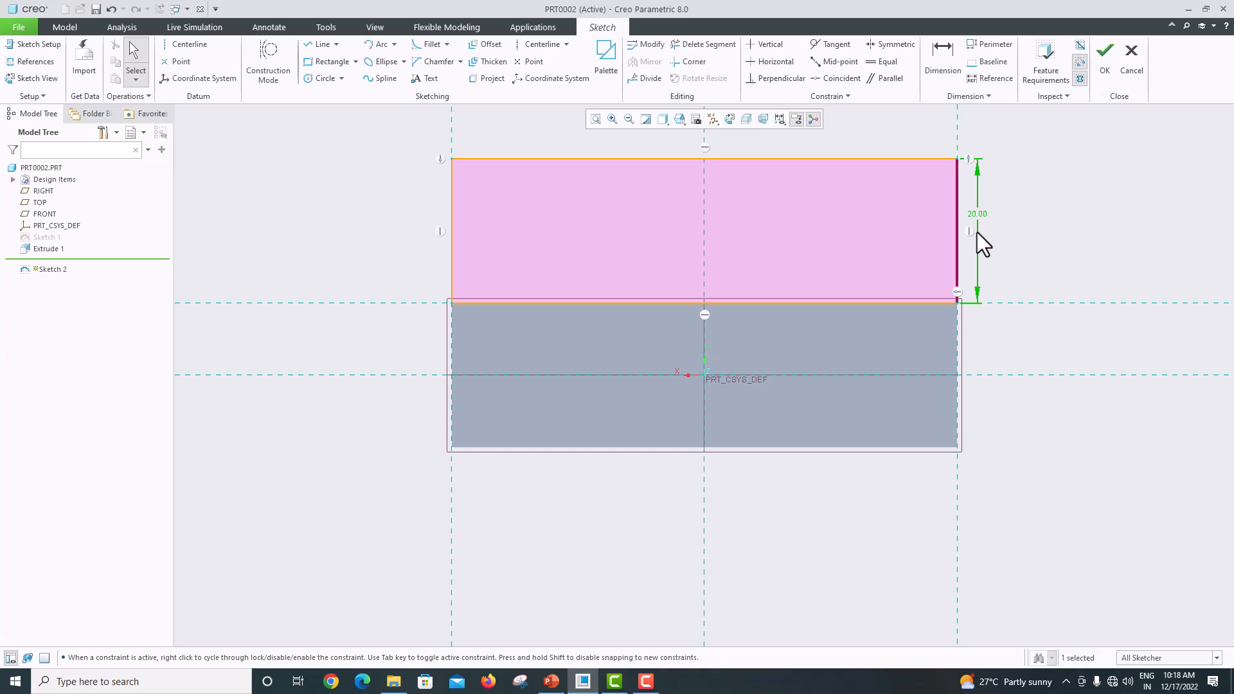
{"action": "left_click", "coordinate": [1103, 67]}
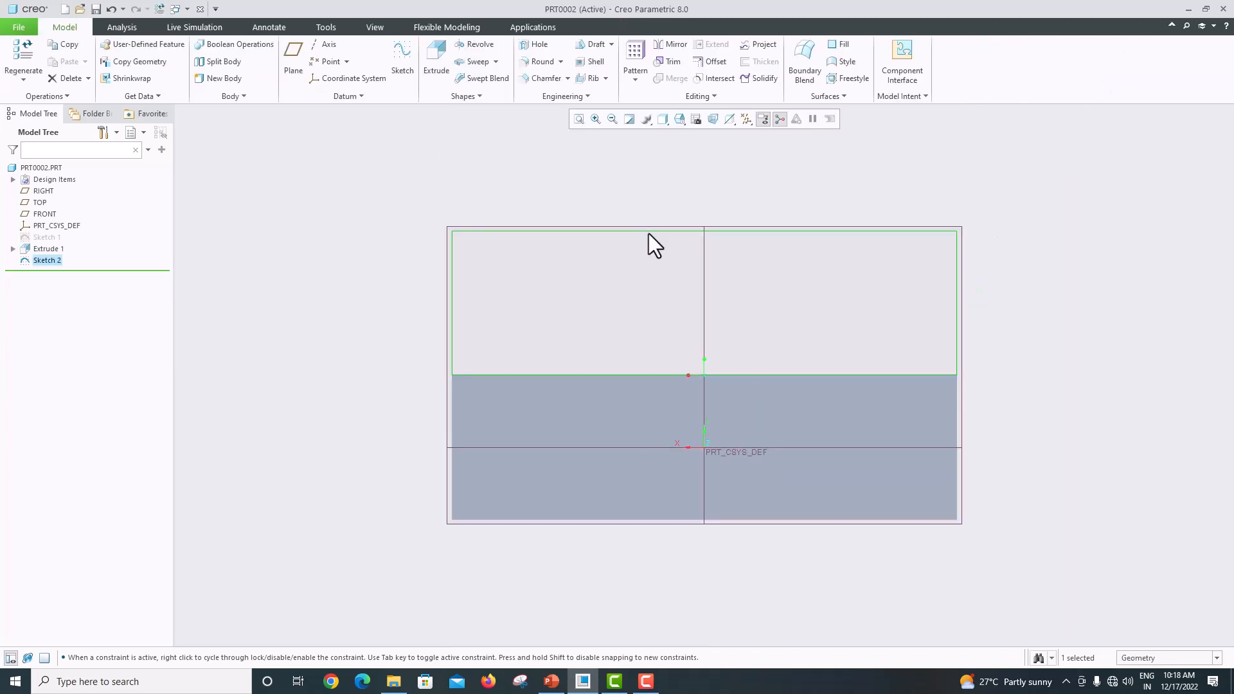
Check the reference drawing in PowerPoint, return to Creo and extrude the rectangle 30 mm inward over the base block
{"action": "left_click", "coordinate": [551, 682]}
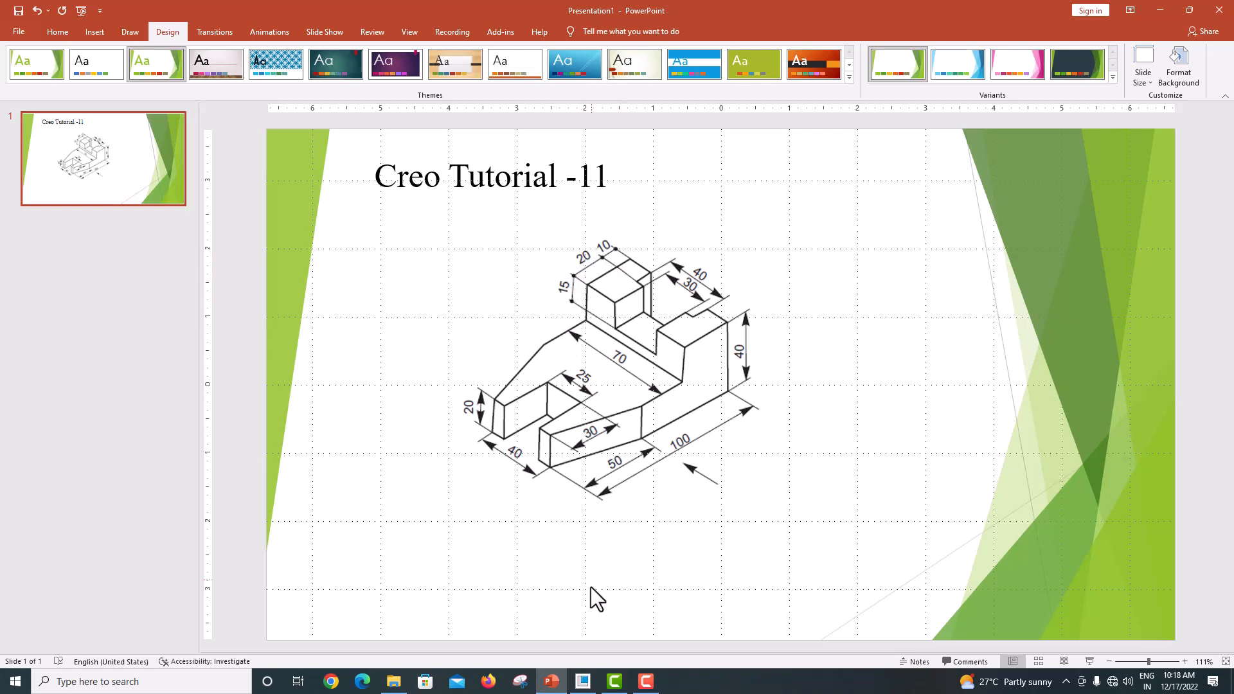
{"action": "left_click", "coordinate": [583, 681]}
{"action": "left_click", "coordinate": [428, 65]}
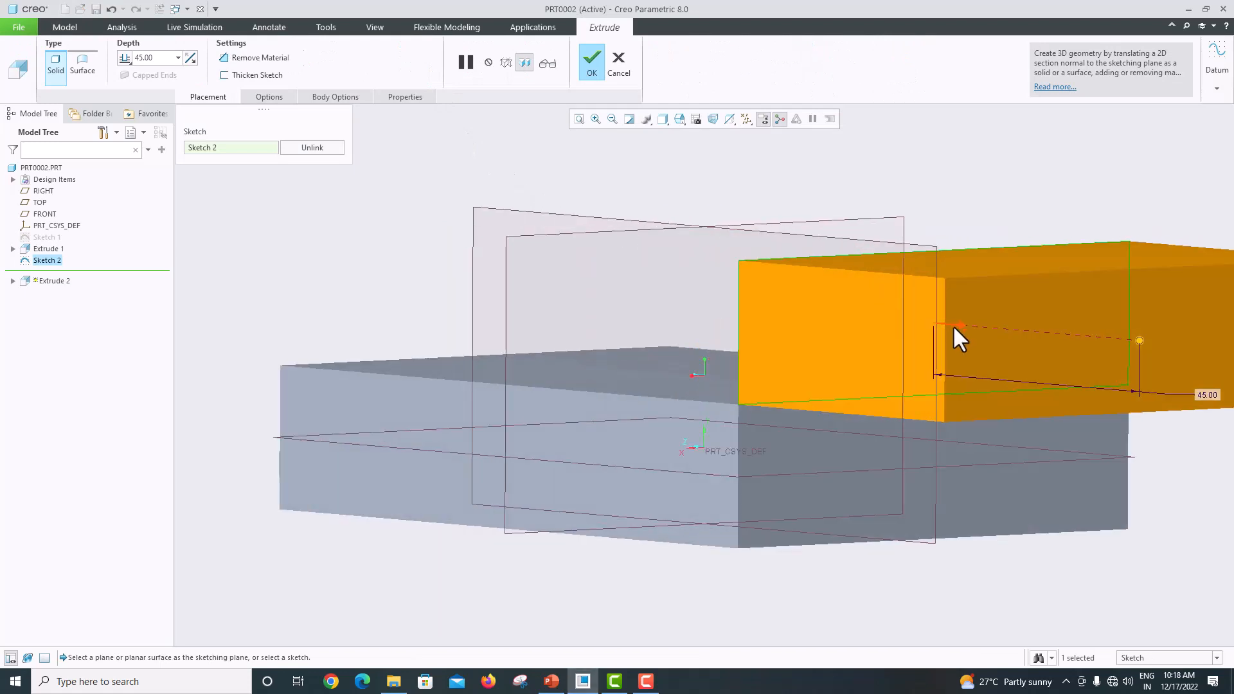
{"action": "left_click", "coordinate": [957, 326]}
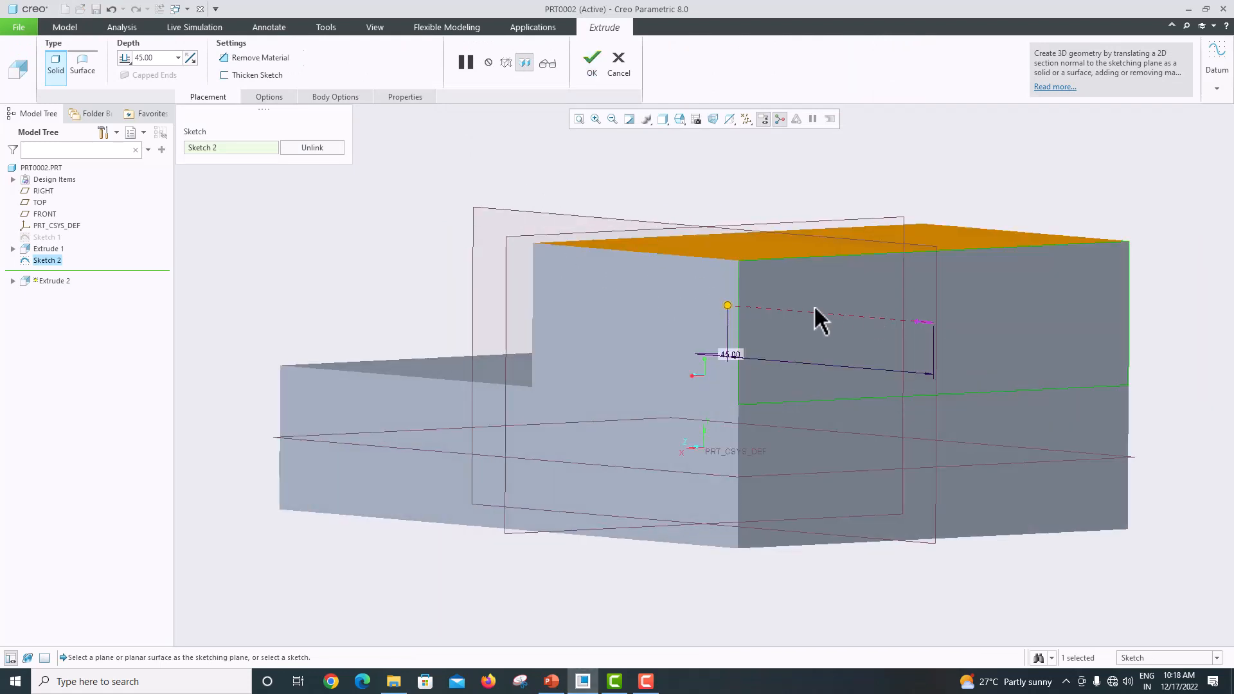
{"action": "double_click", "coordinate": [153, 58]}
{"action": "type", "text": "30"}
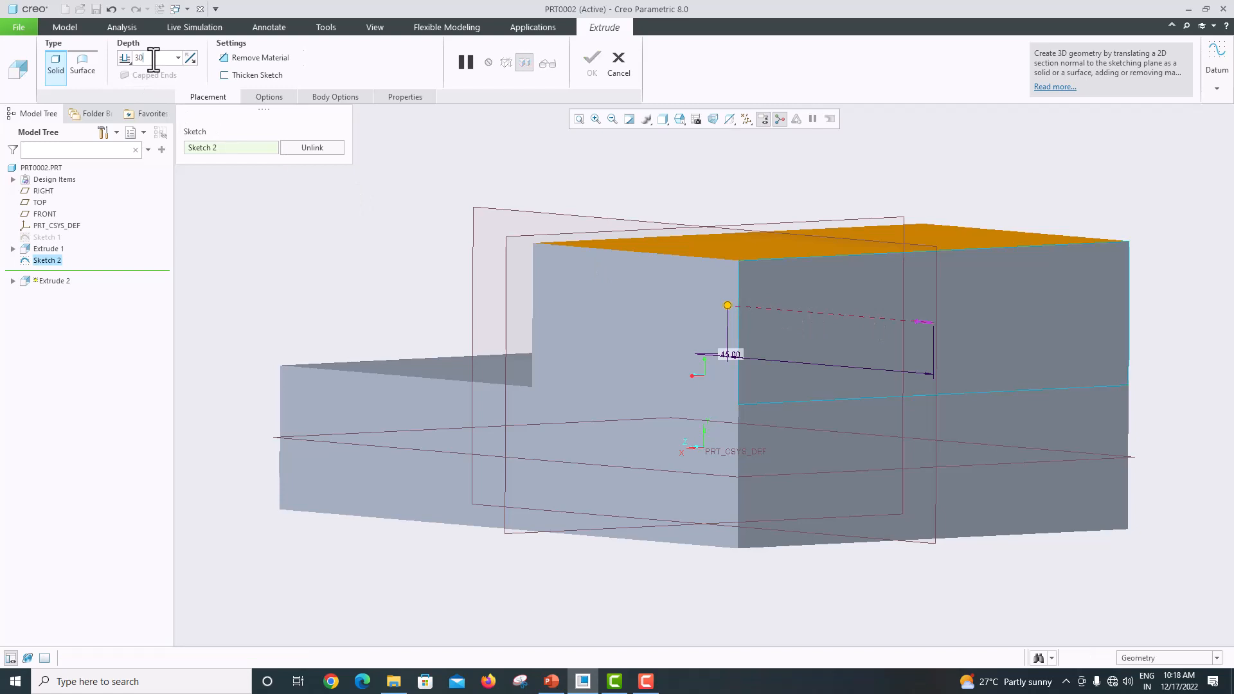
{"action": "key", "text": "Return"}
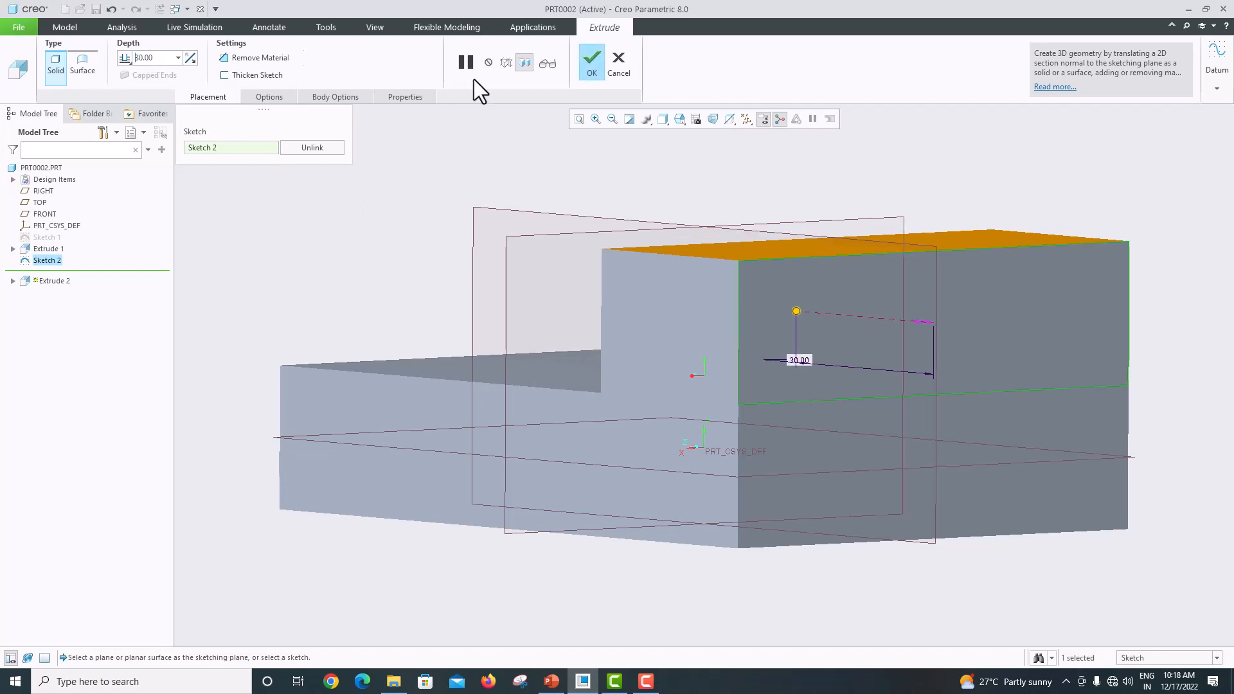
{"action": "left_click", "coordinate": [590, 63]}
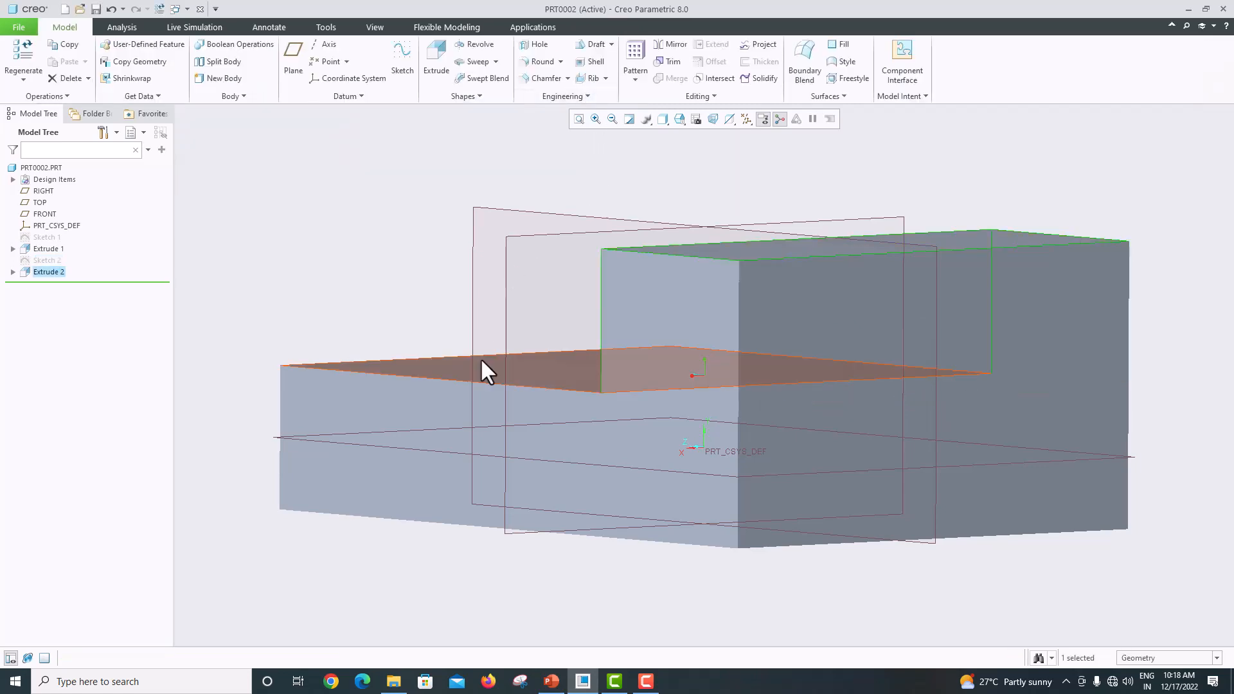
Review the drawing in PowerPoint, return to Creo and start a sketch on the raised block's top face, viewed straight on
{"action": "left_click", "coordinate": [551, 681]}
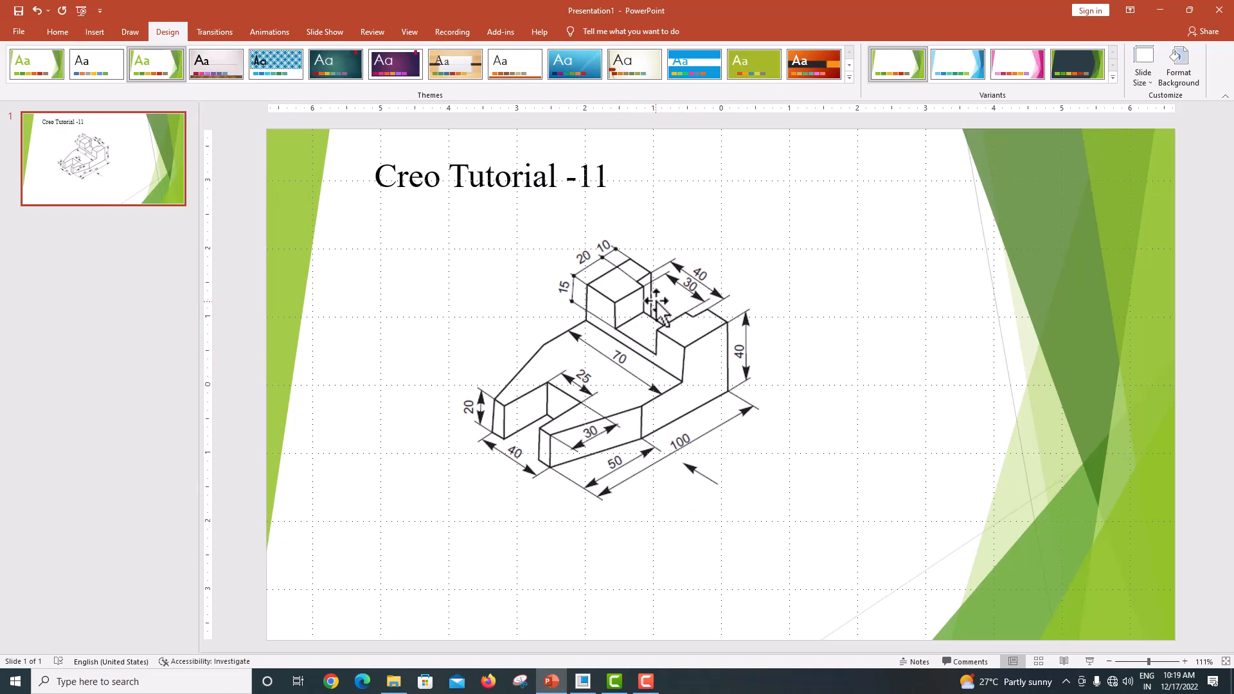
{"action": "left_click", "coordinate": [583, 680]}
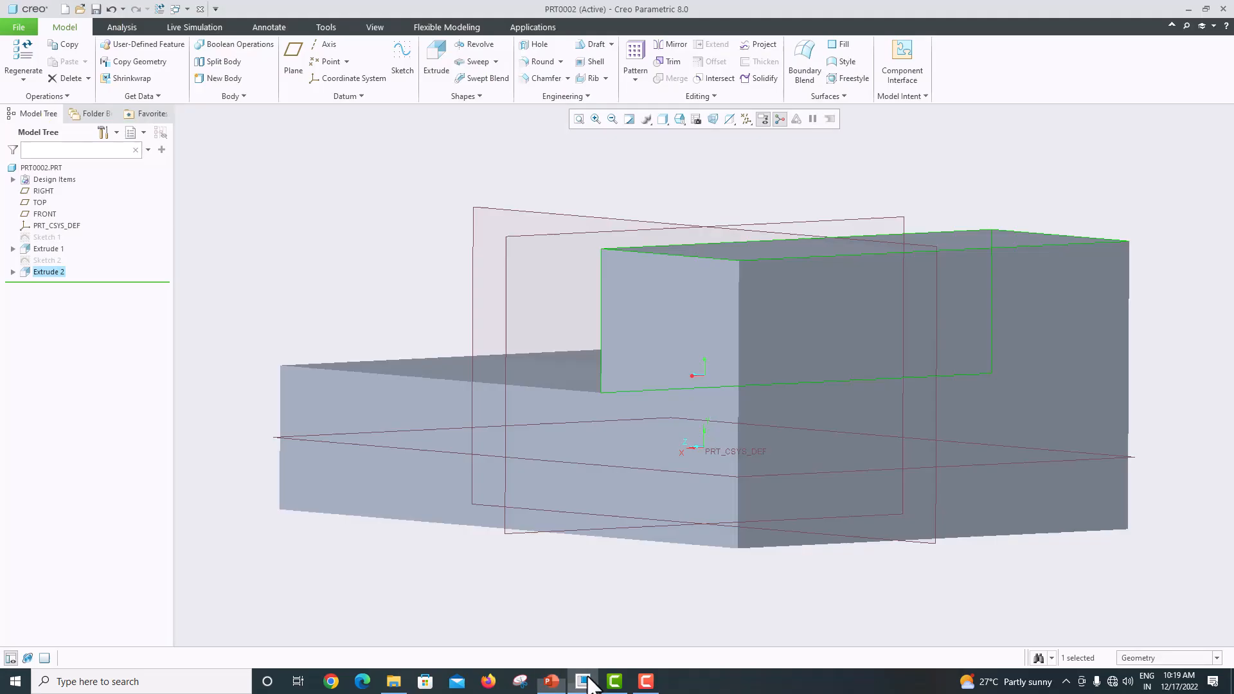
{"action": "middle_click_drag", "start_coordinate": [869, 256], "coordinate": [874, 292]}
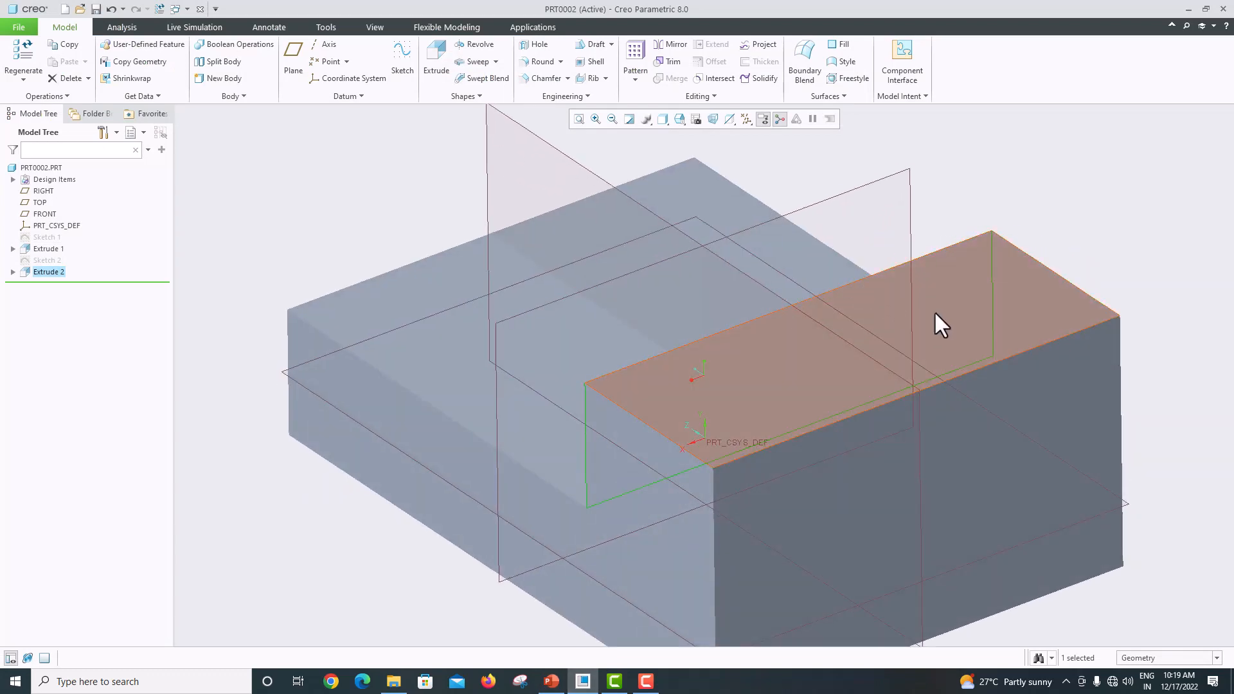
{"action": "left_click", "coordinate": [937, 312]}
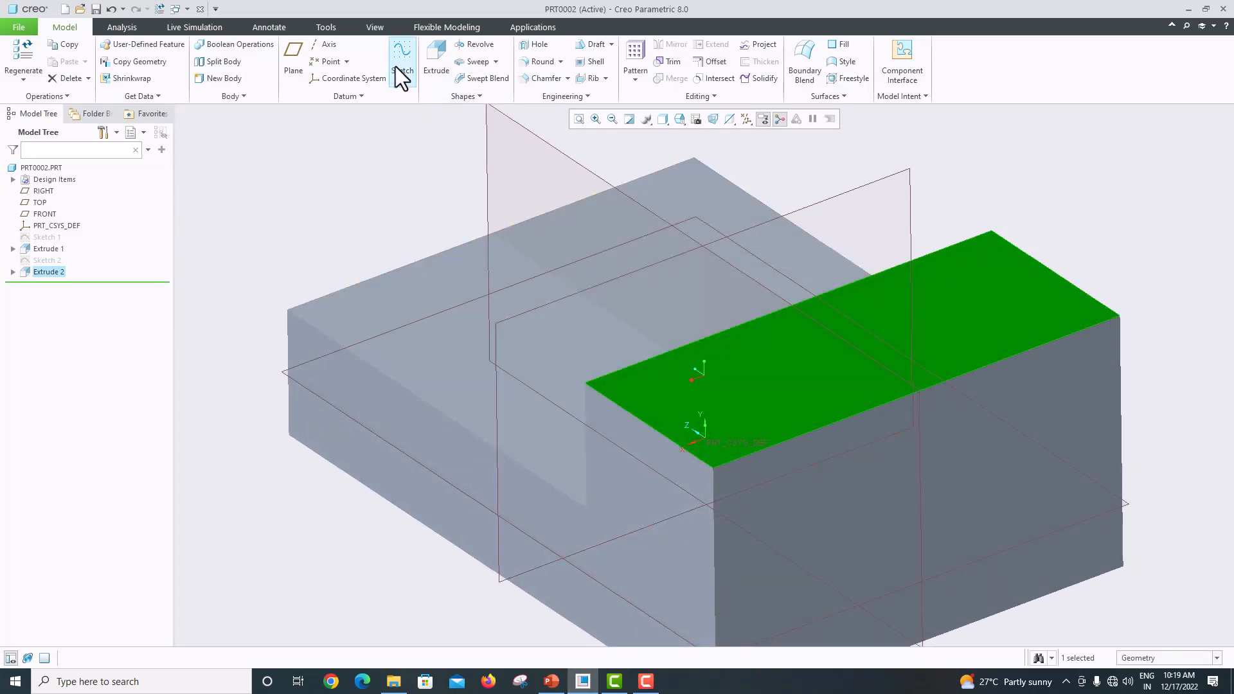
{"action": "left_click", "coordinate": [396, 67]}
{"action": "left_click", "coordinate": [724, 124]}
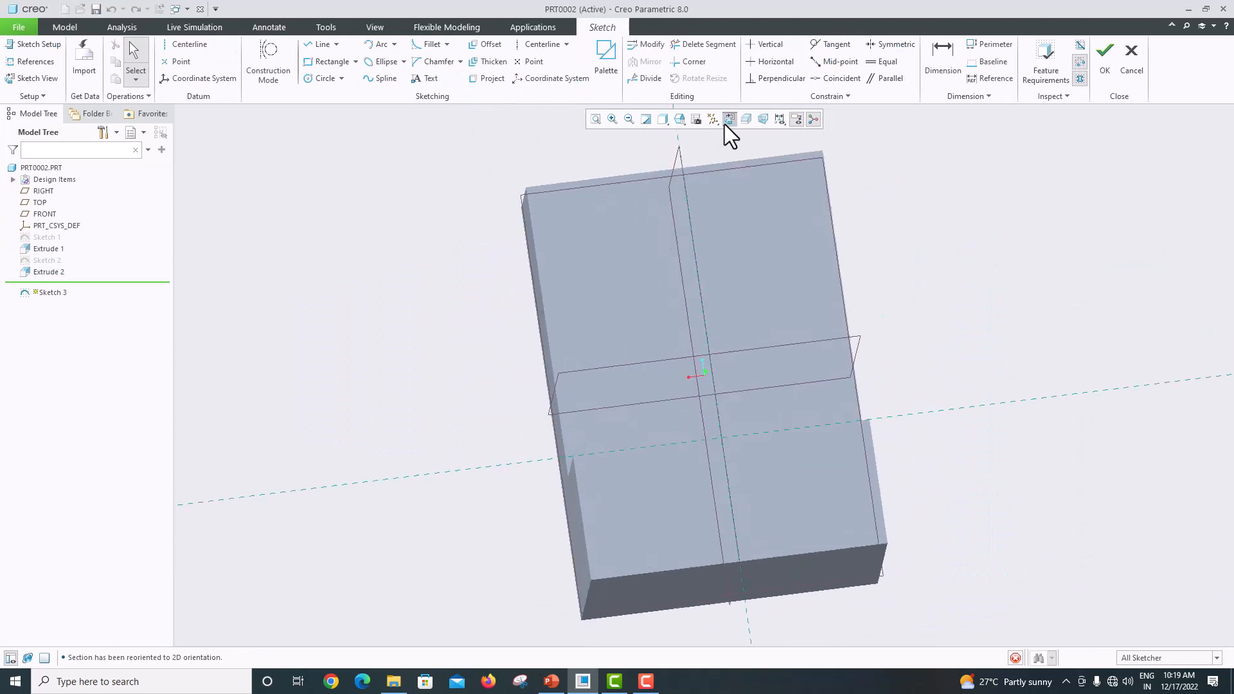
Sketch a vertical centerline through the middle of the part
{"action": "left_click", "coordinate": [529, 48]}
{"action": "left_click", "coordinate": [705, 257]}
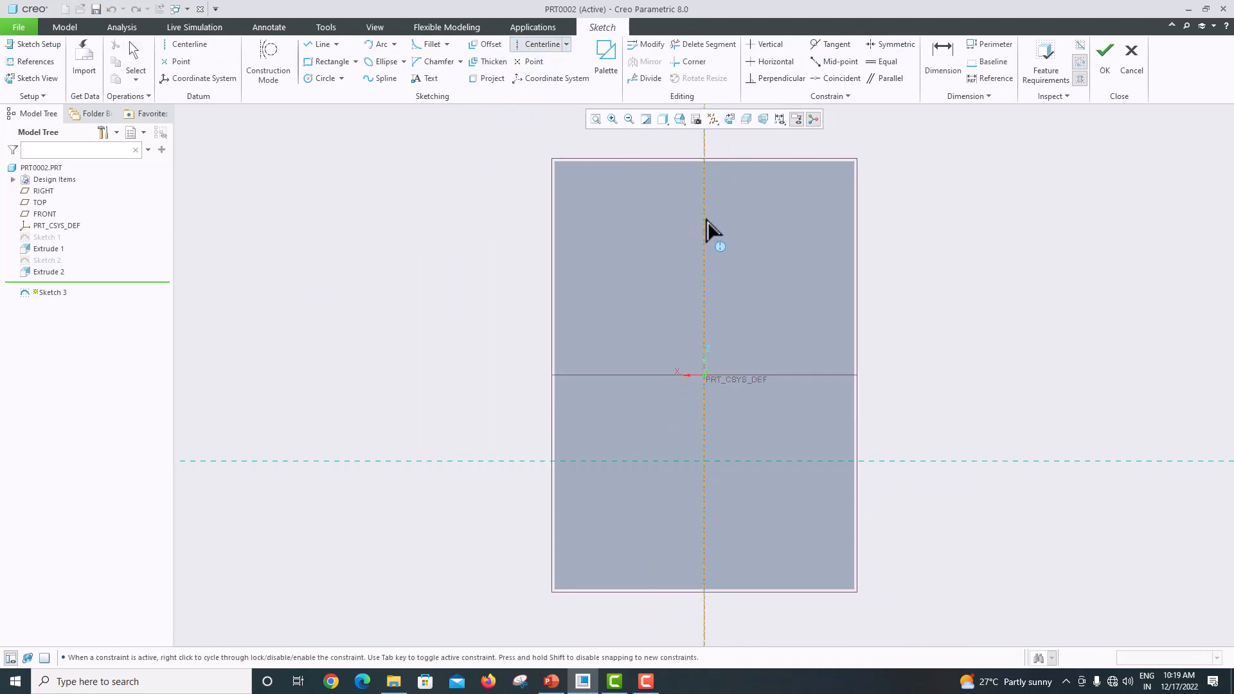
{"action": "left_click", "coordinate": [706, 222]}
{"action": "middle_click", "coordinate": [825, 281]}
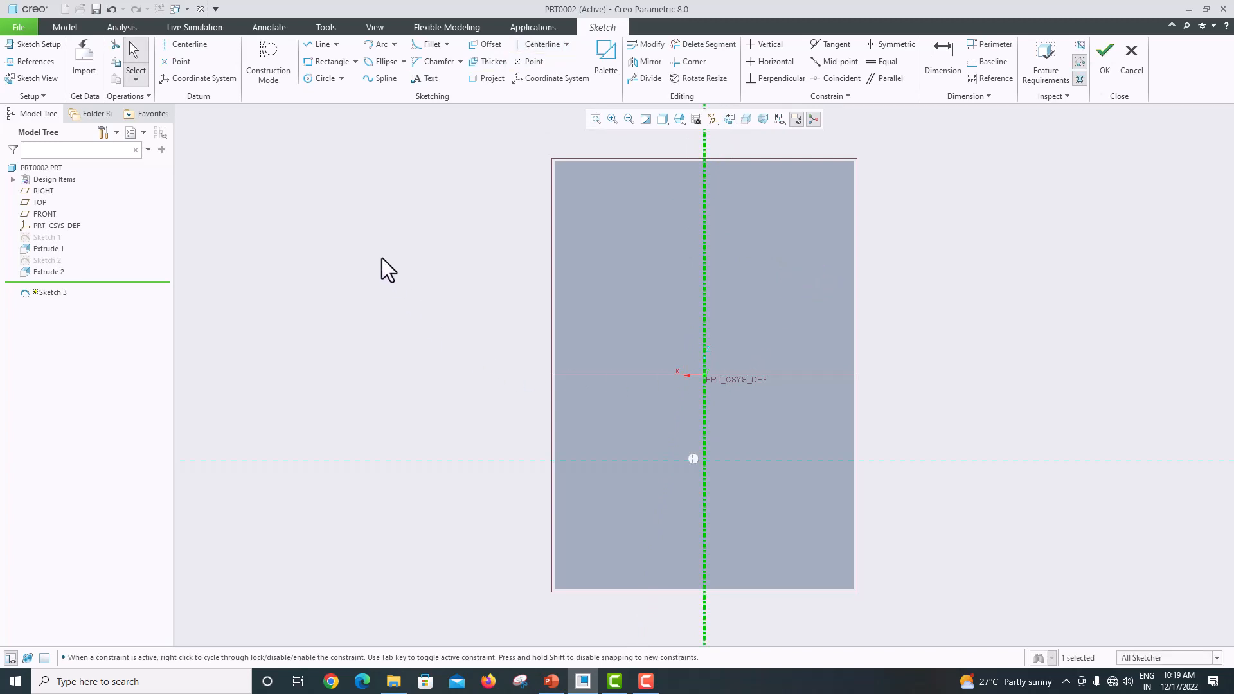
Add the raised block's outer end edge and both side edges as sketch references
{"action": "left_click", "coordinate": [330, 61]}
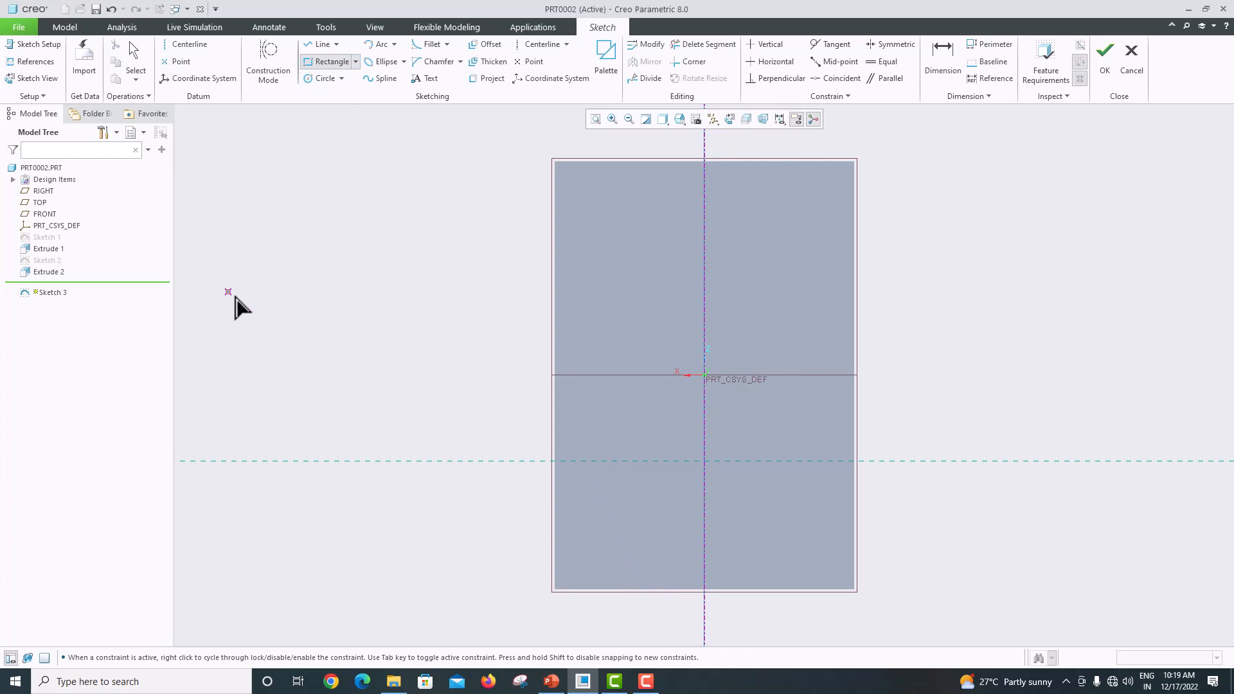
{"action": "left_click", "coordinate": [32, 62]}
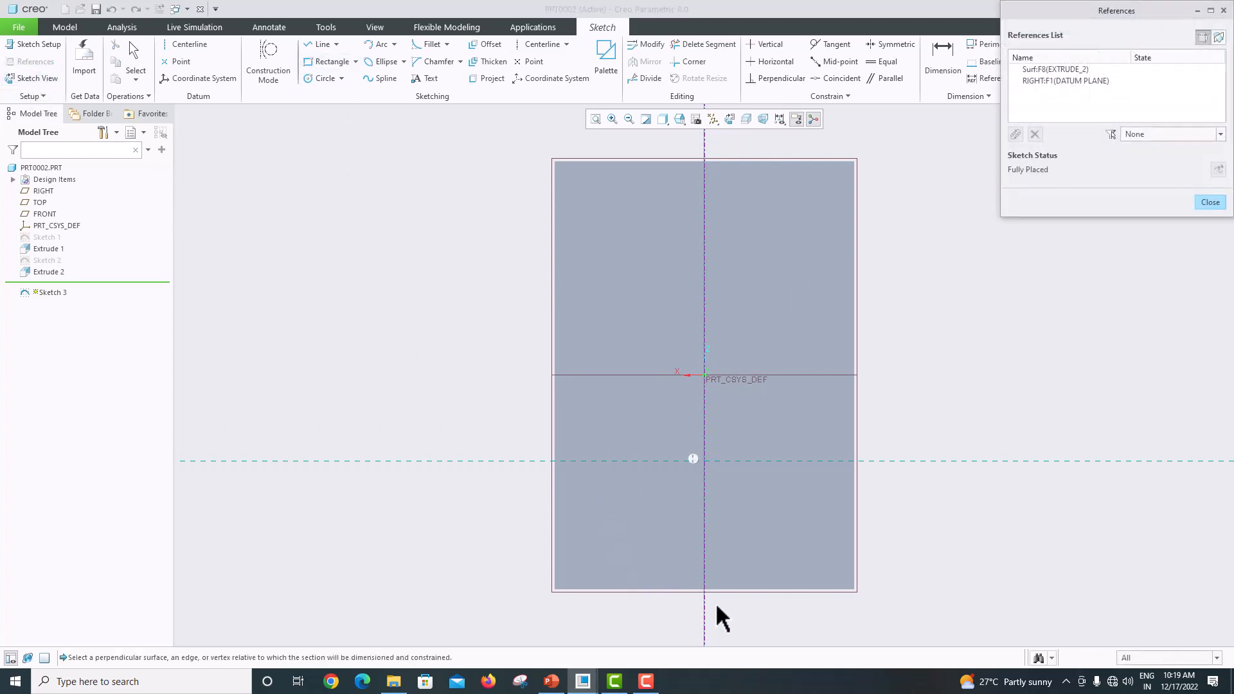
{"action": "left_click", "coordinate": [690, 589]}
{"action": "left_click", "coordinate": [555, 542]}
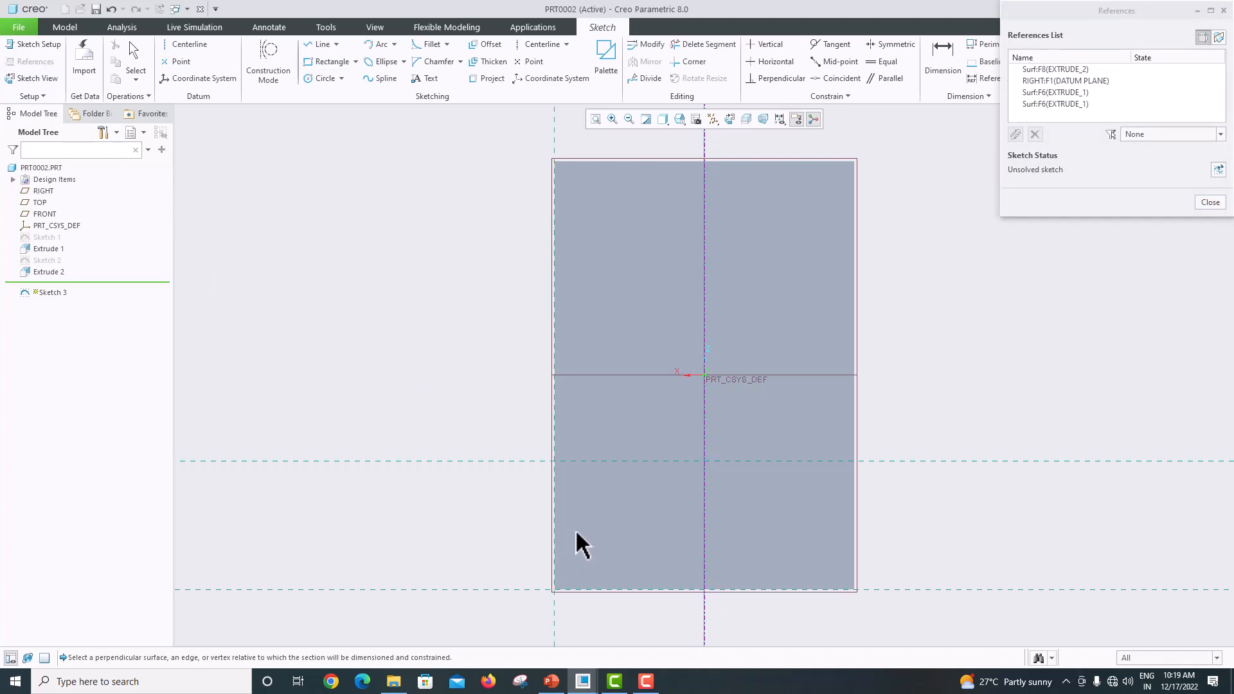
{"action": "left_click", "coordinate": [857, 568]}
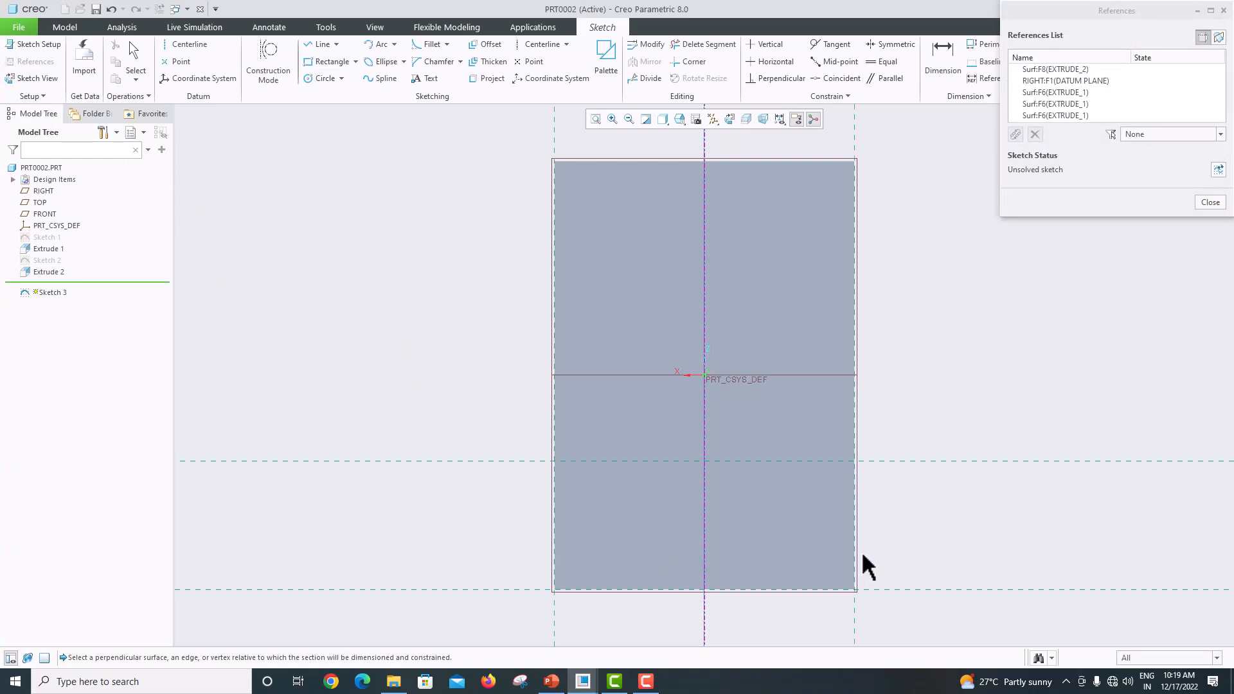
{"action": "left_click", "coordinate": [1210, 203]}
Sketch a rectangle along the raised block's outer end edge, symmetric about the vertical centerline
{"action": "left_click", "coordinate": [326, 62]}
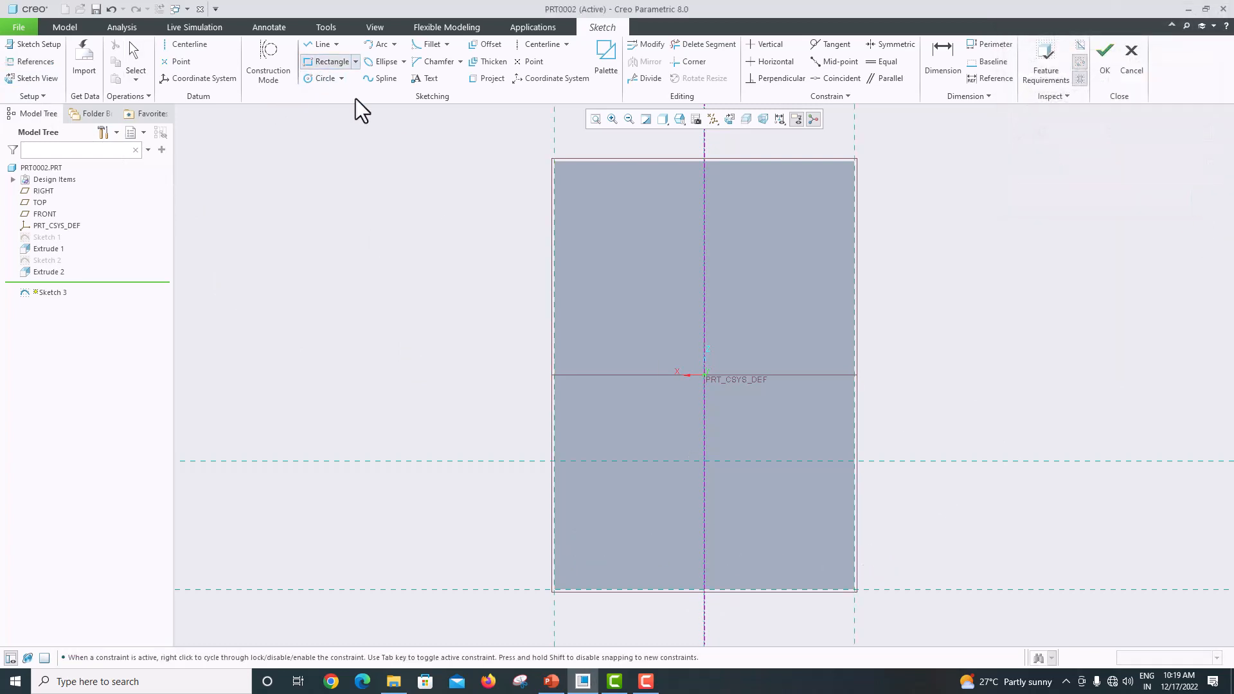
{"action": "left_click", "coordinate": [620, 547]}
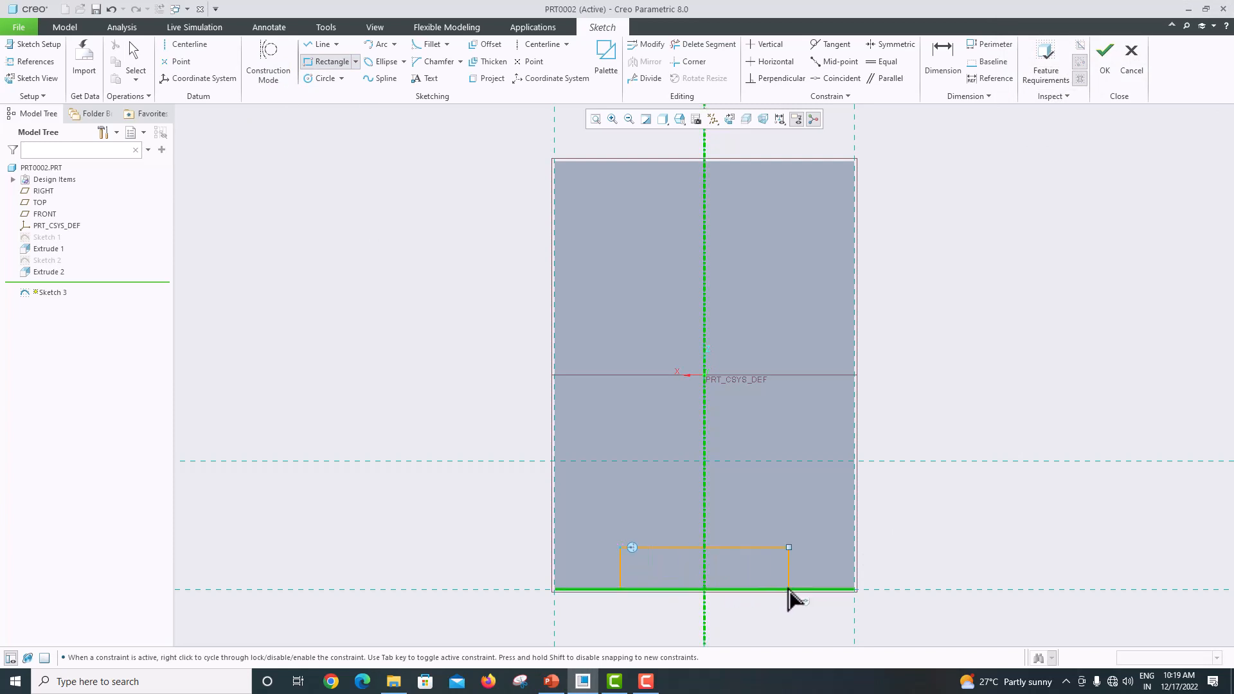
{"action": "left_click", "coordinate": [790, 589]}
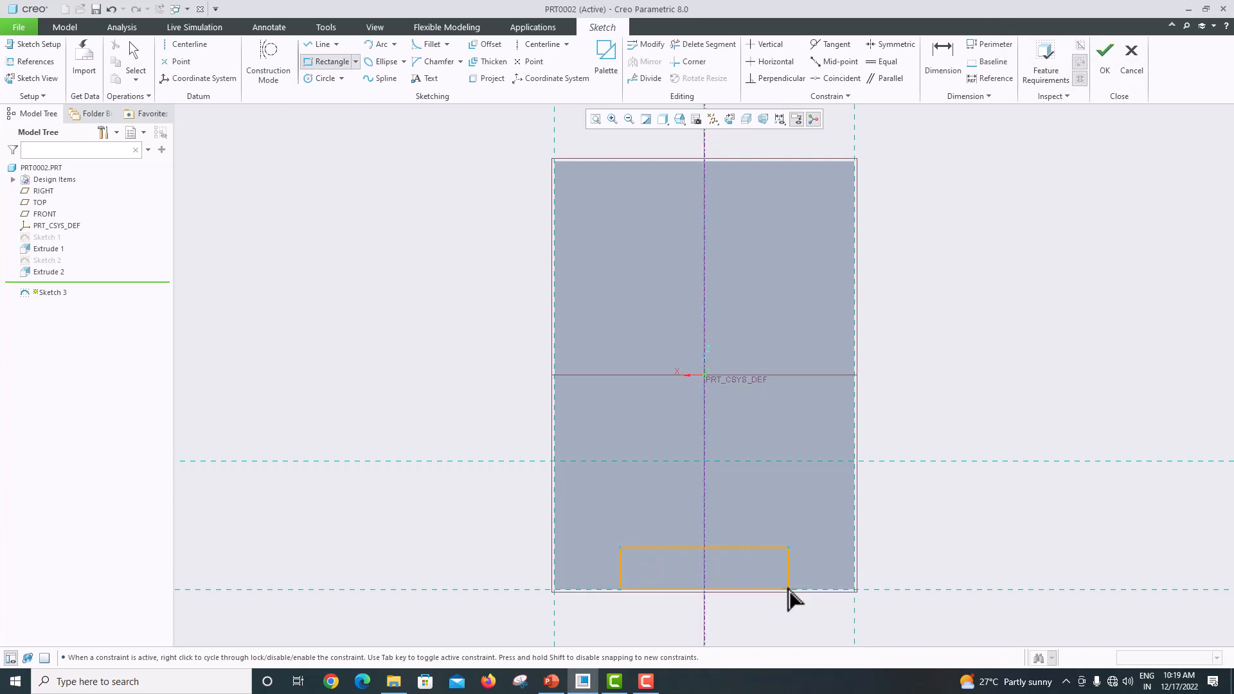
Check the drawing in PowerPoint, return to Creo and size the notch rectangle to 10 mm deep by 40 mm wide, finishing the sketch
{"action": "middle_click", "coordinate": [931, 518]}
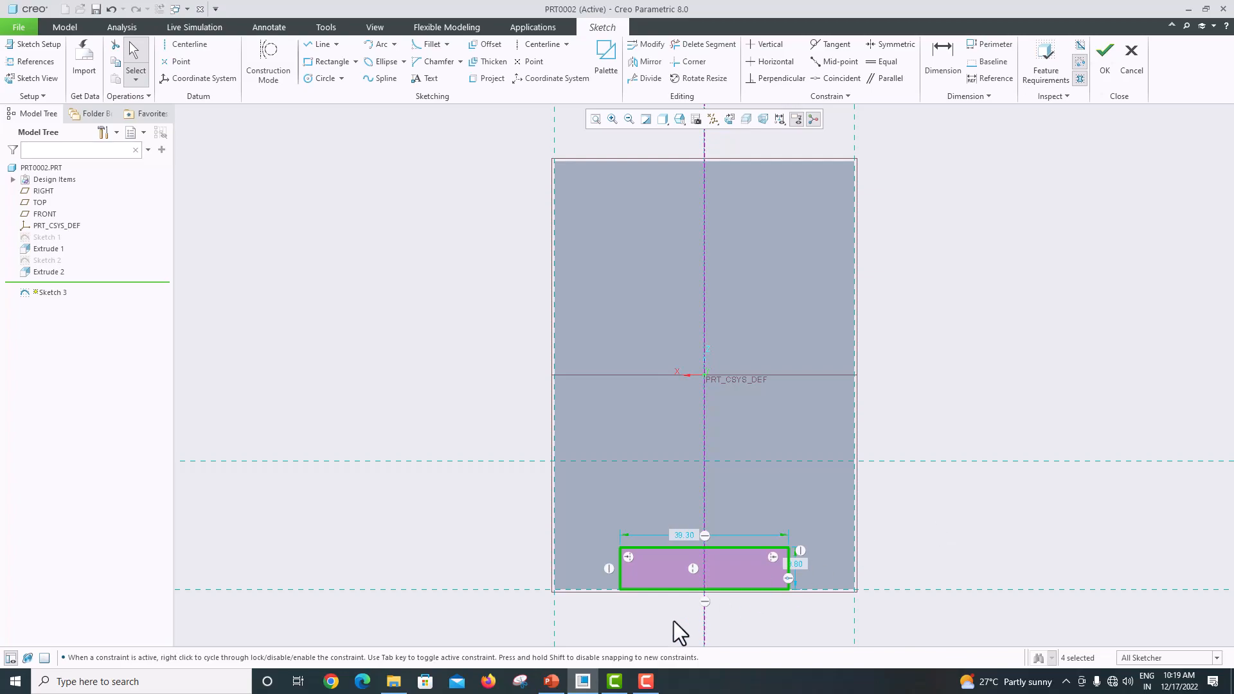
{"action": "left_click", "coordinate": [552, 682]}
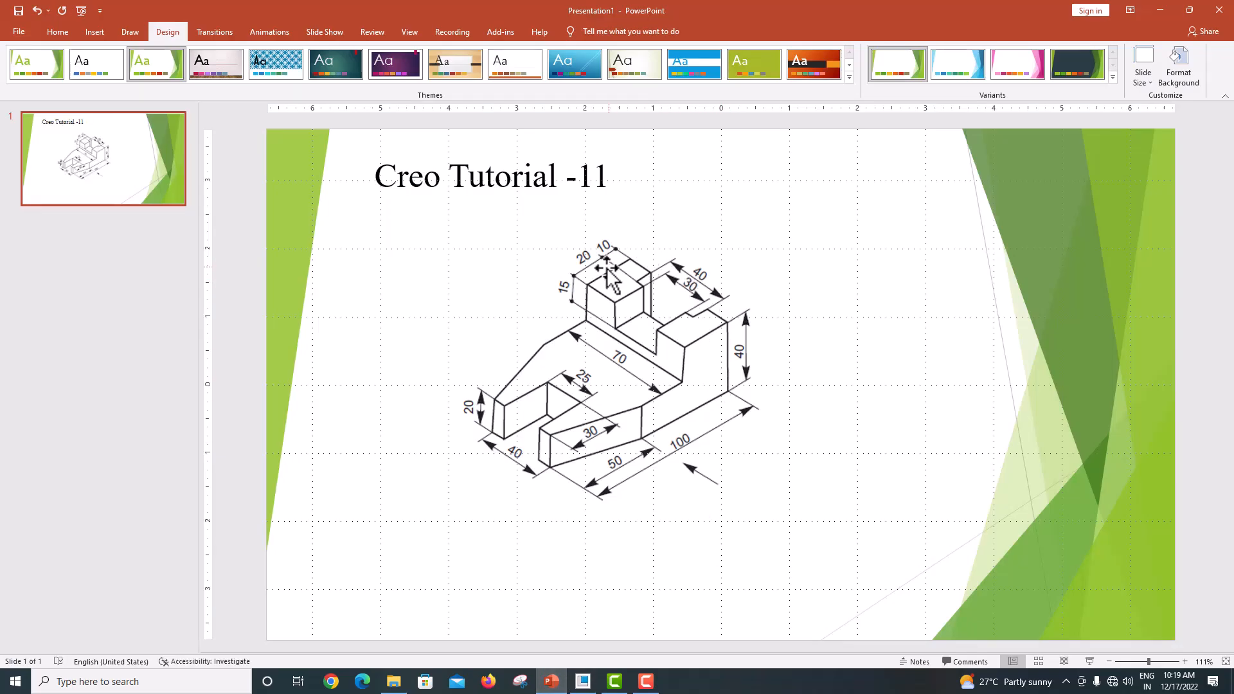
{"action": "left_click", "coordinate": [583, 682]}
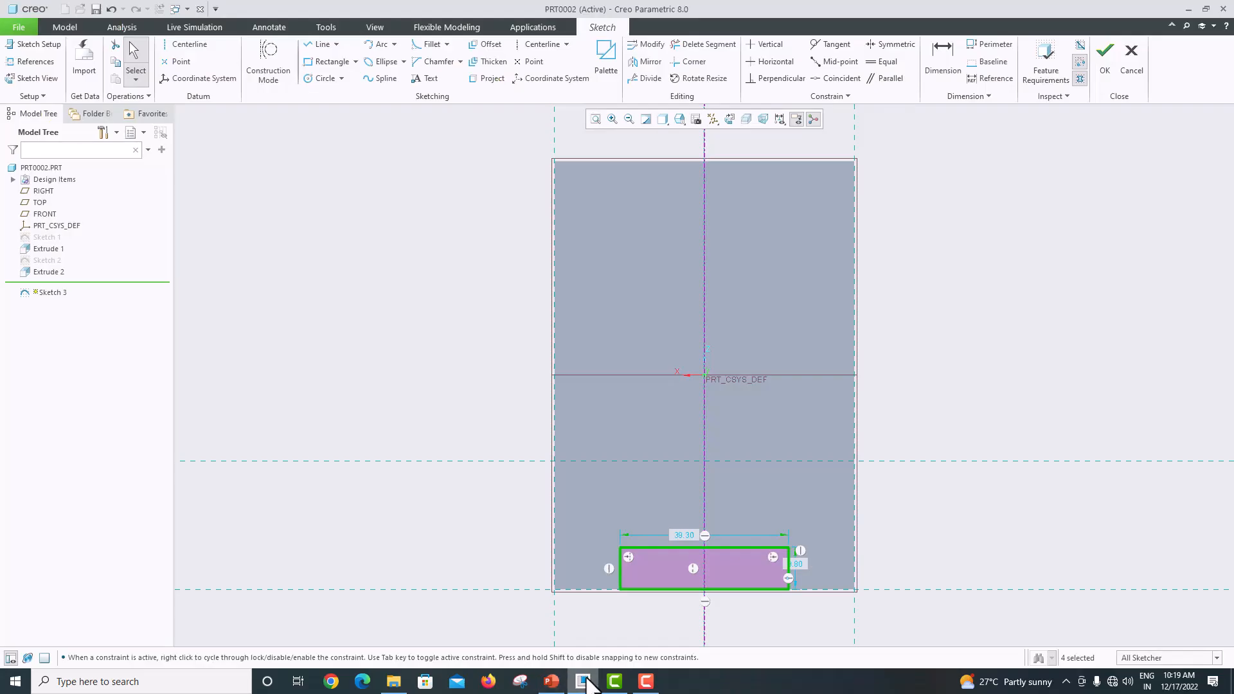
{"action": "double_click", "coordinate": [800, 567]}
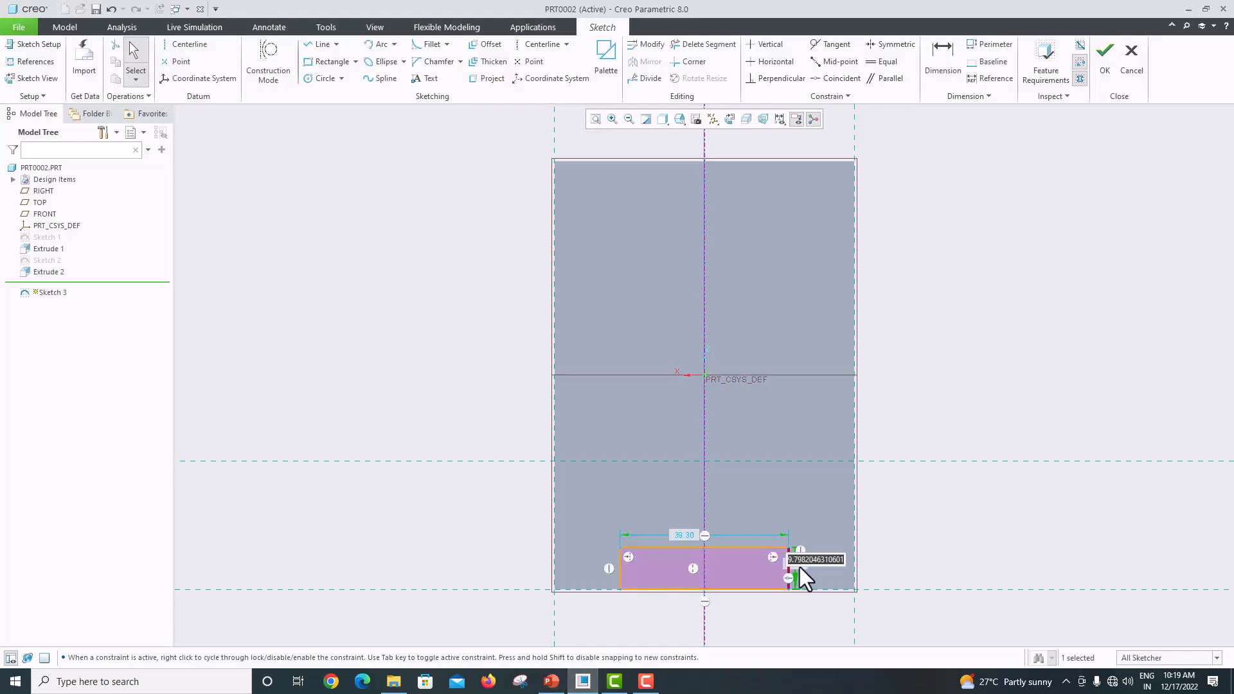
{"action": "type", "text": "10"}
{"action": "key", "text": "Return"}
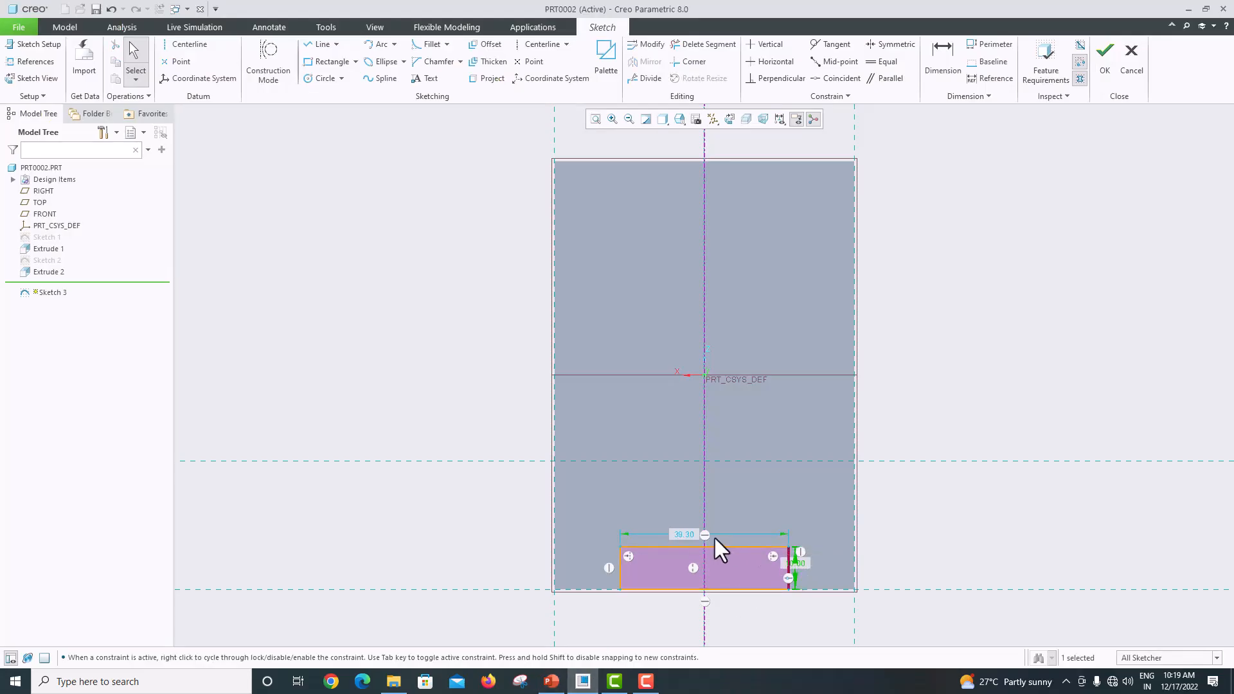
{"action": "double_click", "coordinate": [678, 536]}
{"action": "type", "text": "40"}
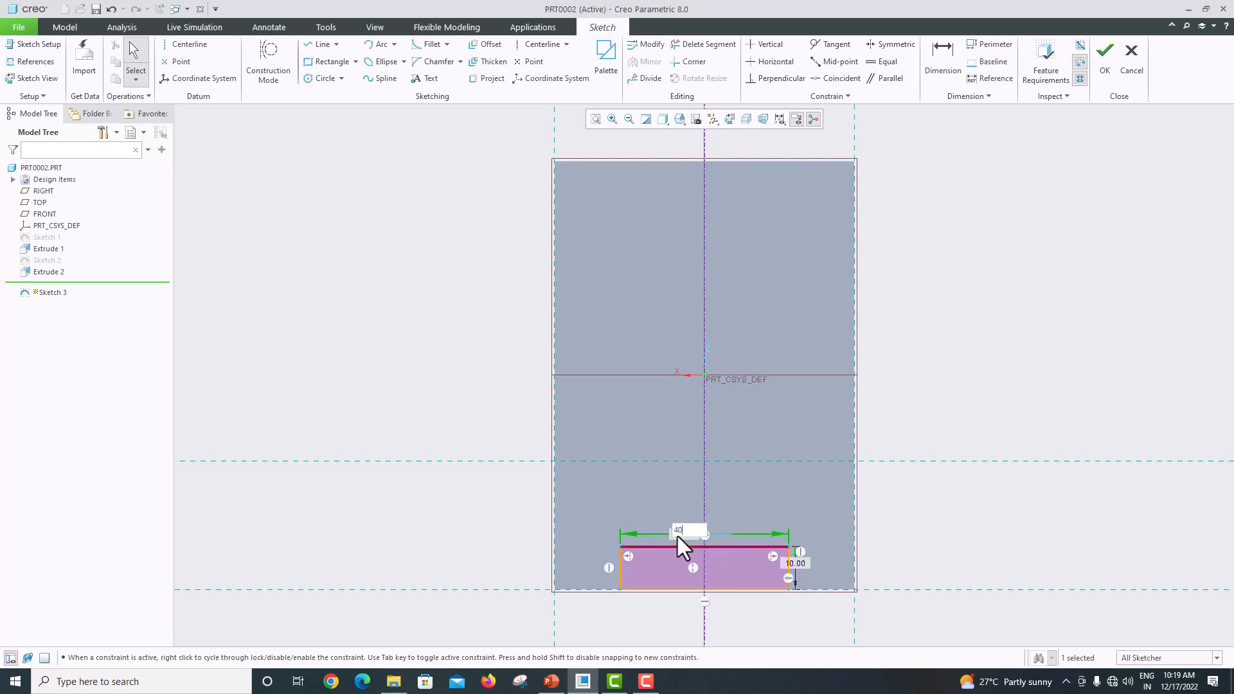
{"action": "key", "text": "Return"}
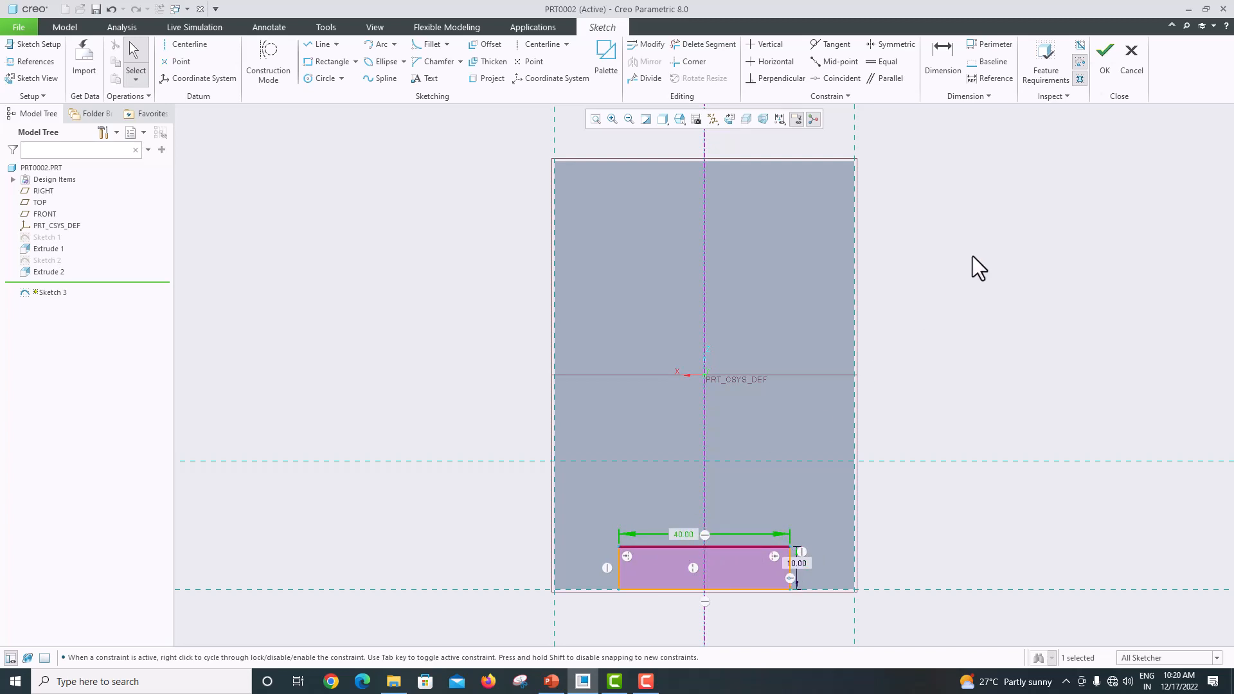
{"action": "left_click", "coordinate": [1104, 64]}
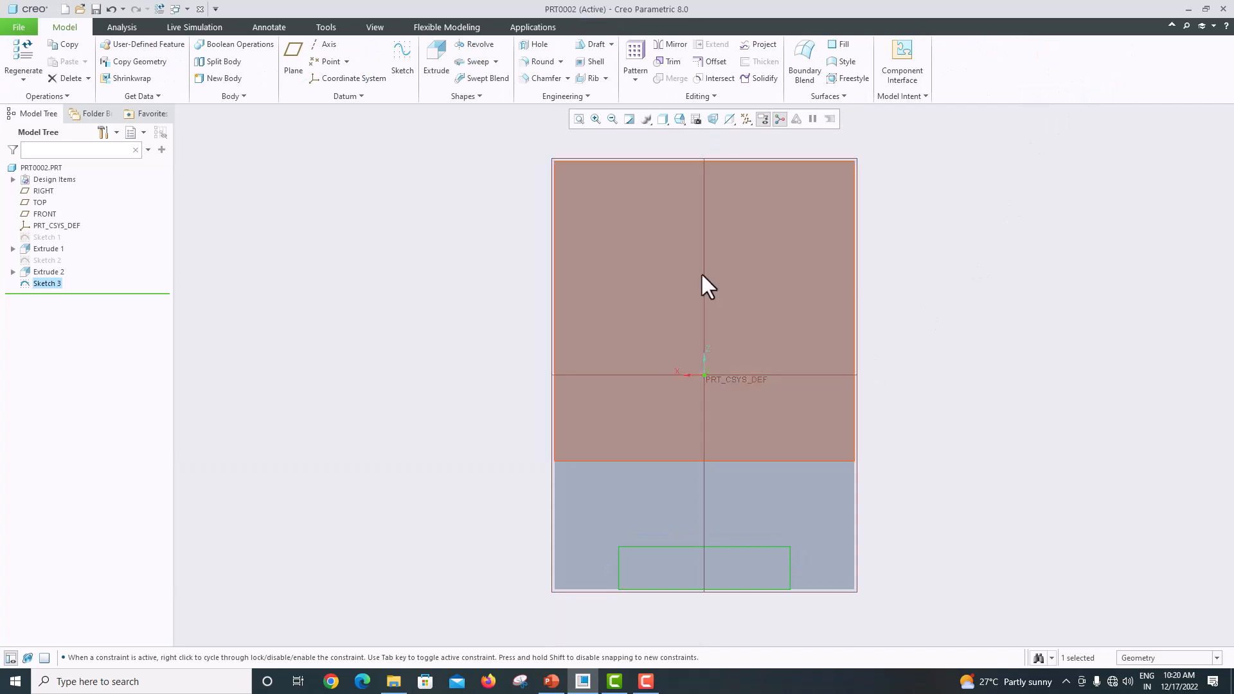
Extrude the notch rectangle as a material-removing cut down through the raised block's outer end, with depth To Next
{"action": "left_click", "coordinate": [436, 71]}
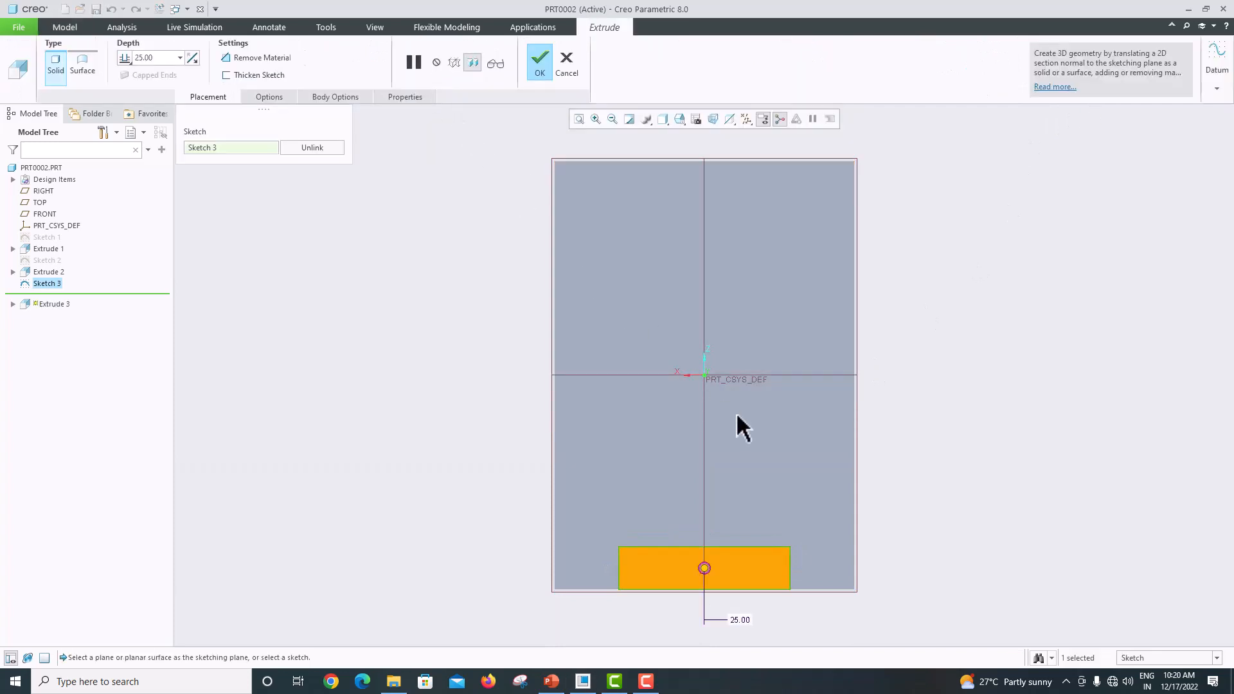
{"action": "middle_click_drag", "start_coordinate": [737, 416], "coordinate": [814, 385]}
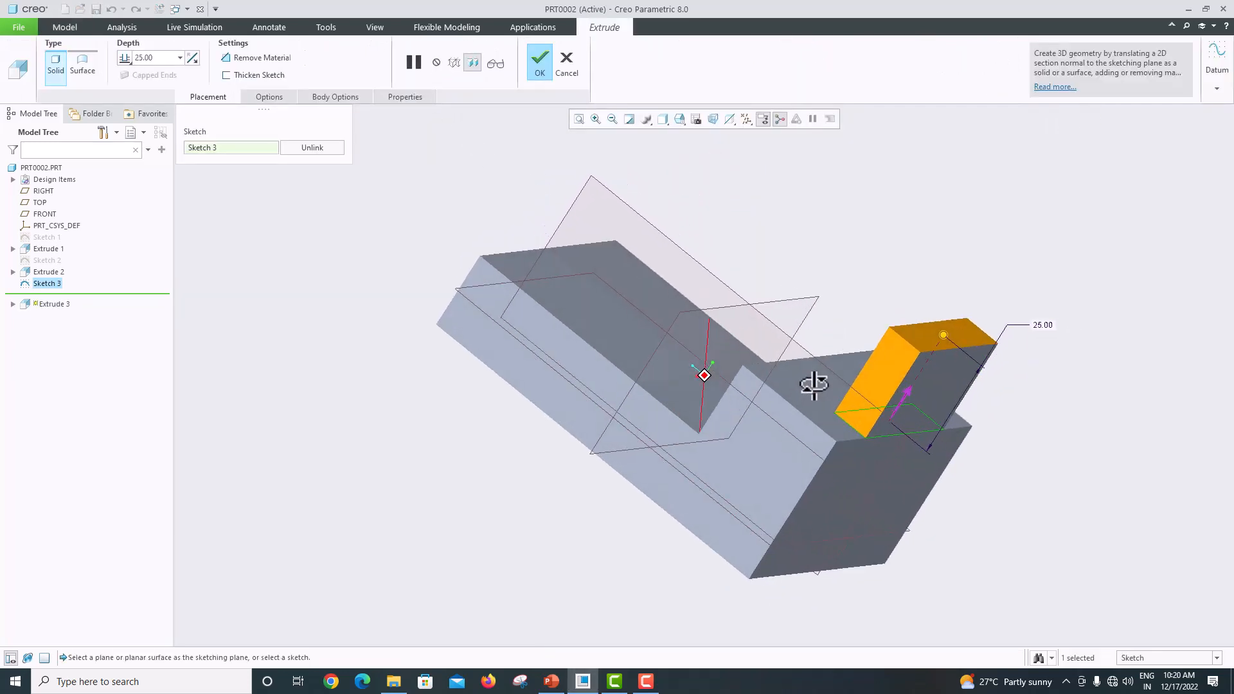
{"action": "left_click", "coordinate": [903, 393]}
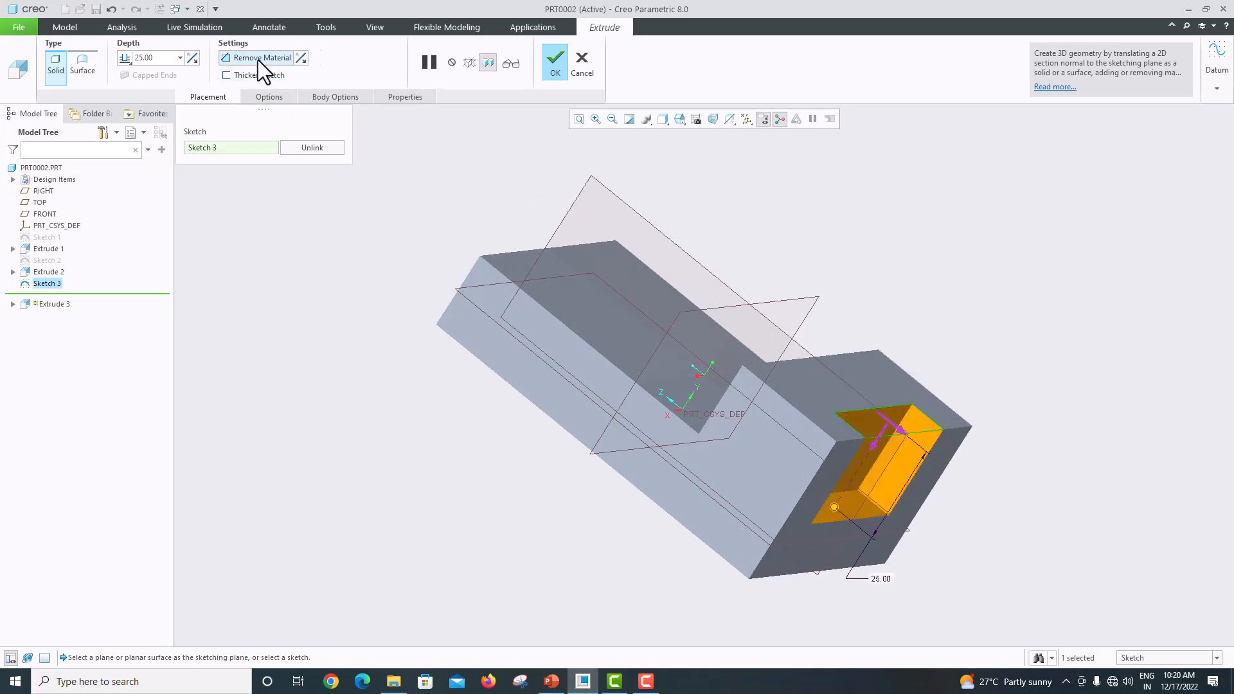
{"action": "left_click", "coordinate": [130, 64]}
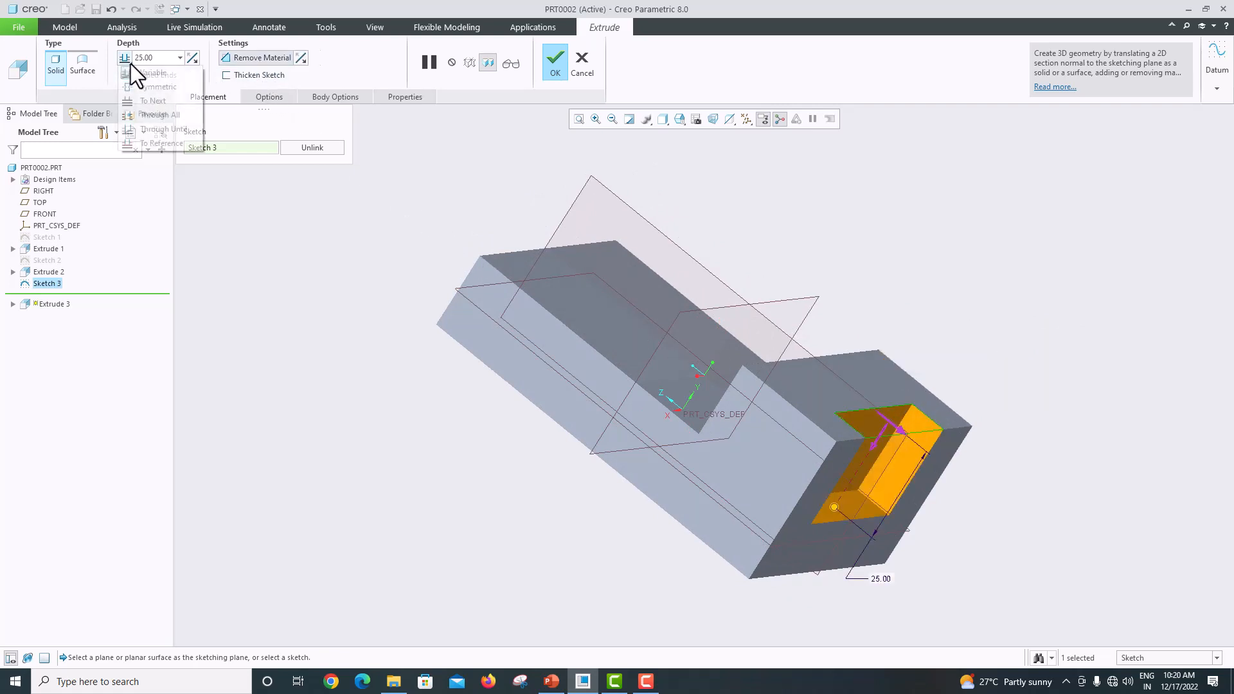
{"action": "left_click", "coordinate": [143, 101]}
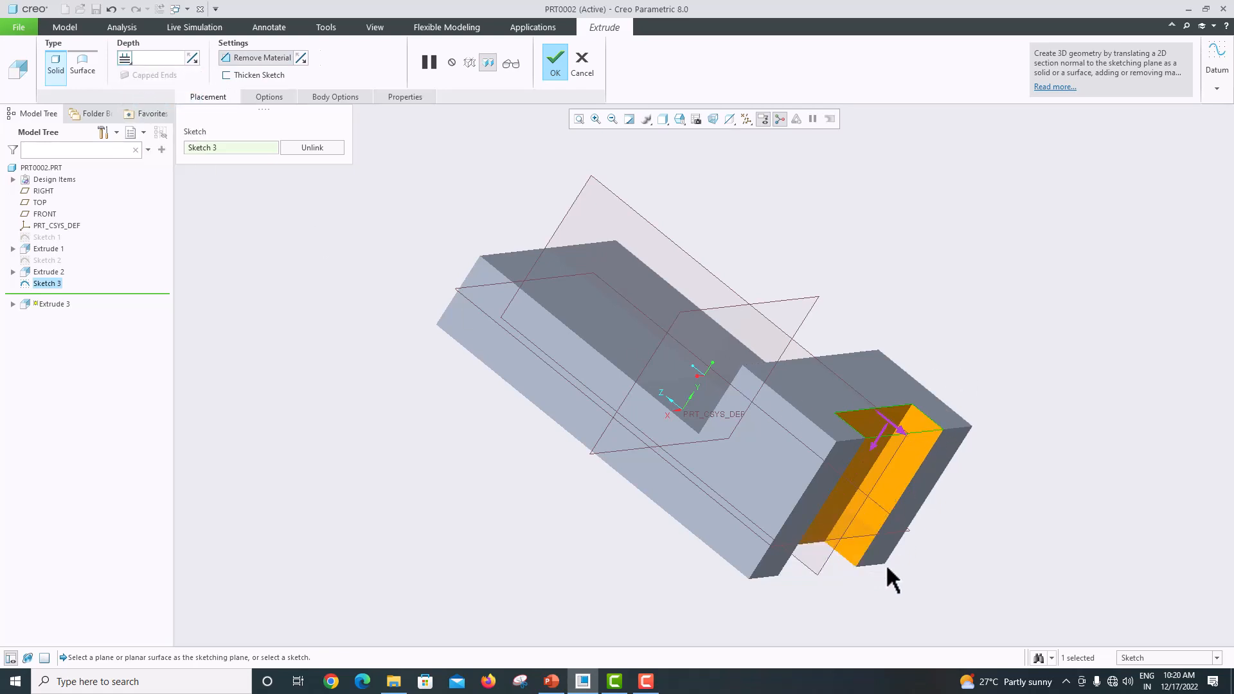
{"action": "middle_click_drag", "start_coordinate": [826, 407], "coordinate": [703, 376]}
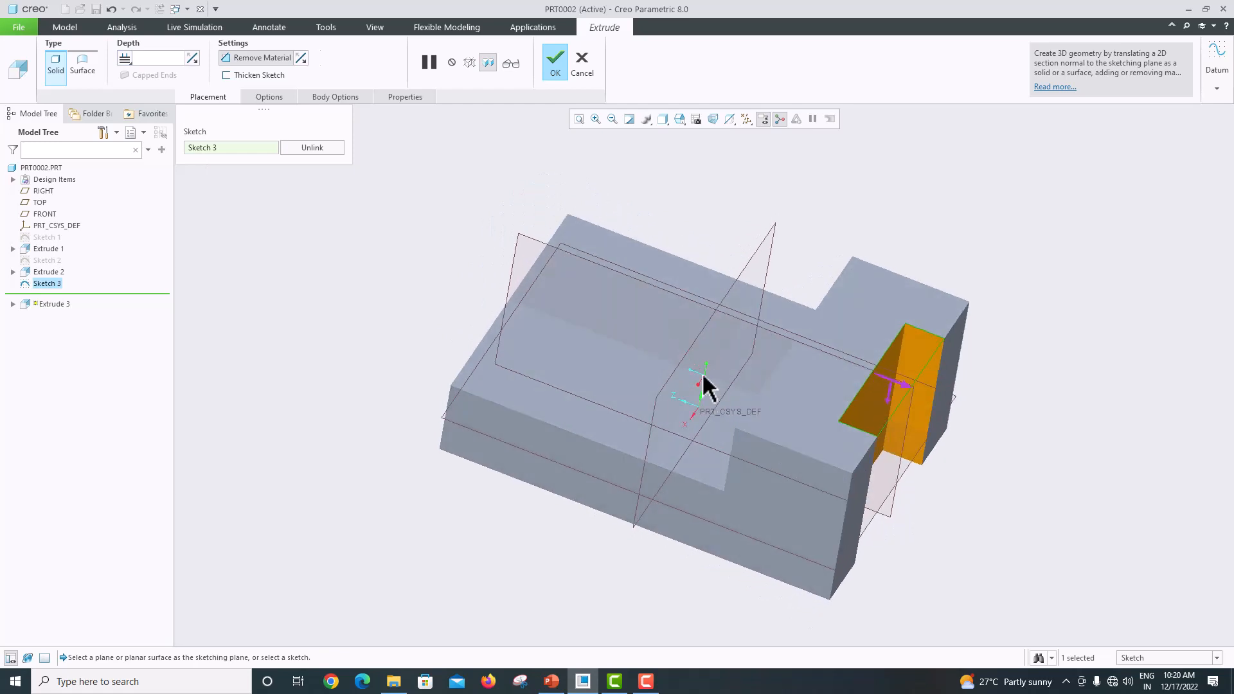
{"action": "left_click", "coordinate": [556, 62]}
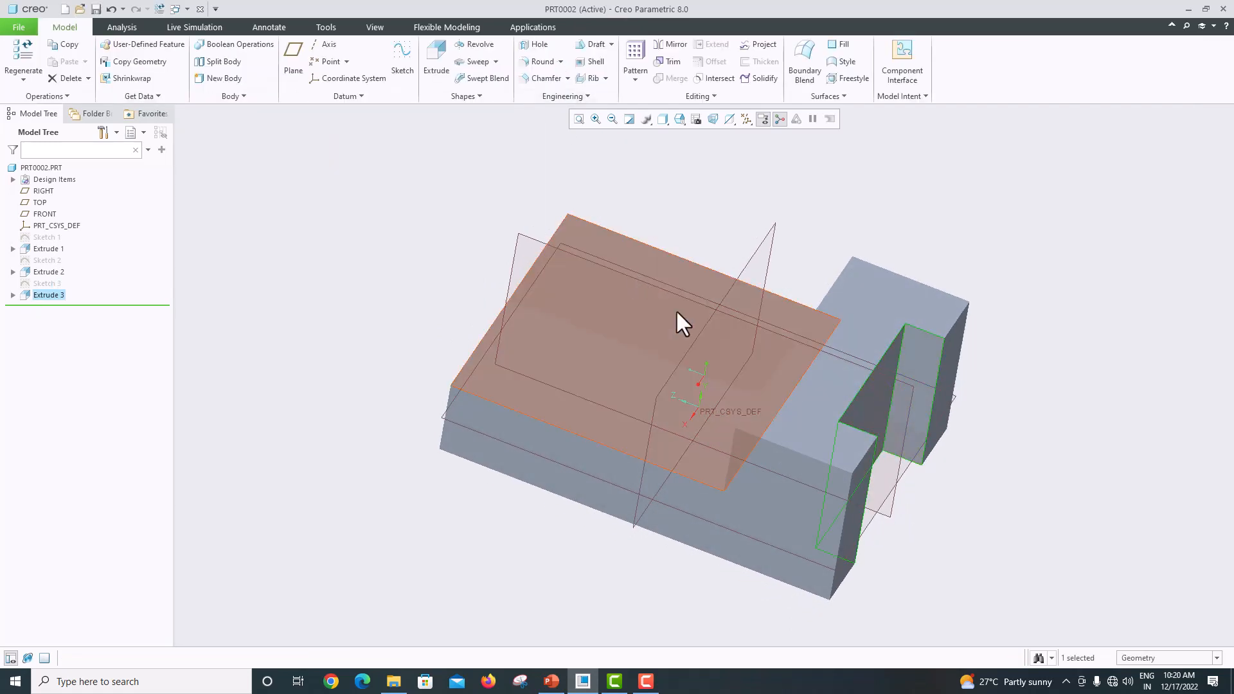
Consult the PowerPoint drawing again, return to Creo and open a new sketch on the raised block's notched top face, viewed straight on
{"action": "middle_click_drag", "start_coordinate": [678, 320], "coordinate": [672, 432]}
{"action": "left_click", "coordinate": [552, 682]}
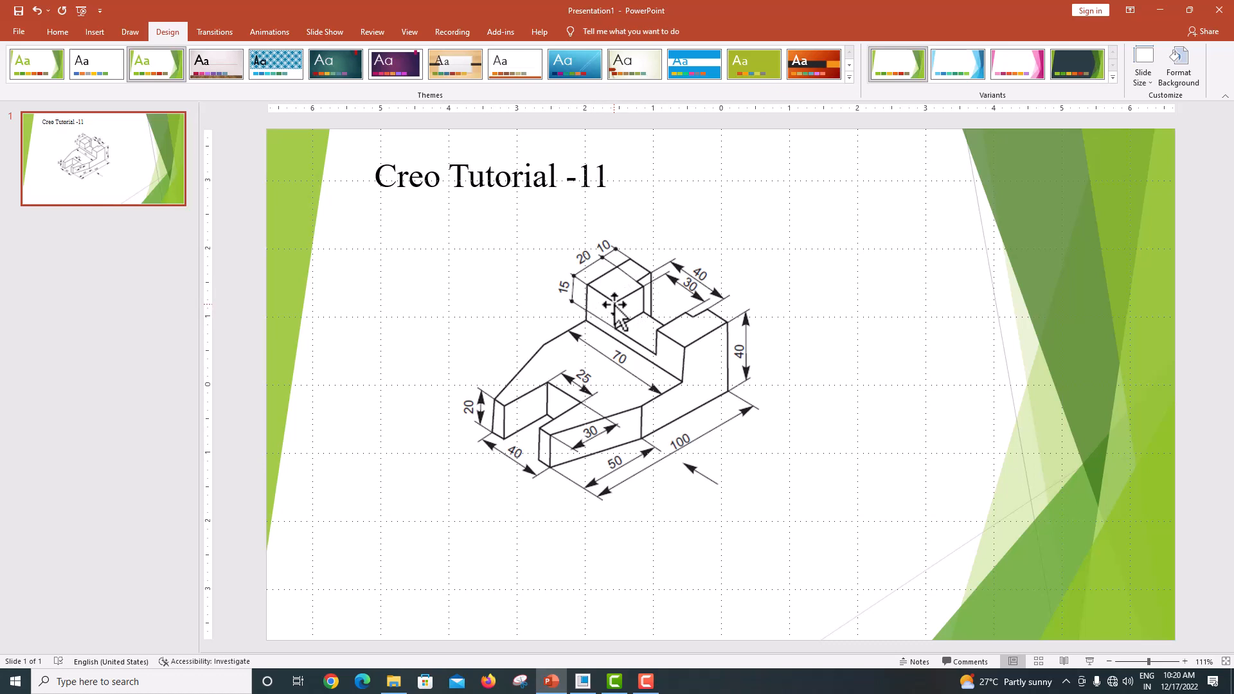
{"action": "left_click", "coordinate": [588, 682]}
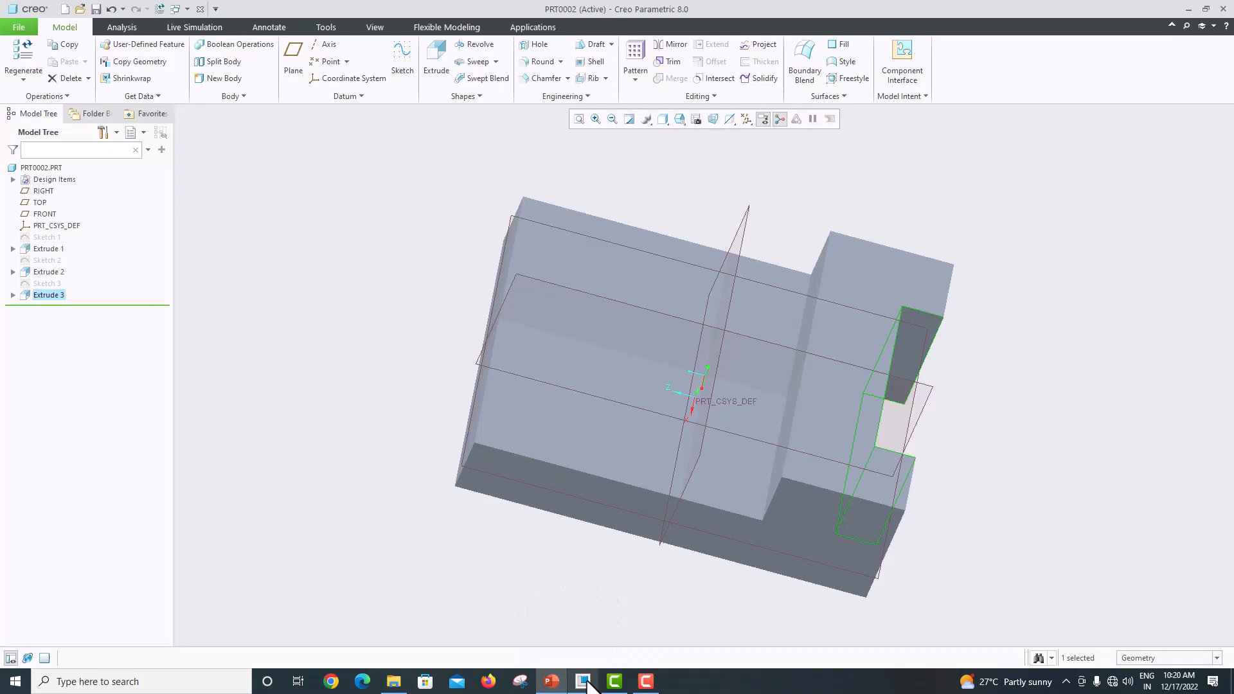
{"action": "left_click", "coordinate": [831, 337]}
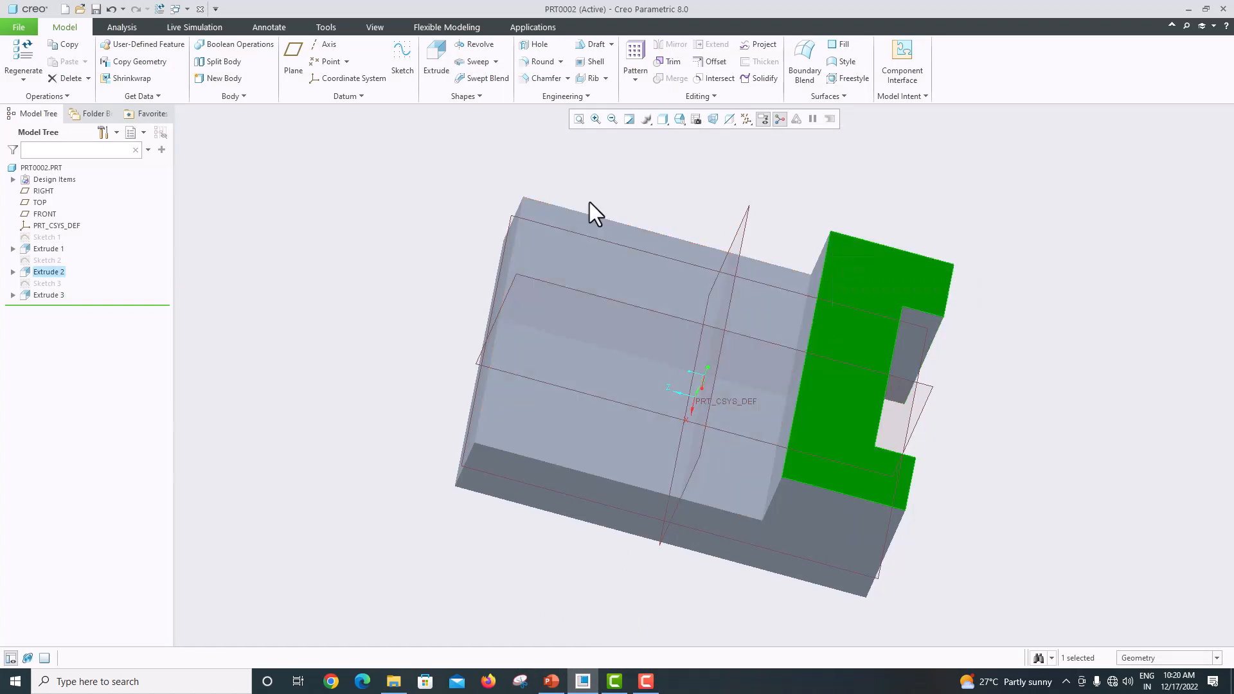
{"action": "left_click", "coordinate": [411, 62]}
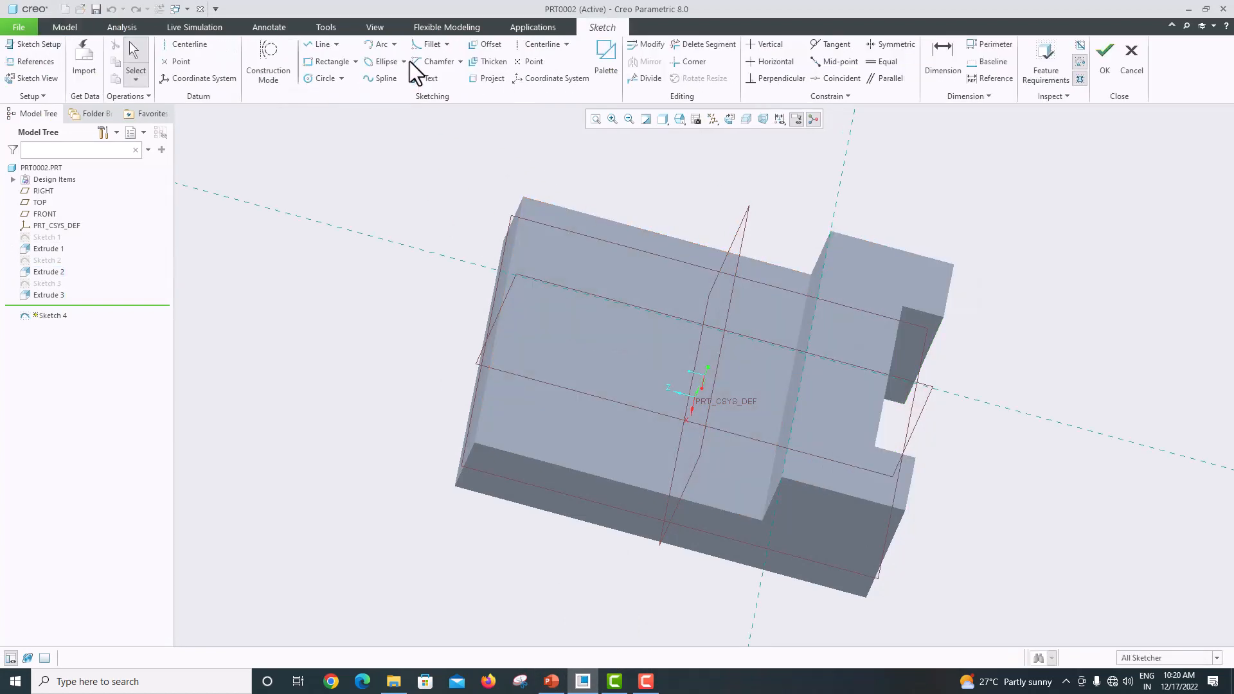
{"action": "left_click", "coordinate": [731, 123]}
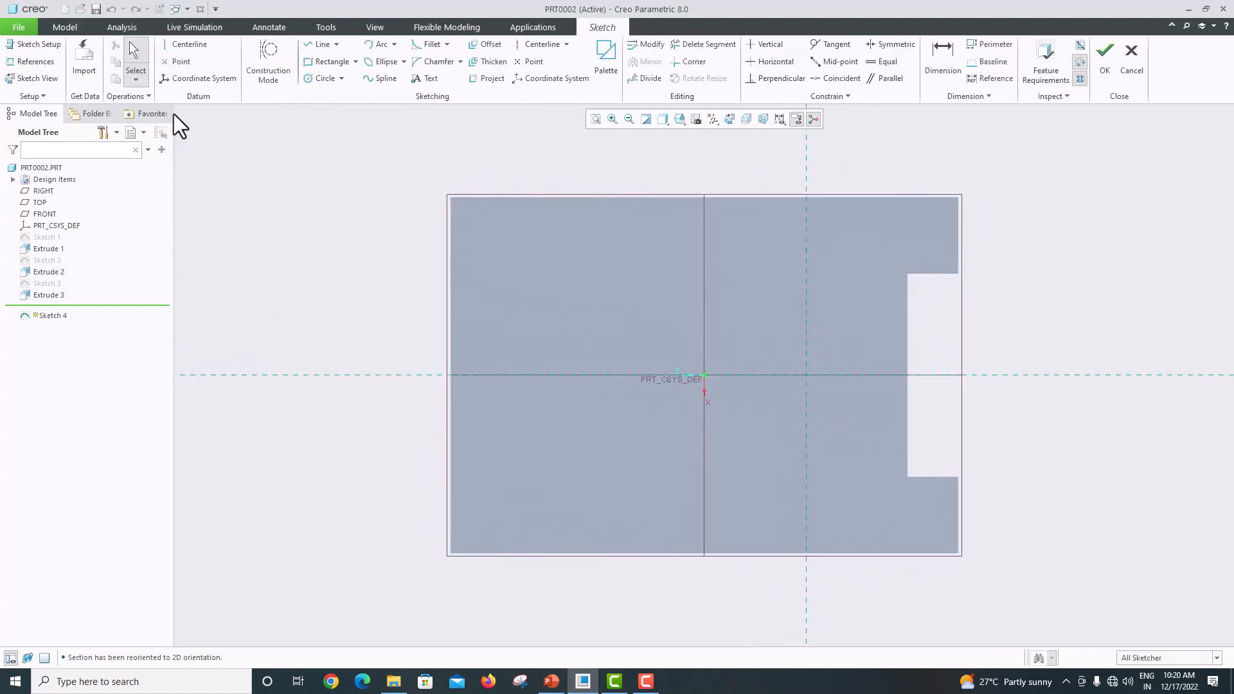
Add the notch's inner edge and both of its side edges as sketch references
{"action": "left_click", "coordinate": [33, 61]}
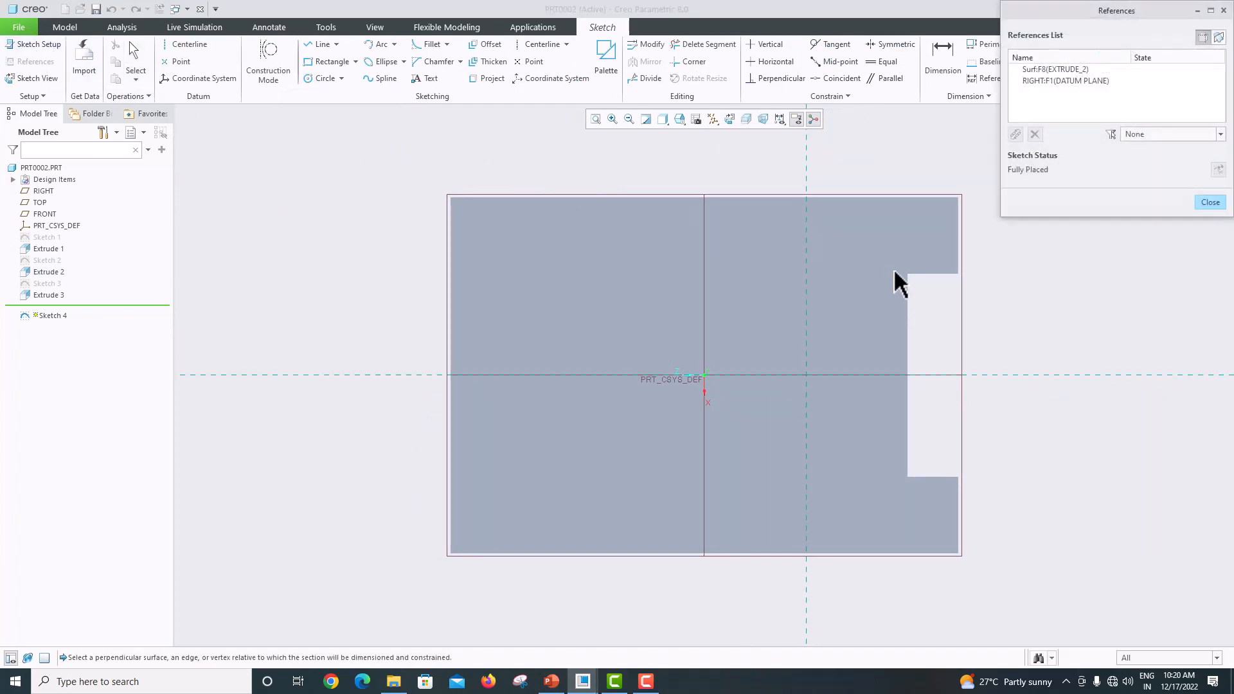
{"action": "left_click", "coordinate": [908, 284]}
{"action": "left_click", "coordinate": [923, 273]}
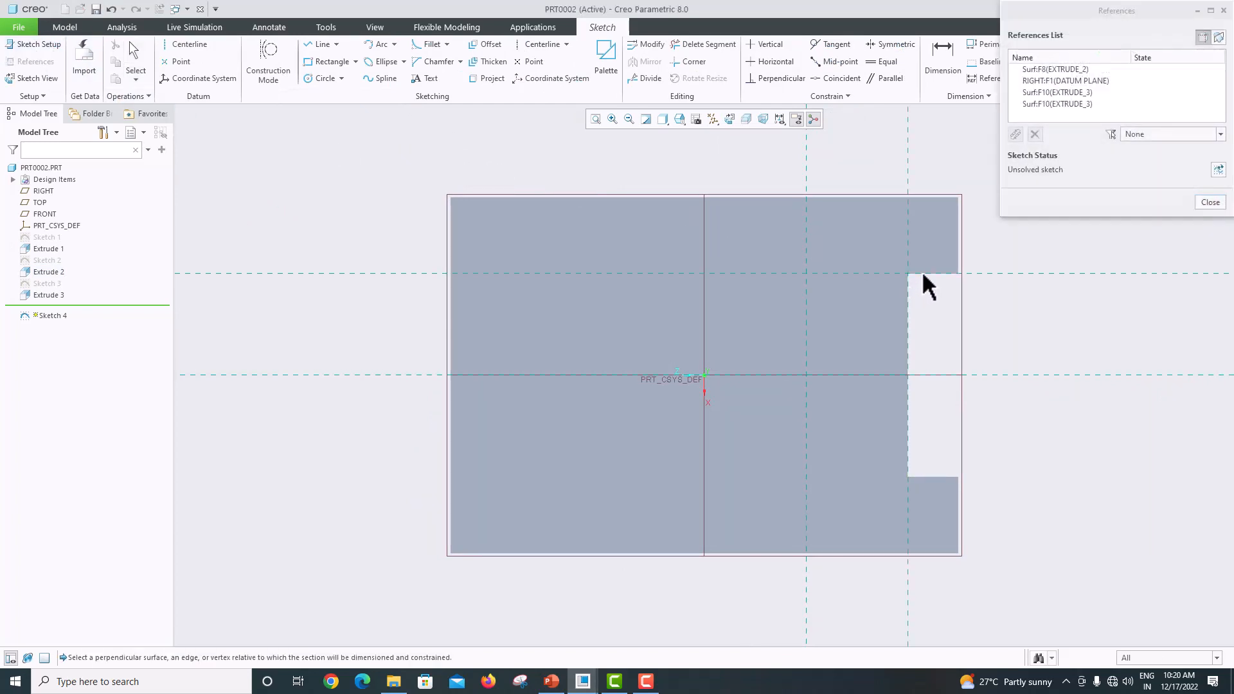
{"action": "left_click", "coordinate": [928, 477]}
{"action": "left_click", "coordinate": [1210, 202]}
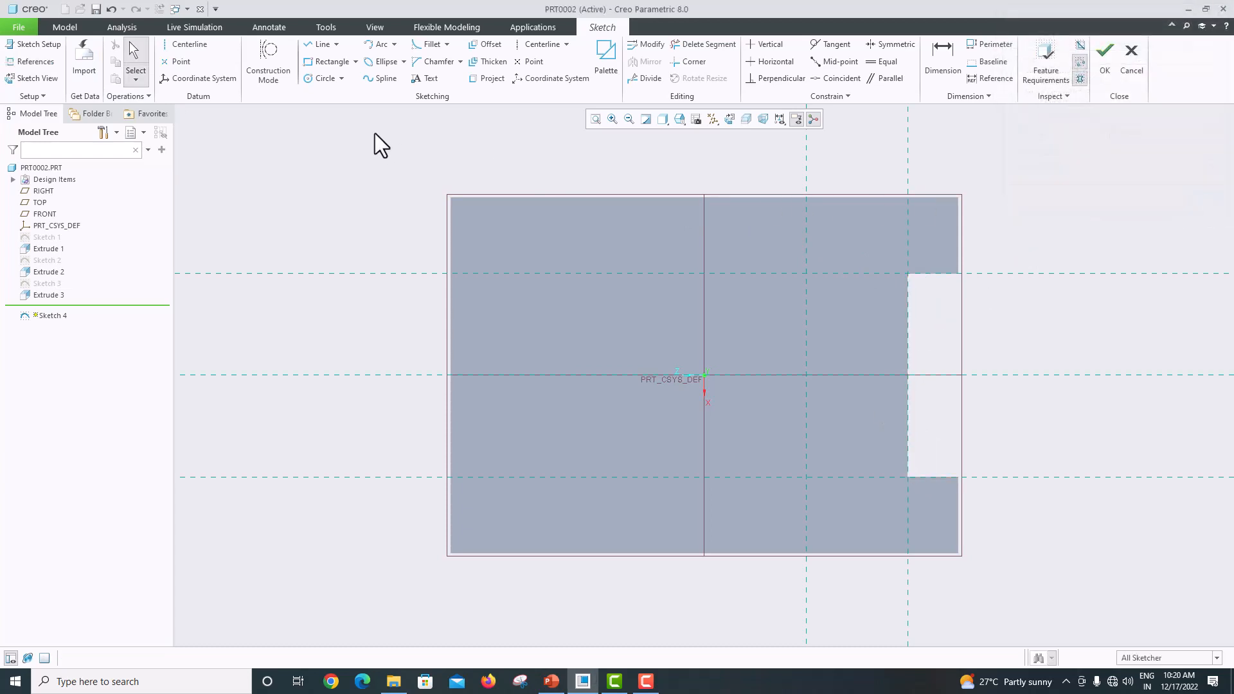
{"action": "left_click", "coordinate": [331, 61]}
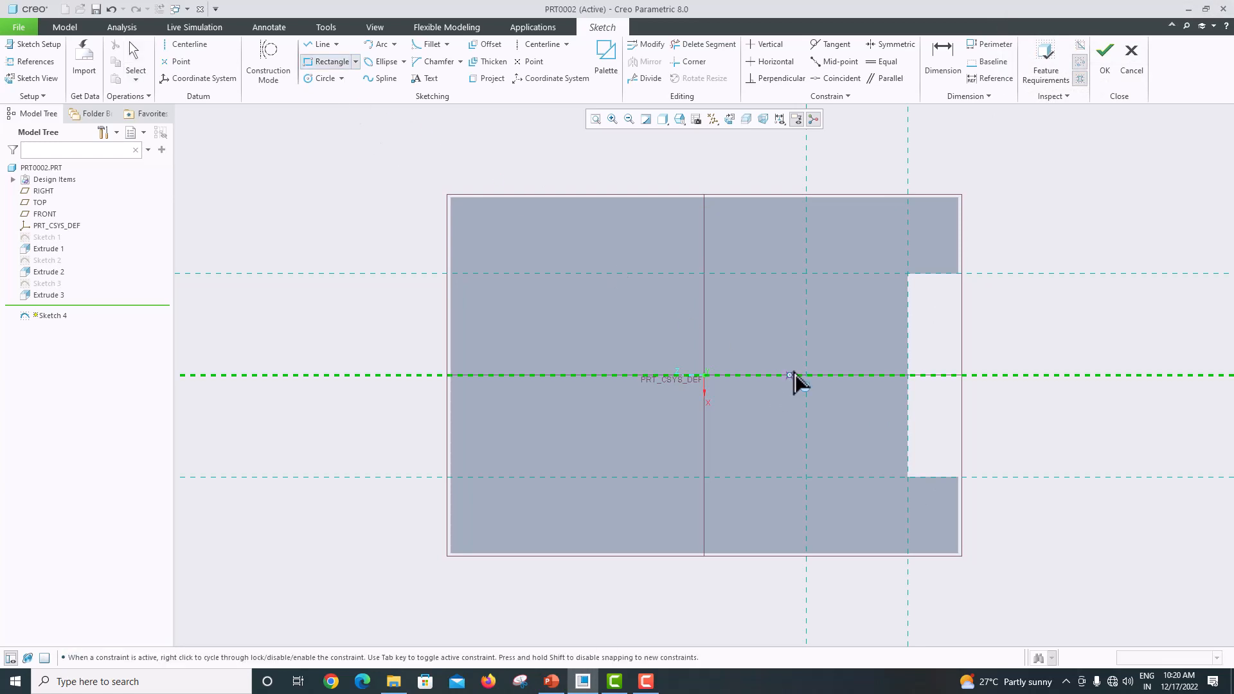
{"action": "left_click", "coordinate": [806, 300]}
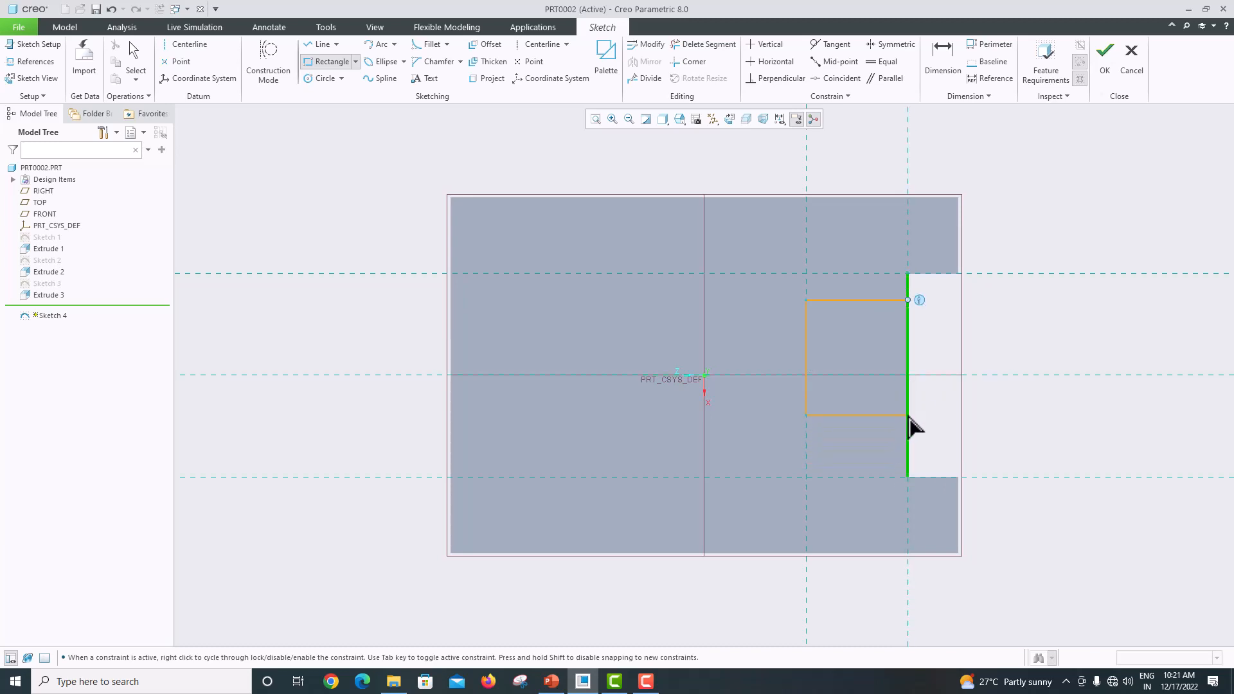
{"action": "middle_click", "coordinate": [912, 426]}
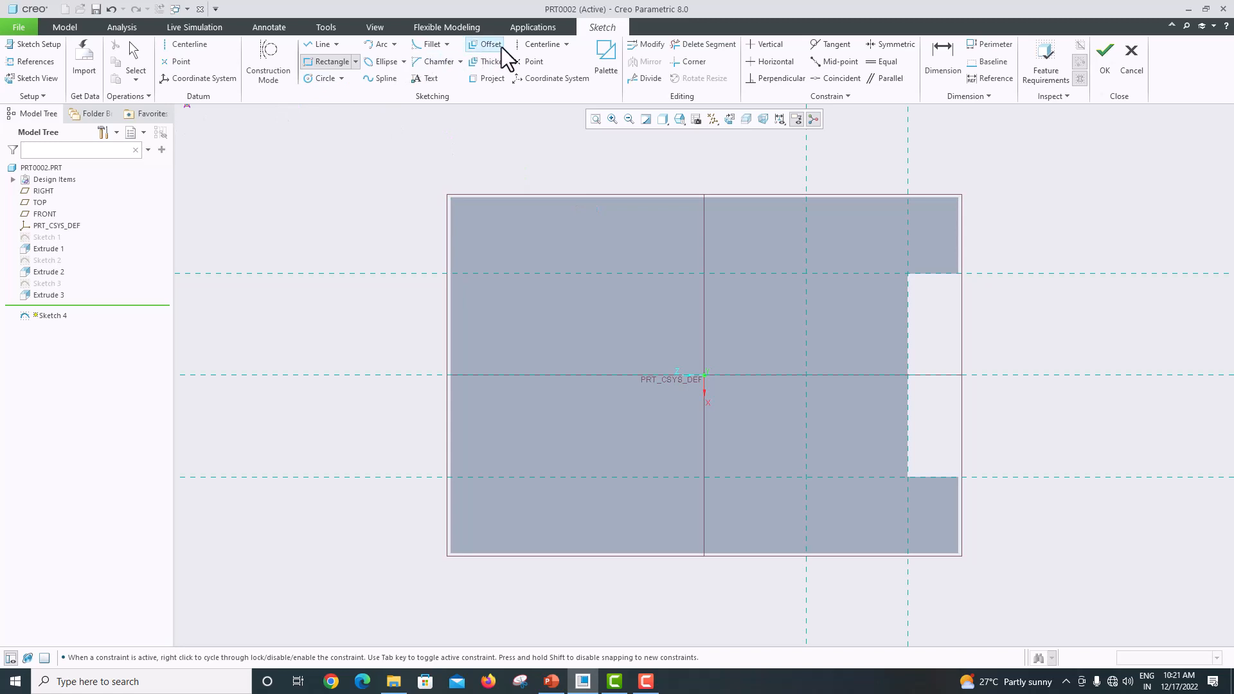
Sketch a horizontal centerline through the middle of the part
{"action": "left_click", "coordinate": [542, 44]}
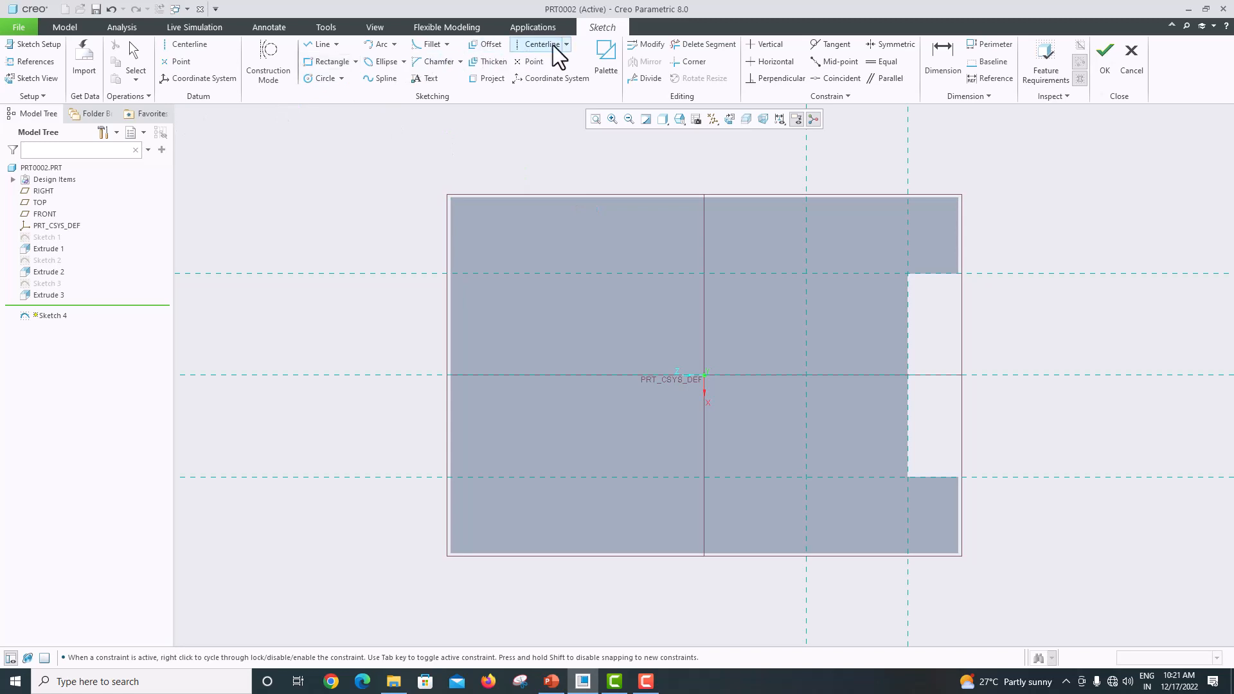
{"action": "left_click", "coordinate": [781, 376]}
{"action": "left_click", "coordinate": [770, 377]}
{"action": "middle_click", "coordinate": [762, 307]}
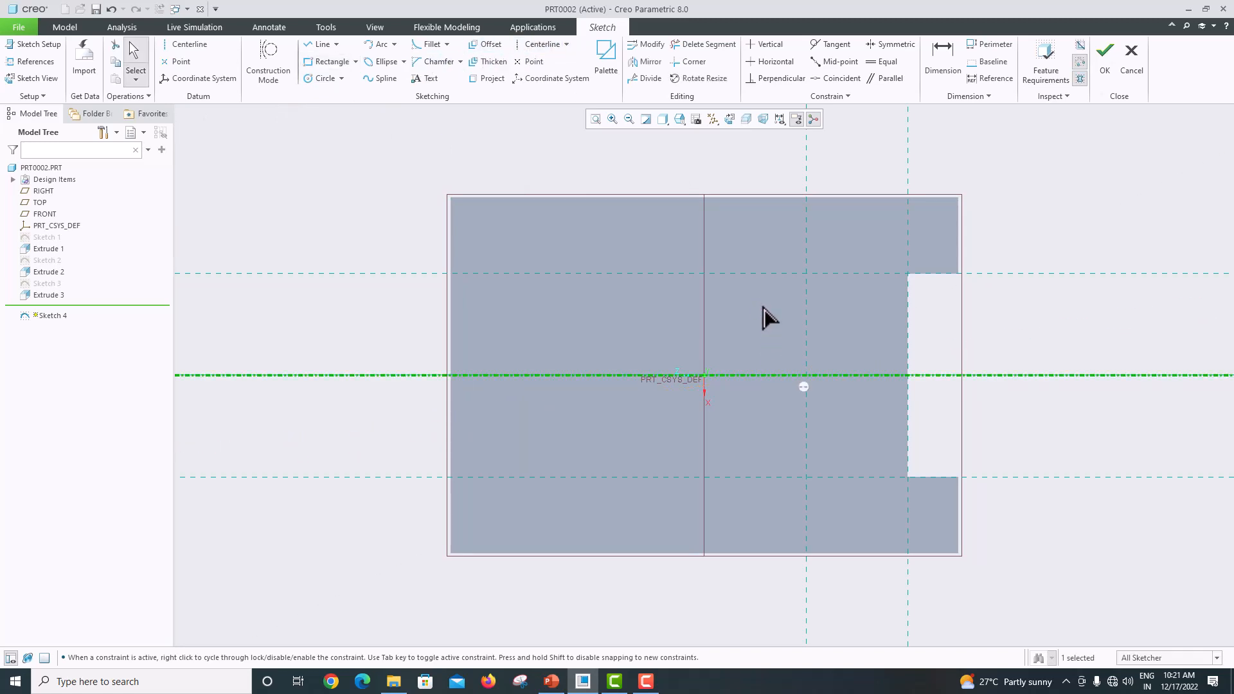
Sketch a rectangle about 26 mm wide from the raised block's inner edge to the notch's inner edge, symmetric about the centerline
{"action": "left_click", "coordinate": [322, 61]}
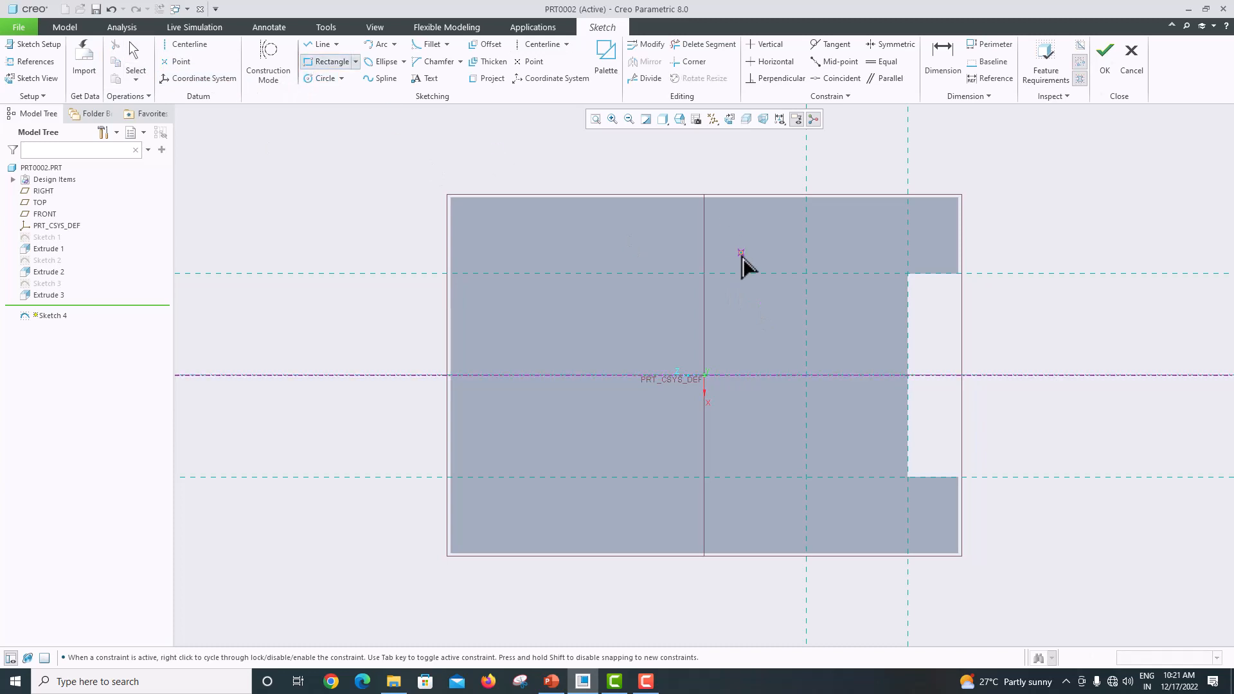
{"action": "left_click", "coordinate": [806, 310]}
{"action": "left_click", "coordinate": [918, 452]}
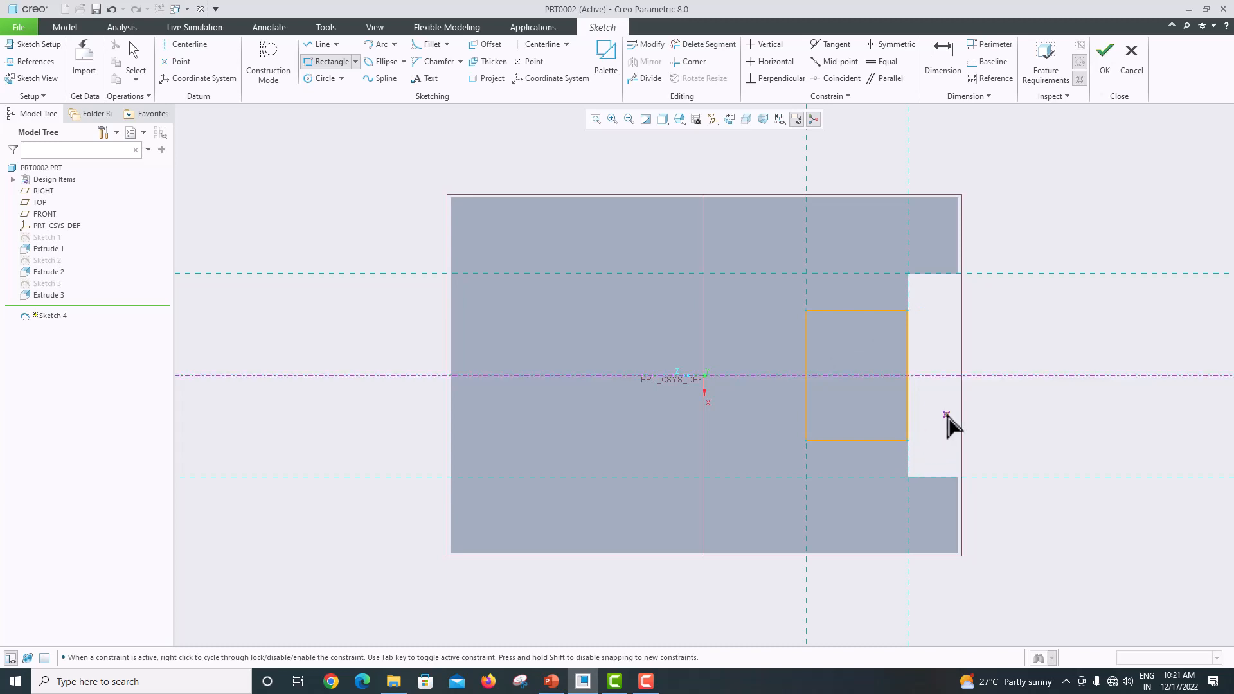
{"action": "middle_click", "coordinate": [948, 418]}
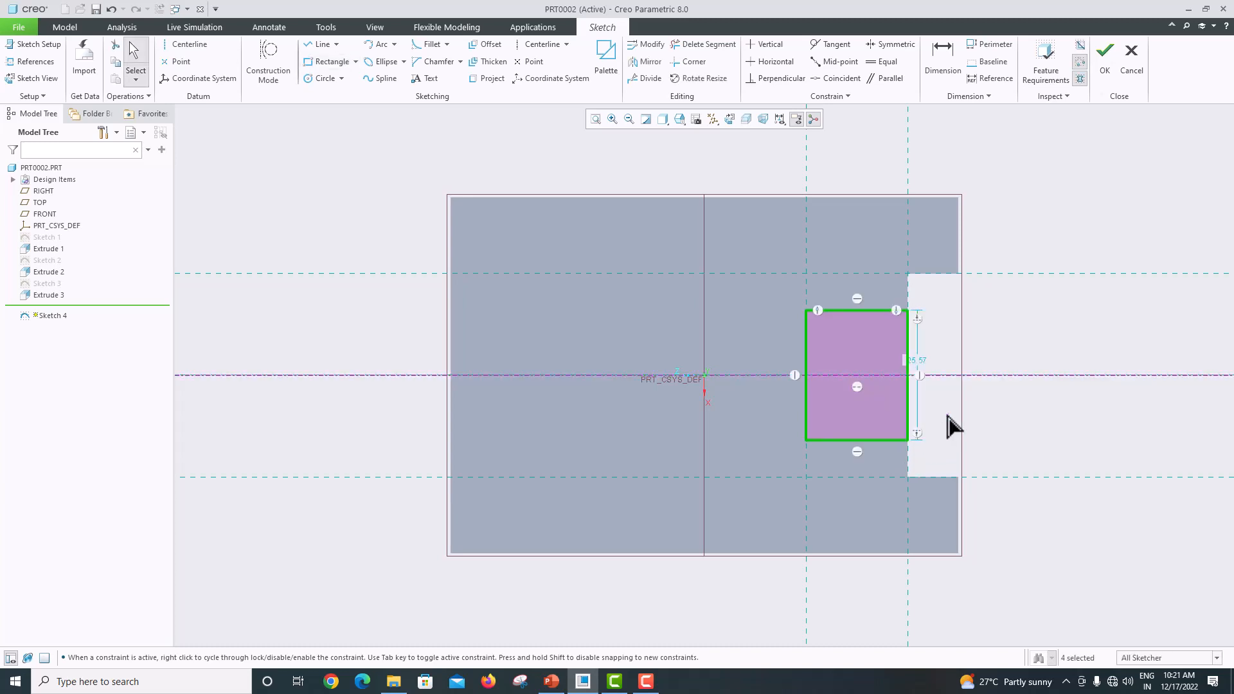
Set the rectangle's width across the centerline to 30 mm and finish the sketch
{"action": "double_click", "coordinate": [920, 362]}
{"action": "type", "text": "30"}
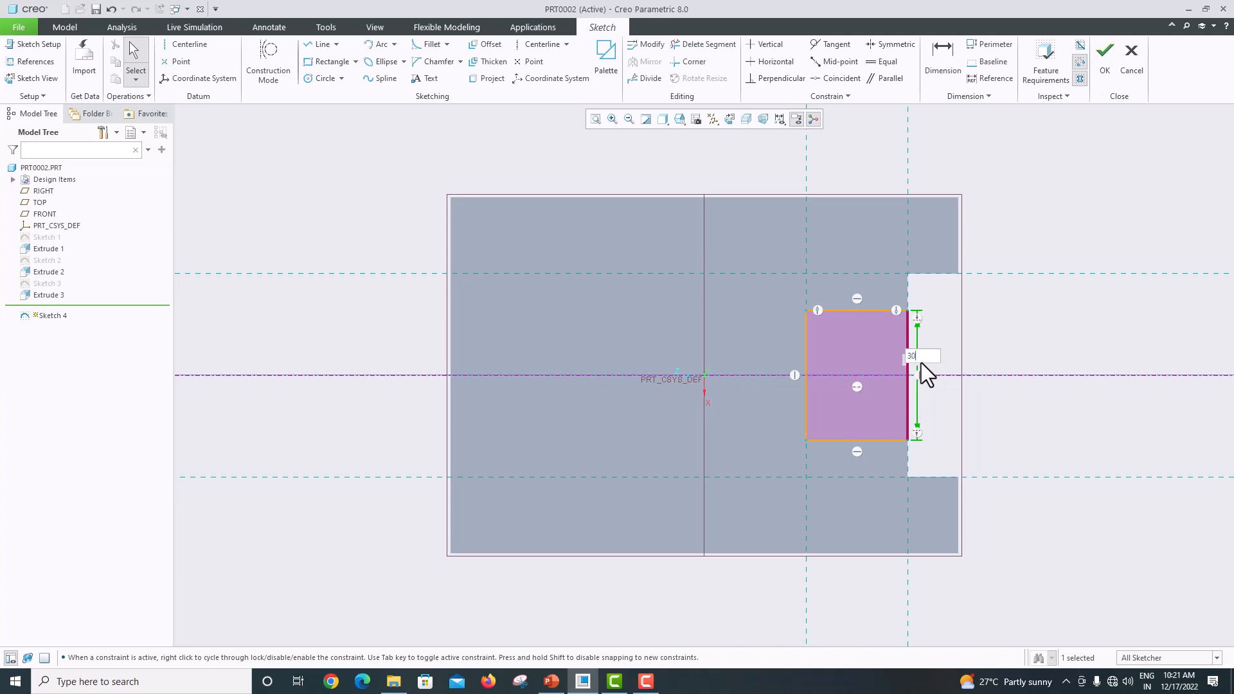
{"action": "key", "text": "Return"}
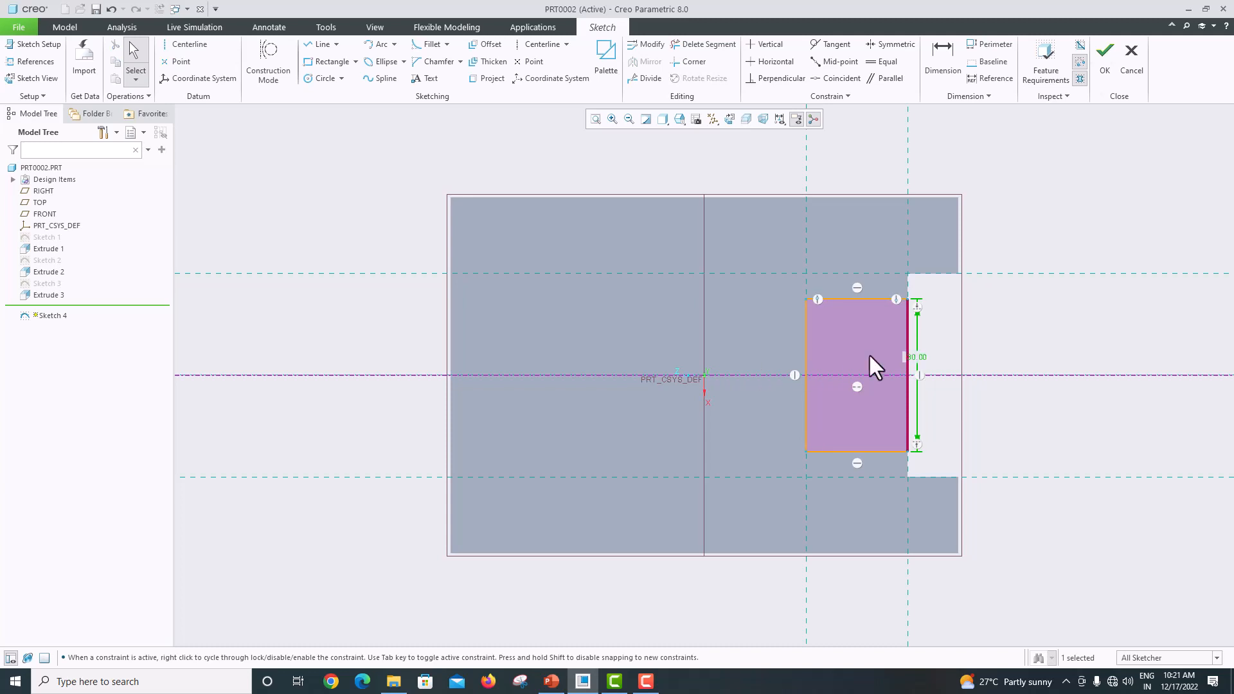
{"action": "left_click", "coordinate": [1103, 68]}
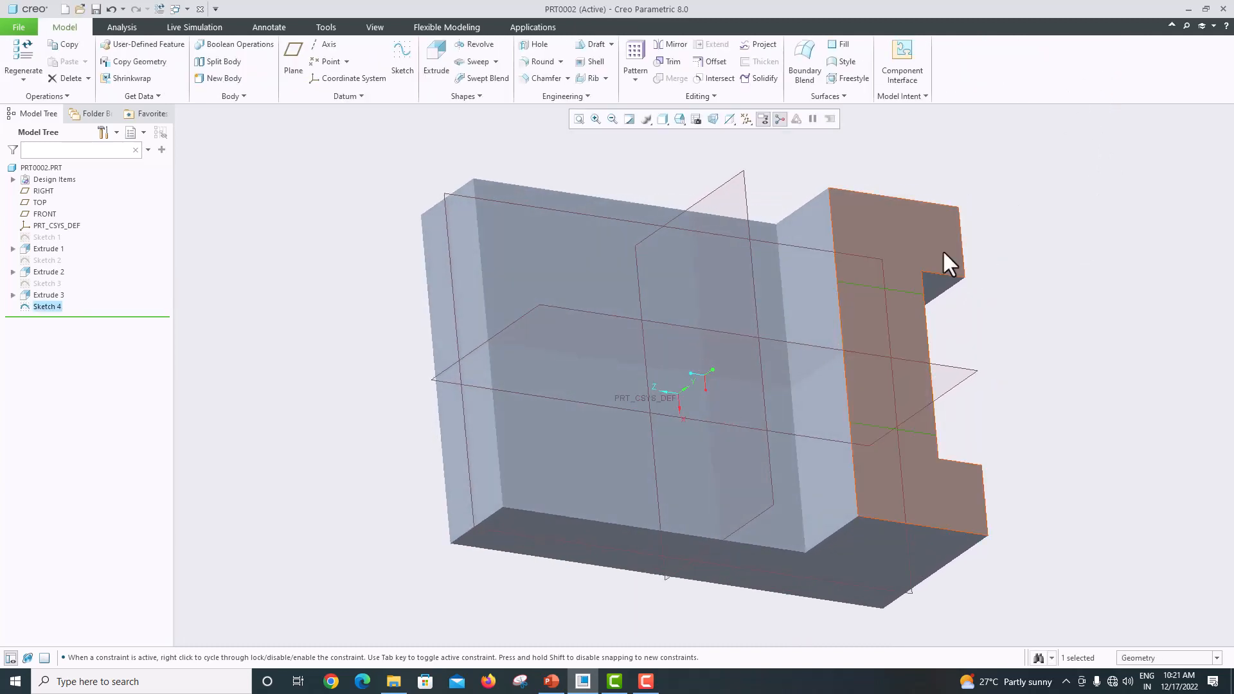
Extrude the 30 mm wide rectangle as a cut 15 mm deep into the raised block
{"action": "left_click", "coordinate": [435, 58]}
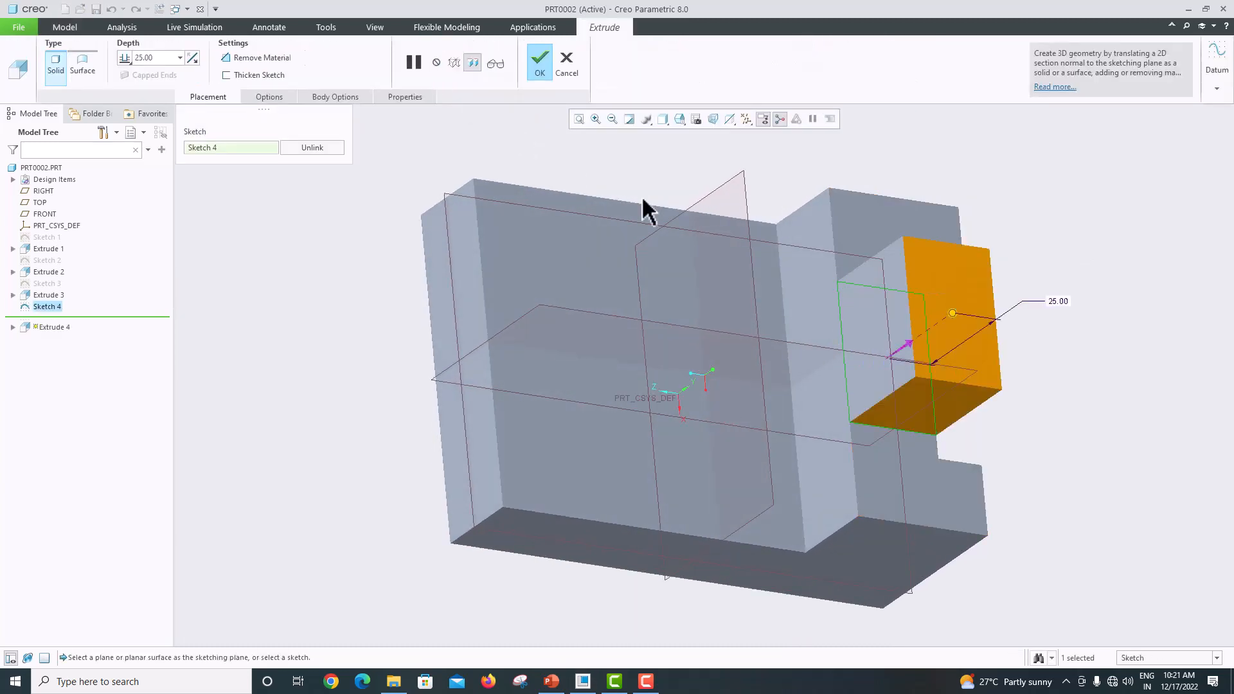
{"action": "left_click", "coordinate": [901, 346]}
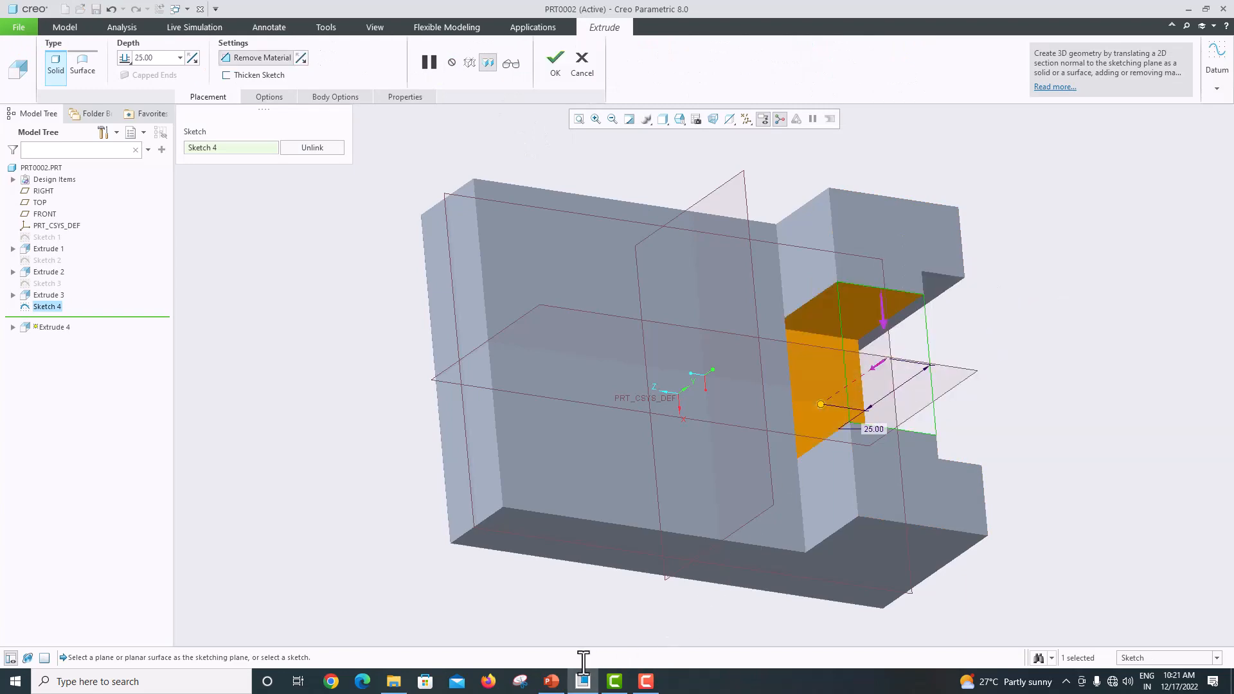
{"action": "left_click", "coordinate": [551, 681]}
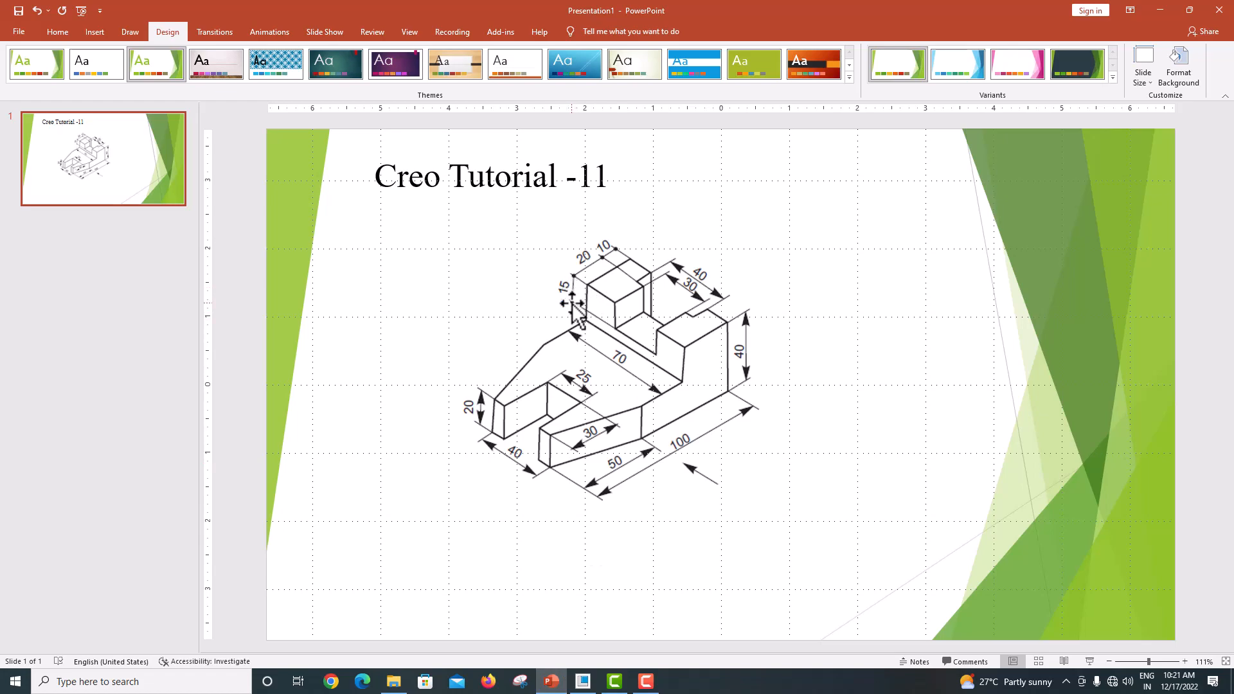
{"action": "left_click", "coordinate": [585, 682]}
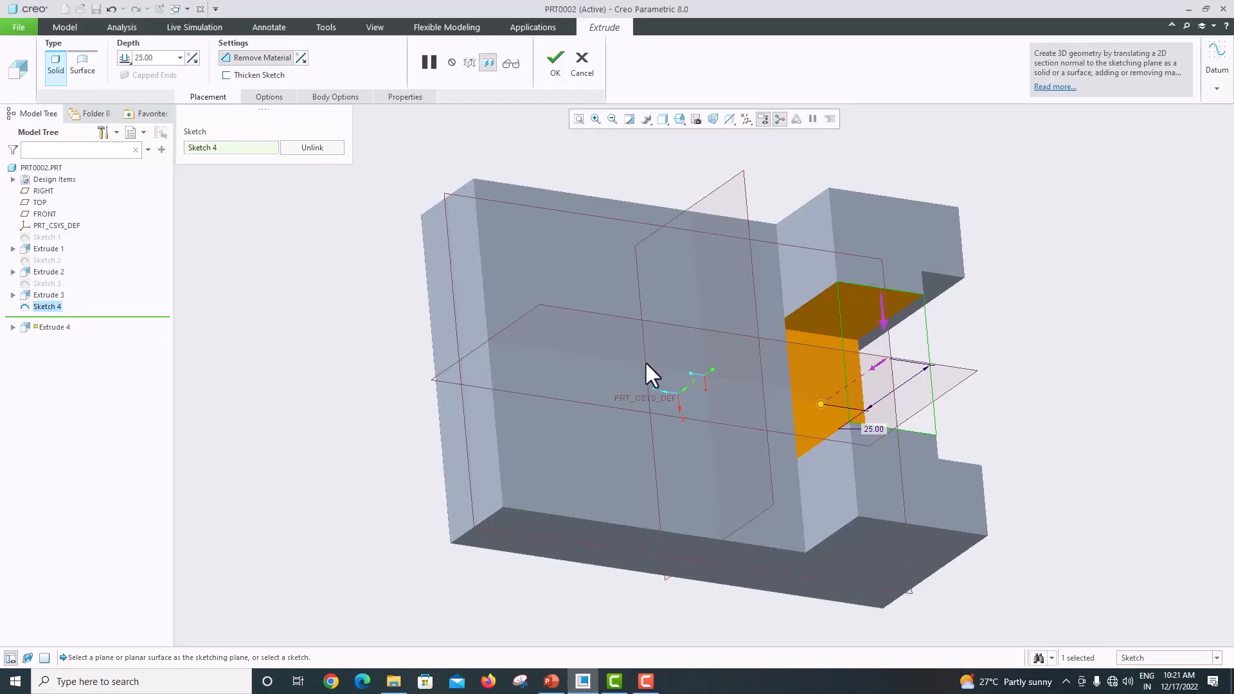
{"action": "type", "text": "15"}
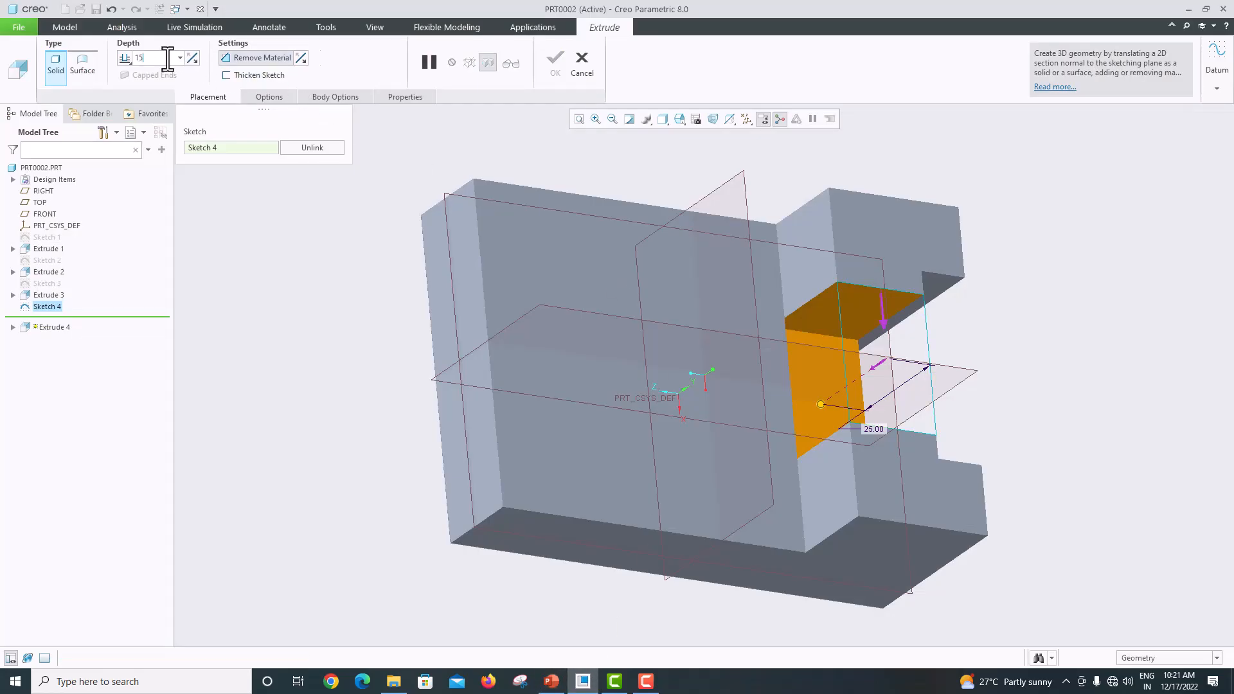
{"action": "key", "text": "Return"}
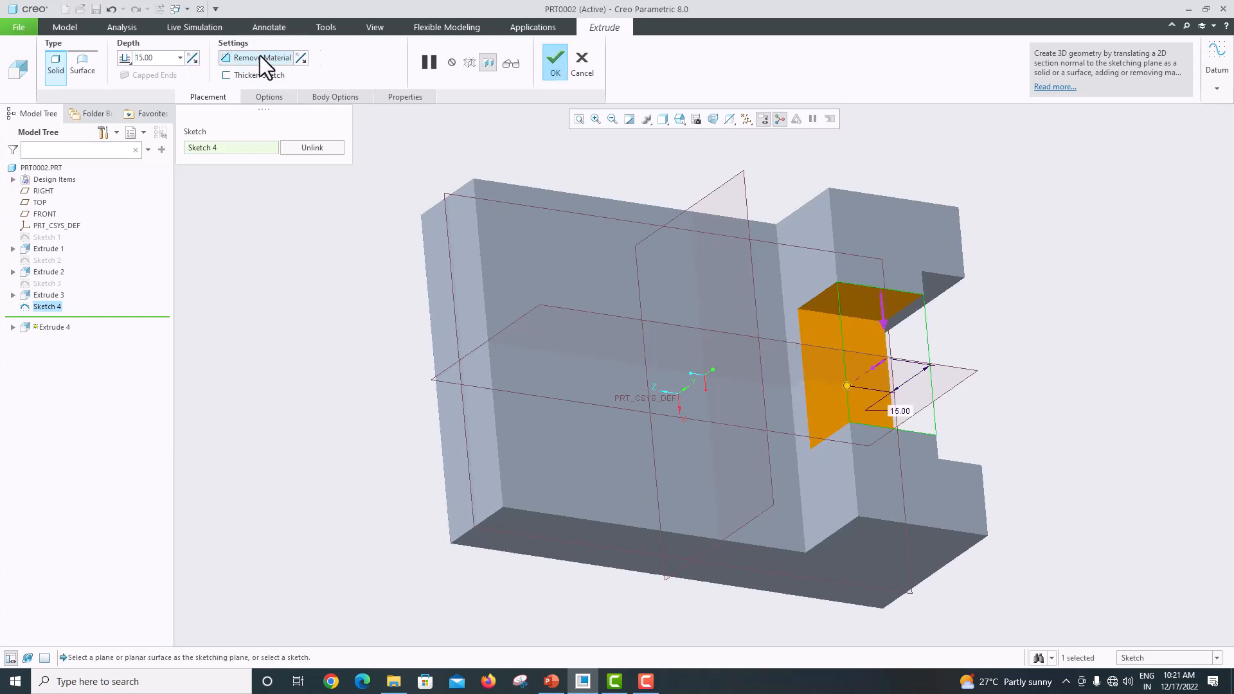
{"action": "left_click", "coordinate": [554, 61]}
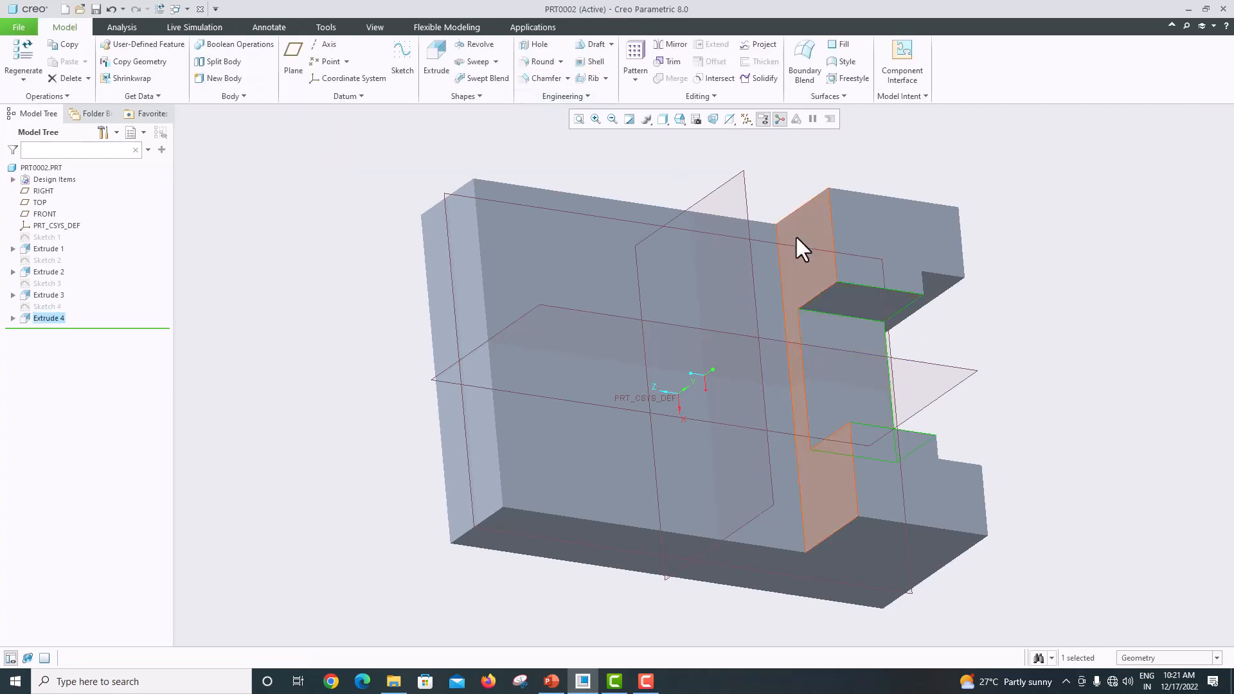
{"action": "mouse_move", "coordinate": [799, 248]}
{"action": "middle_mouse_down"}
{"action": "mouse_move", "coordinate": [763, 283]}
{"action": "mouse_move", "coordinate": [749, 230]}
{"action": "mouse_move", "coordinate": [764, 233]}
{"action": "middle_mouse_up"}
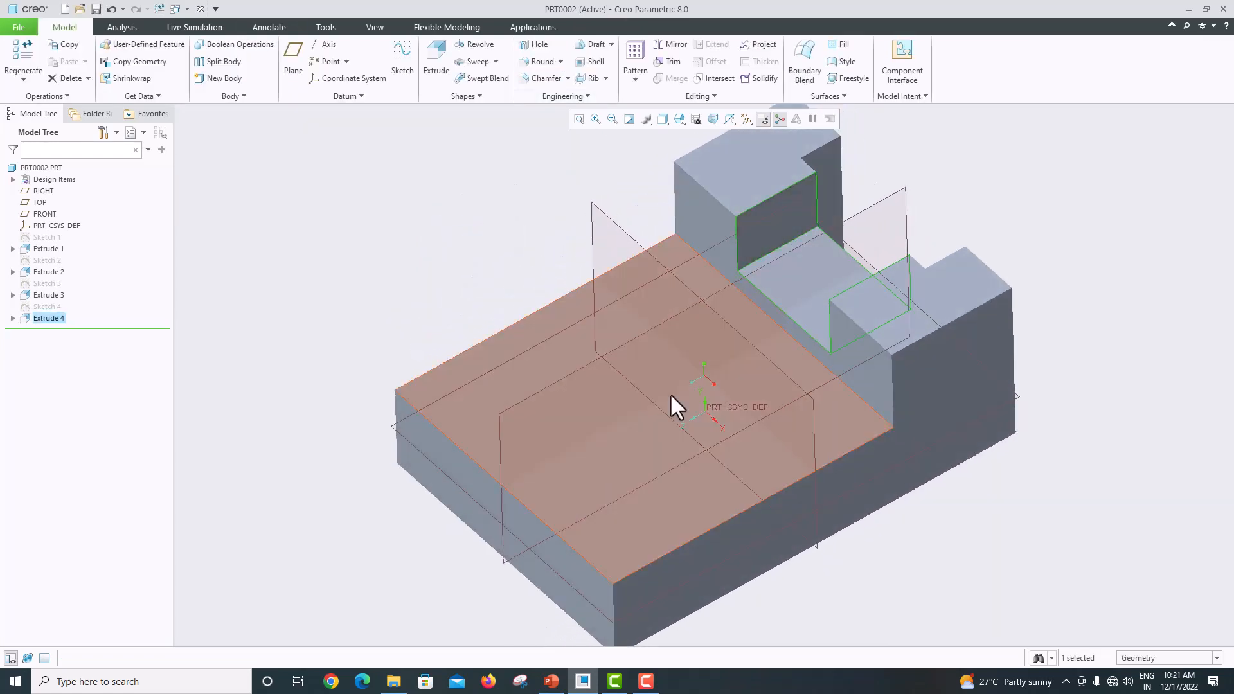
Start a sketch on the base's upper face, facing the sketch plane, and add a horizontal centerline through the middle of the part
{"action": "left_click", "coordinate": [552, 681]}
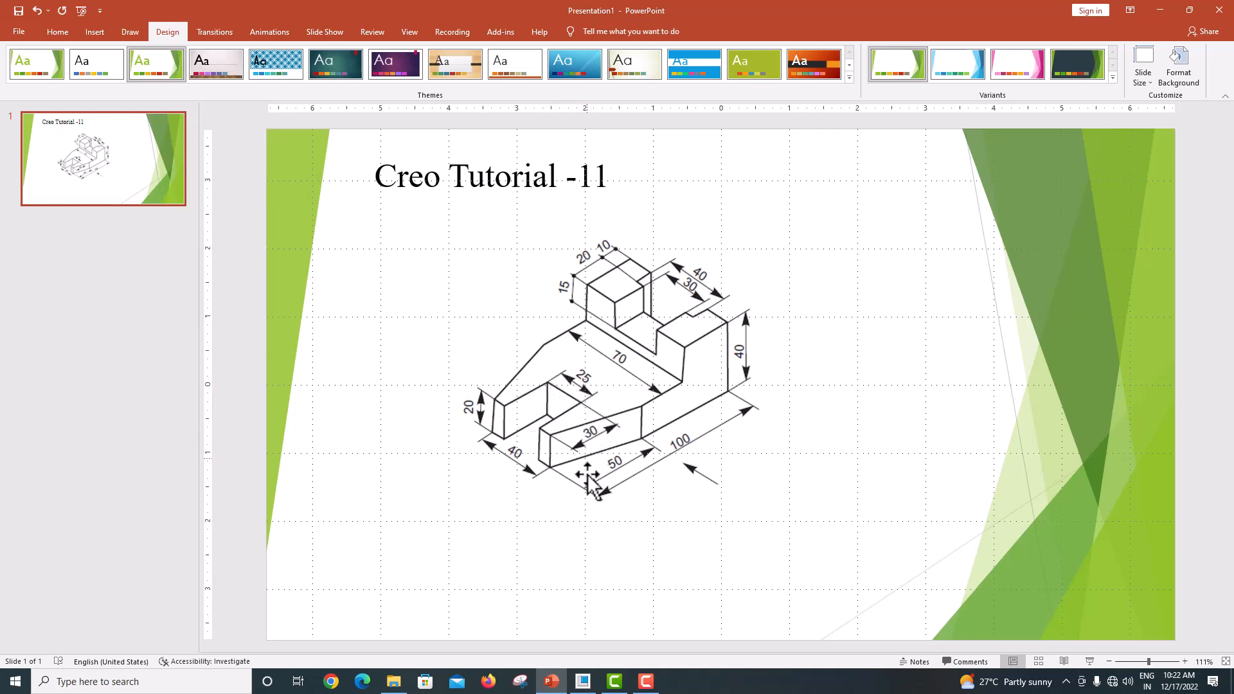
{"action": "left_click", "coordinate": [582, 680]}
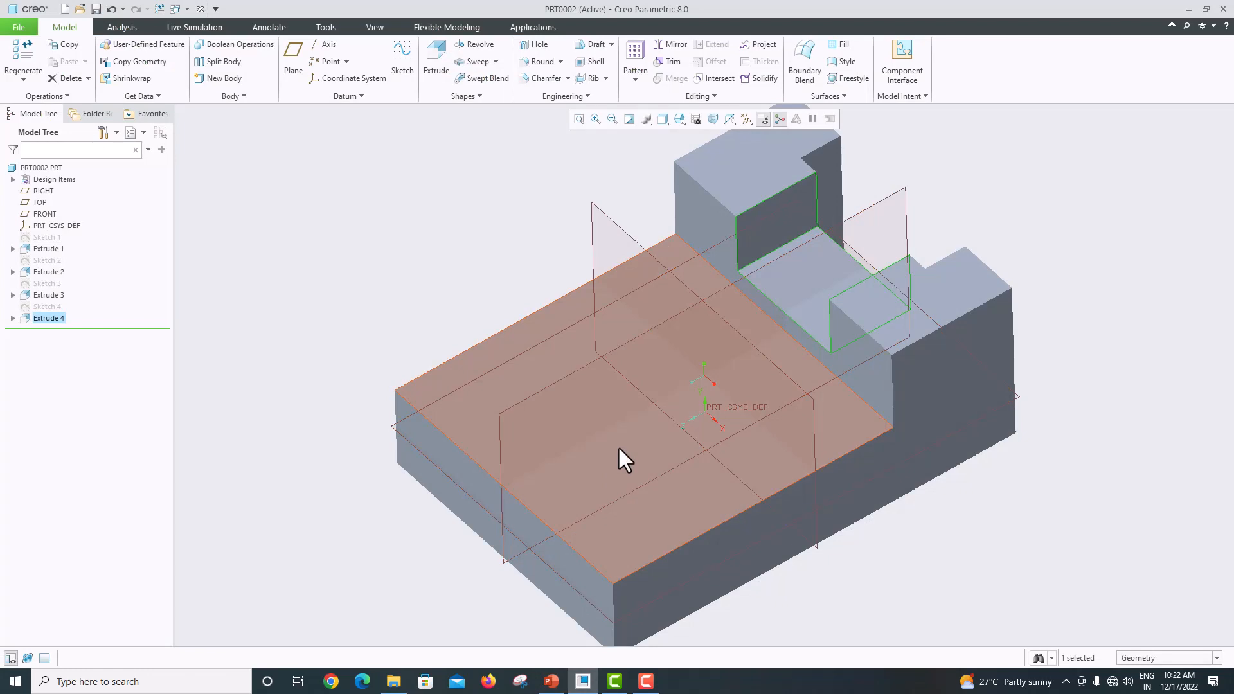
{"action": "left_click", "coordinate": [618, 446]}
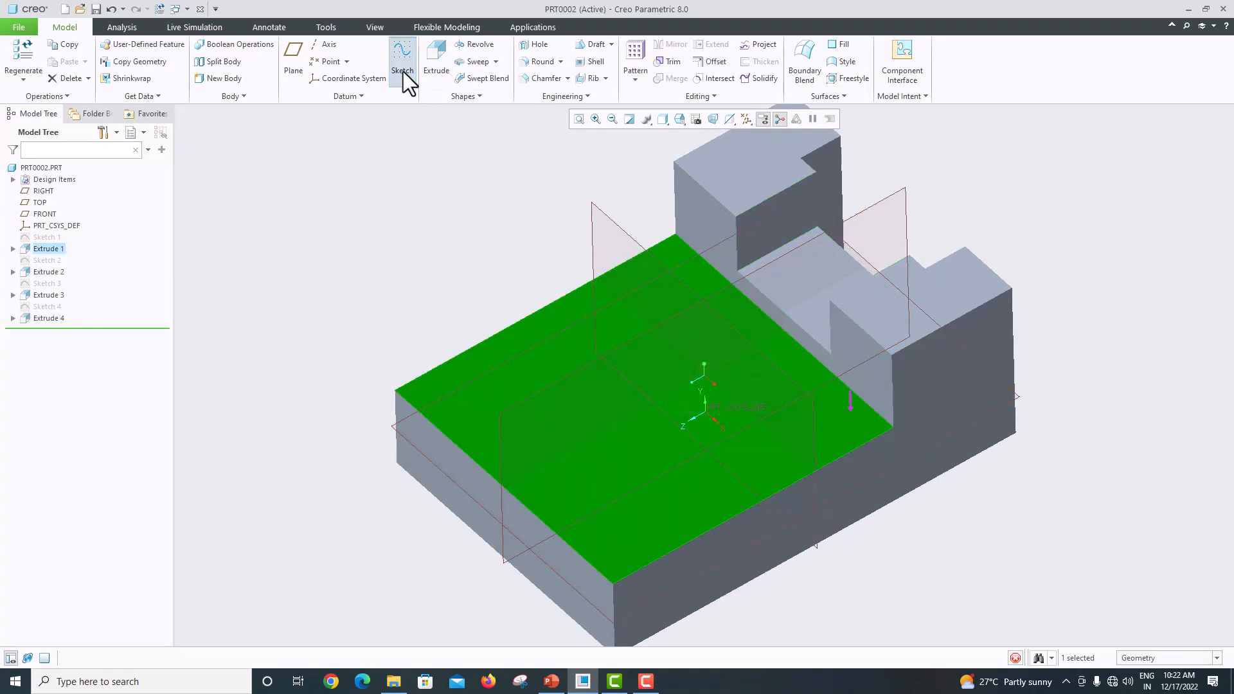
{"action": "left_click", "coordinate": [403, 71]}
{"action": "left_click", "coordinate": [729, 119]}
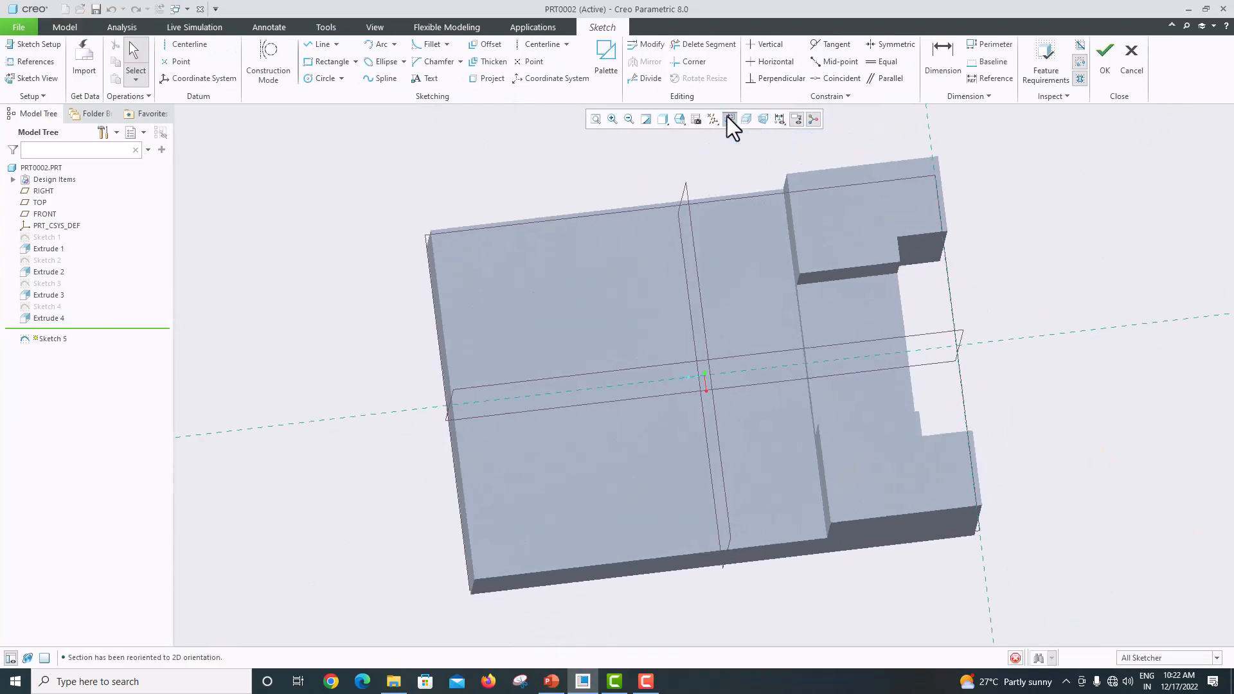
{"action": "left_click", "coordinate": [542, 44]}
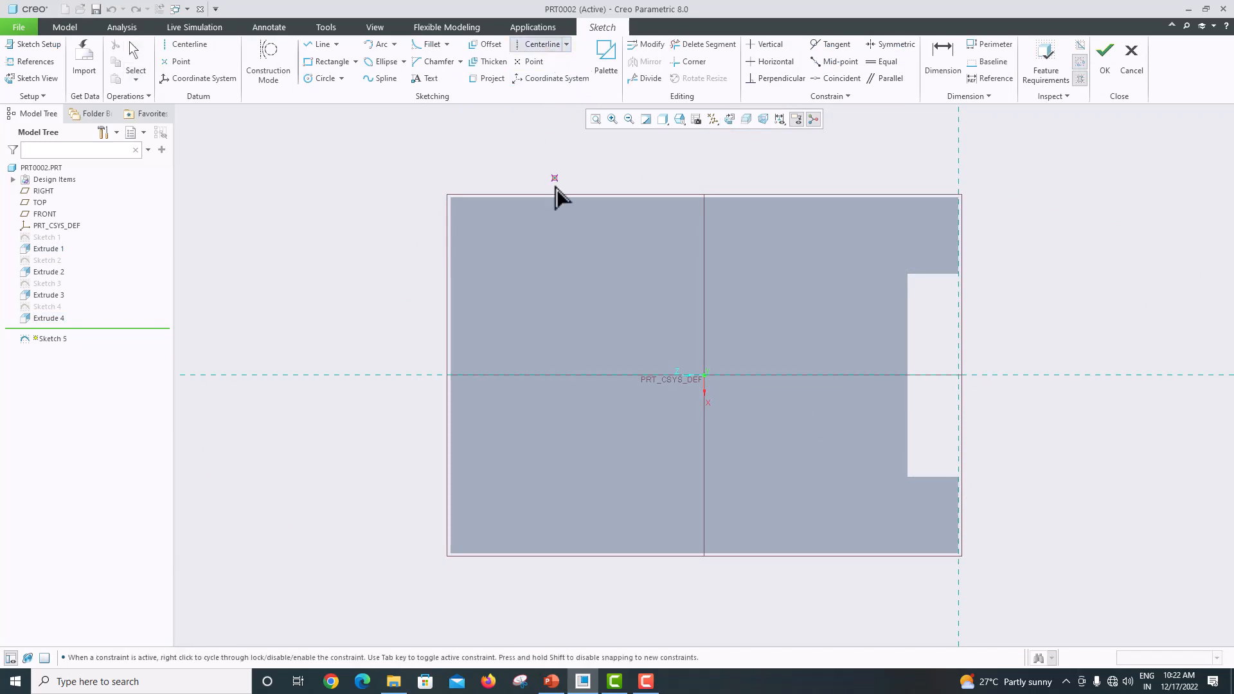
{"action": "left_click", "coordinate": [540, 375]}
{"action": "left_click", "coordinate": [524, 376]}
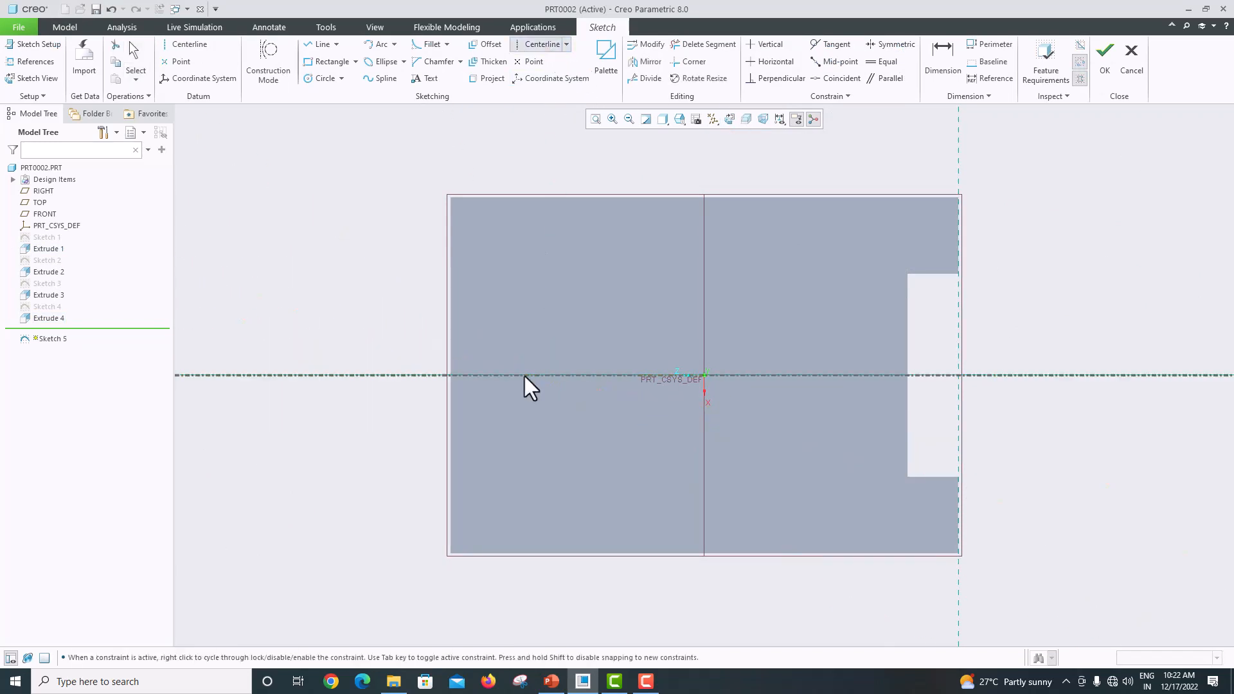
{"action": "middle_click", "coordinate": [533, 318]}
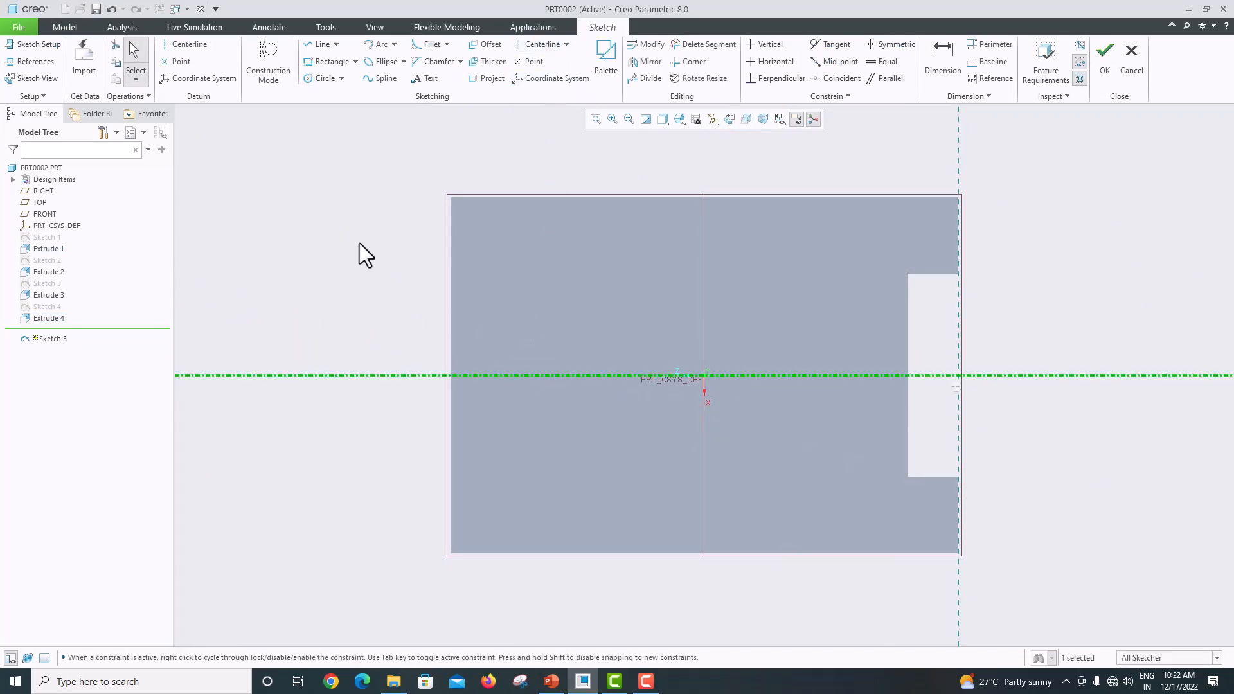
Add the base's front edge, both long side edges and the FRONT datum plane as sketch references
{"action": "left_click", "coordinate": [28, 61]}
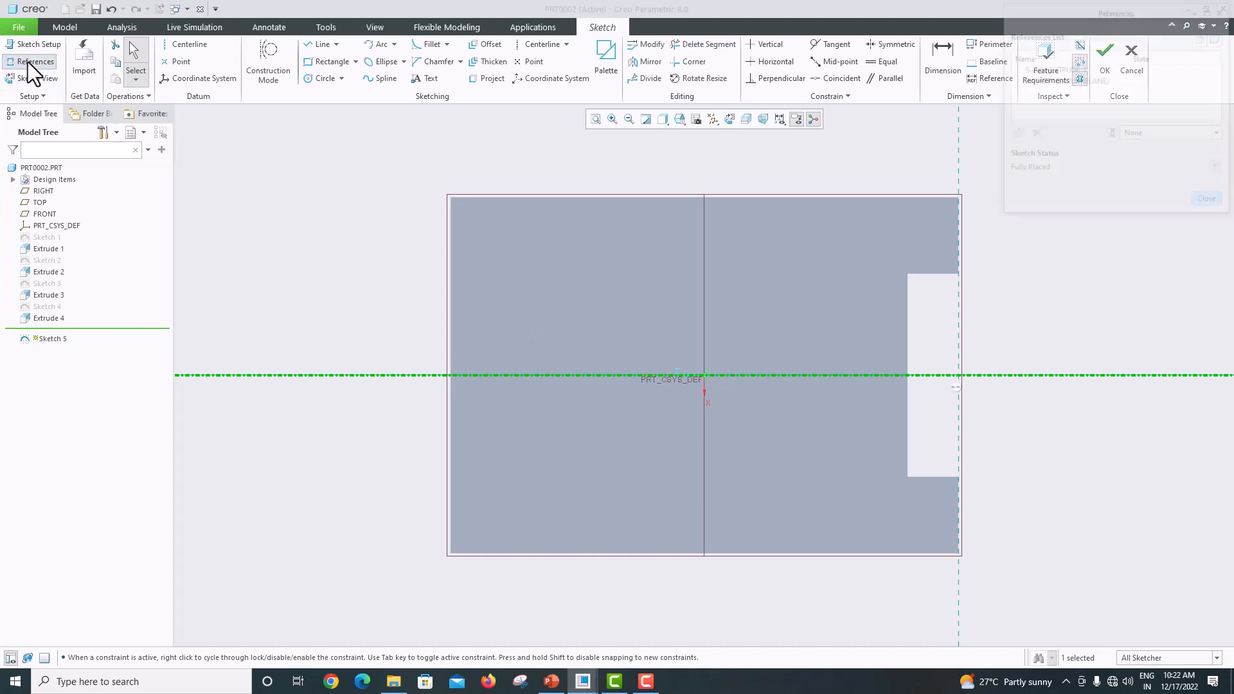
{"action": "left_click", "coordinate": [520, 196]}
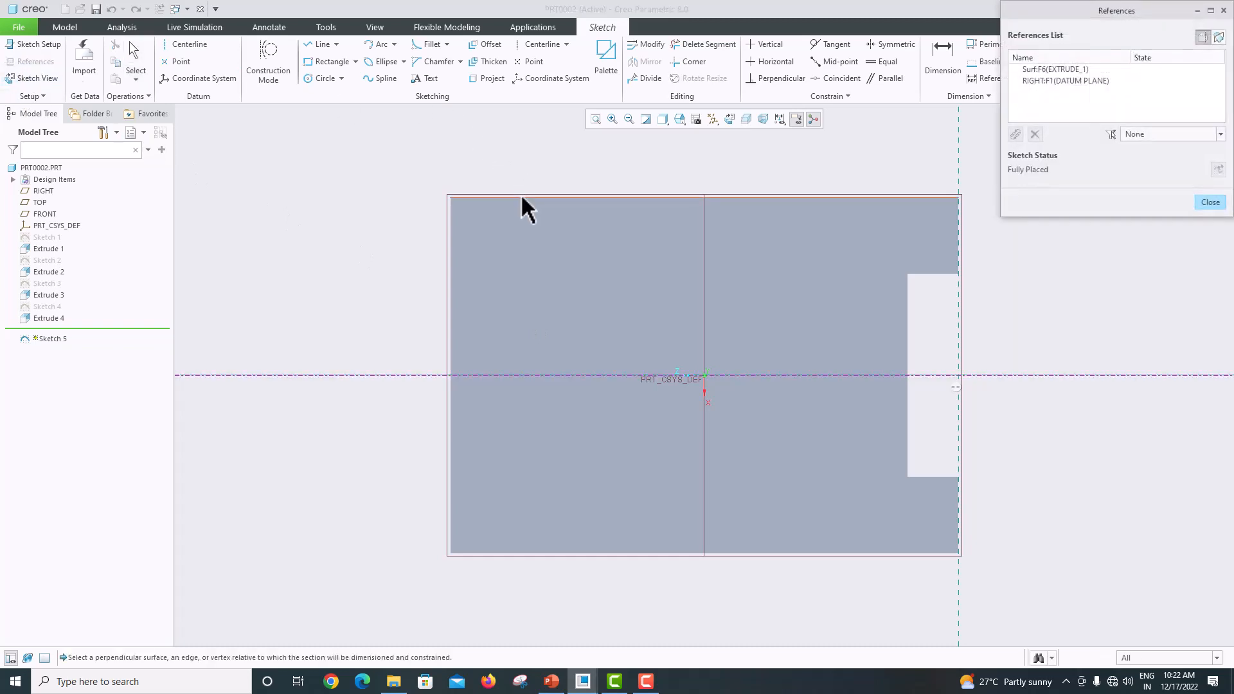
{"action": "left_click", "coordinate": [452, 247]}
{"action": "left_click", "coordinate": [706, 328]}
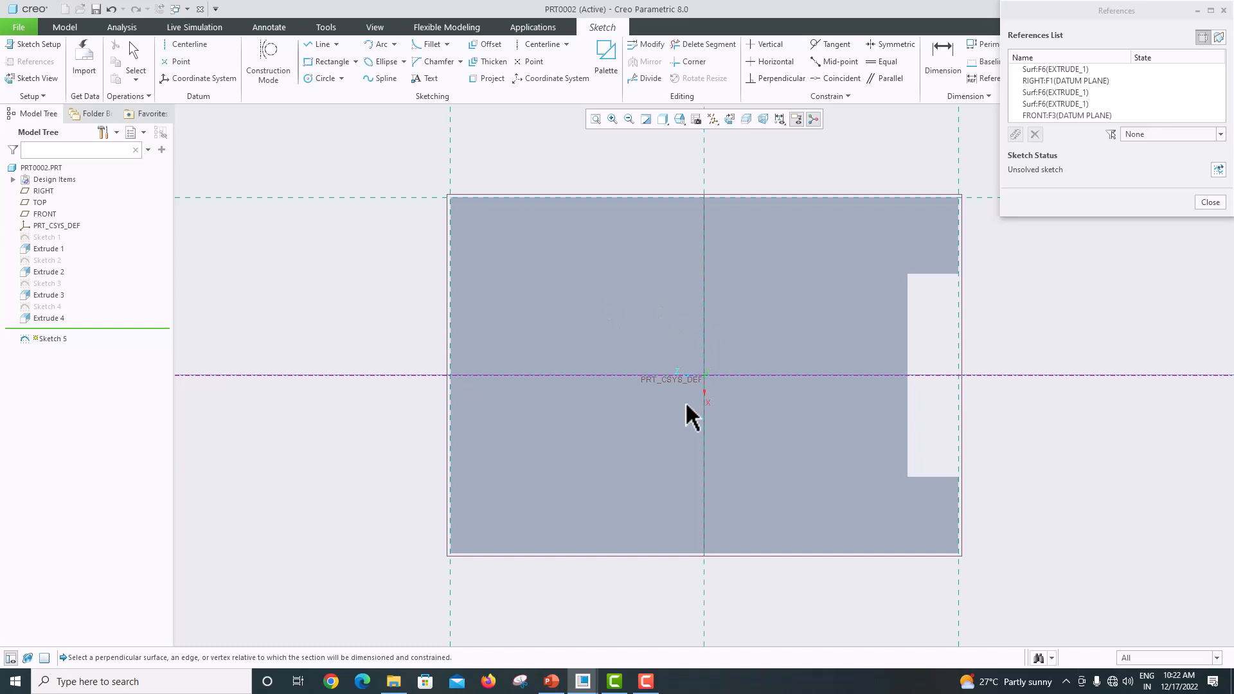
{"action": "left_click", "coordinate": [614, 554]}
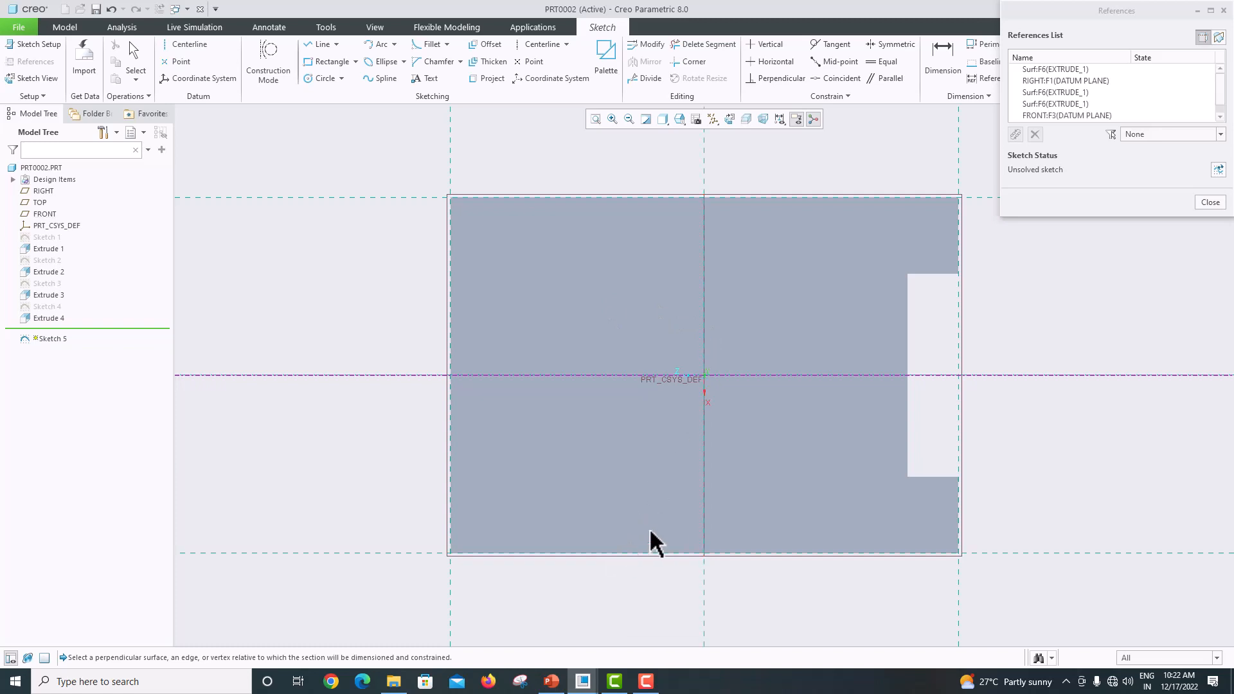
{"action": "left_click", "coordinate": [1210, 202]}
Sketch a rectangle about 33 mm long and 20 mm wide inward from the base's front edge, symmetric about the centerline
{"action": "left_click", "coordinate": [310, 67]}
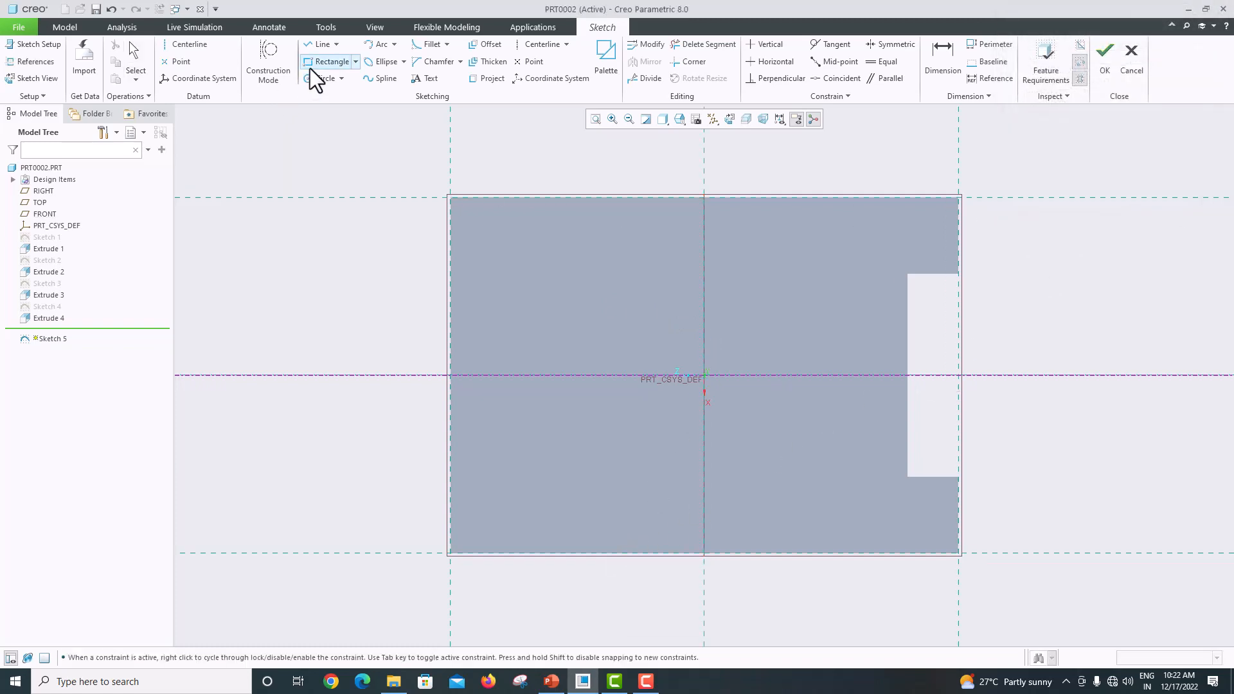
{"action": "left_click", "coordinate": [451, 326]}
{"action": "left_click", "coordinate": [617, 426]}
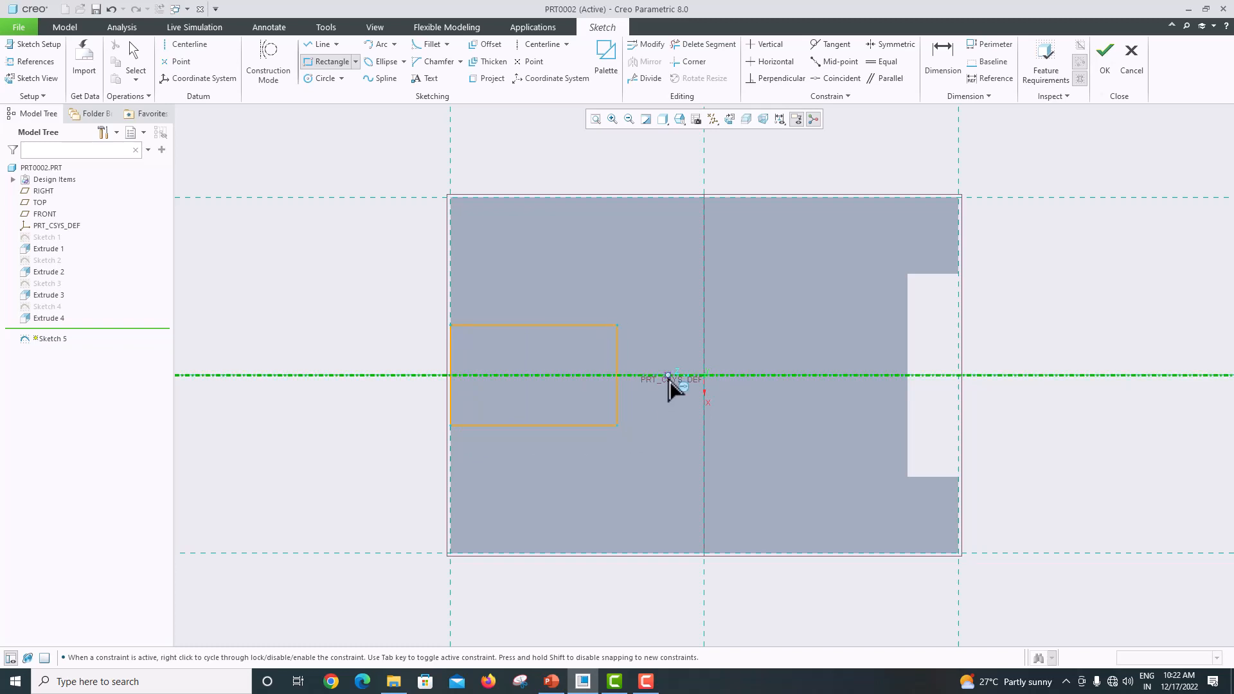
{"action": "middle_click", "coordinate": [661, 319]}
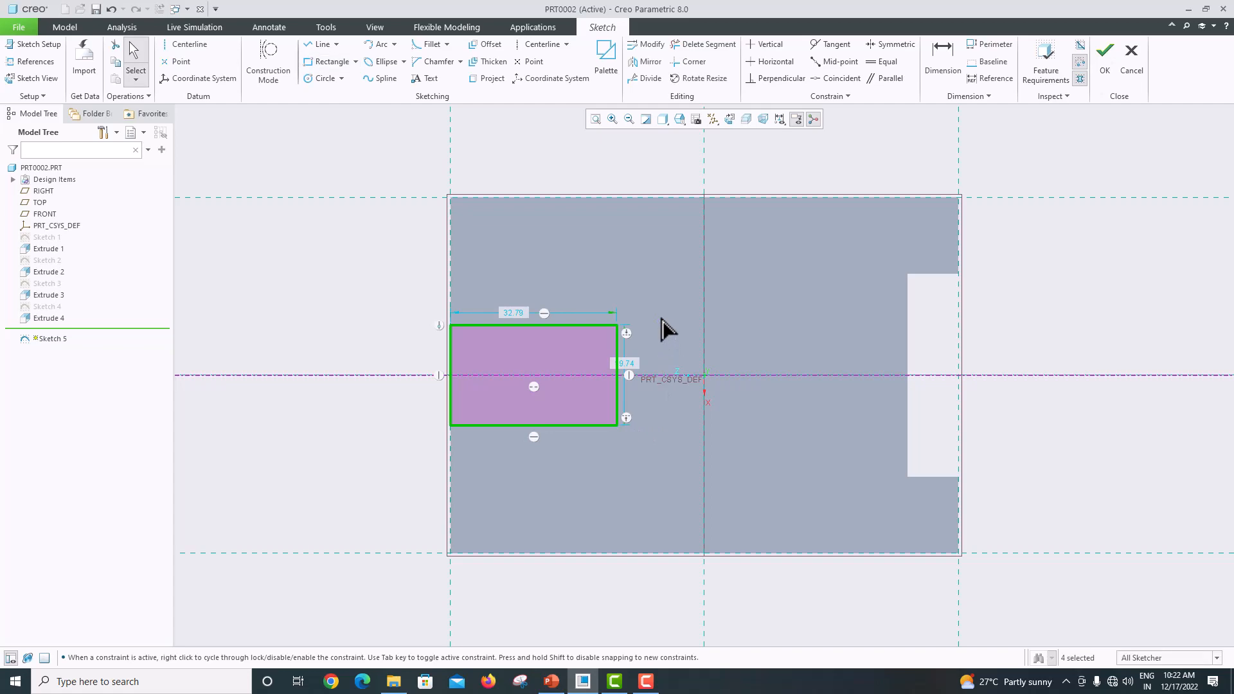
Set the front rectangle's width to 25 mm and its length to 30 mm per the drawing, and finish the sketch
{"action": "left_click", "coordinate": [552, 681]}
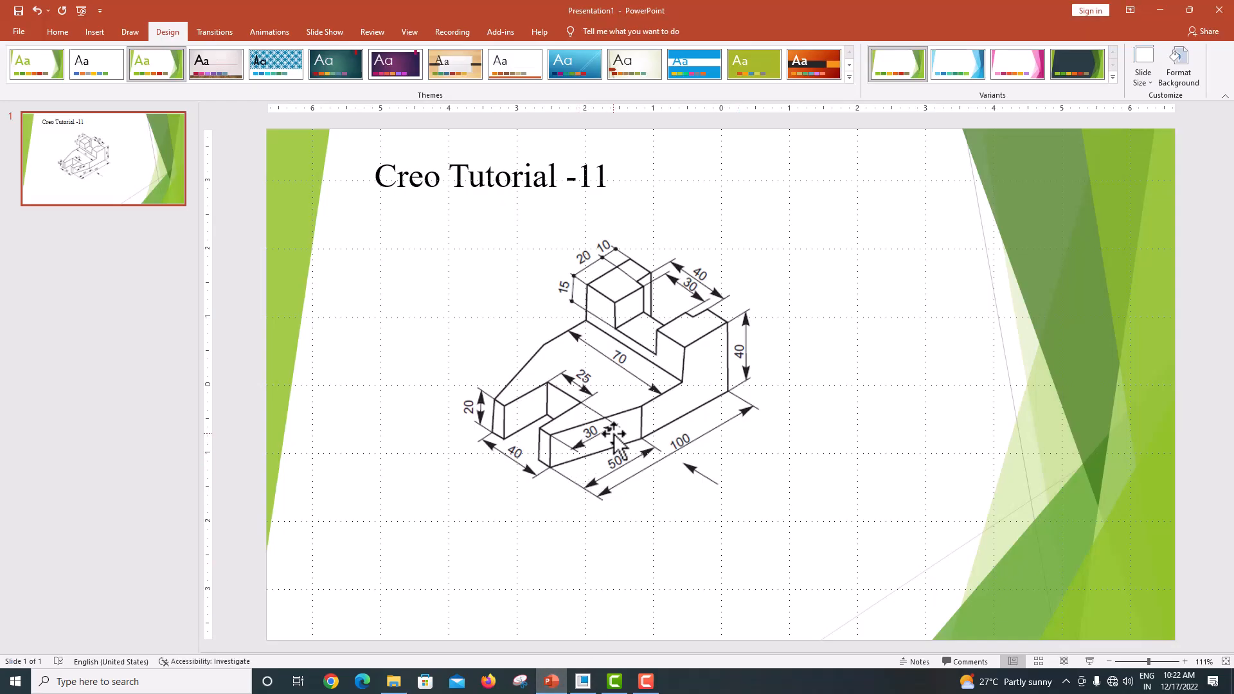
{"action": "left_click", "coordinate": [583, 681]}
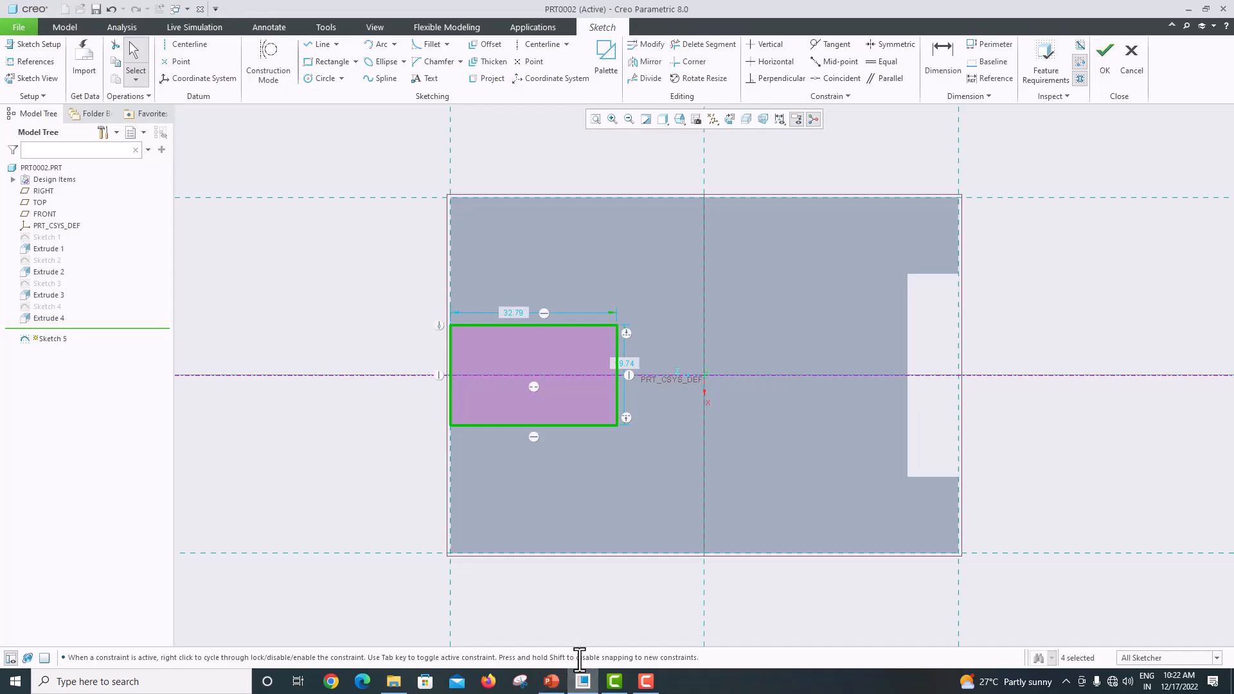
{"action": "double_click", "coordinate": [629, 364]}
{"action": "type", "text": "2"}
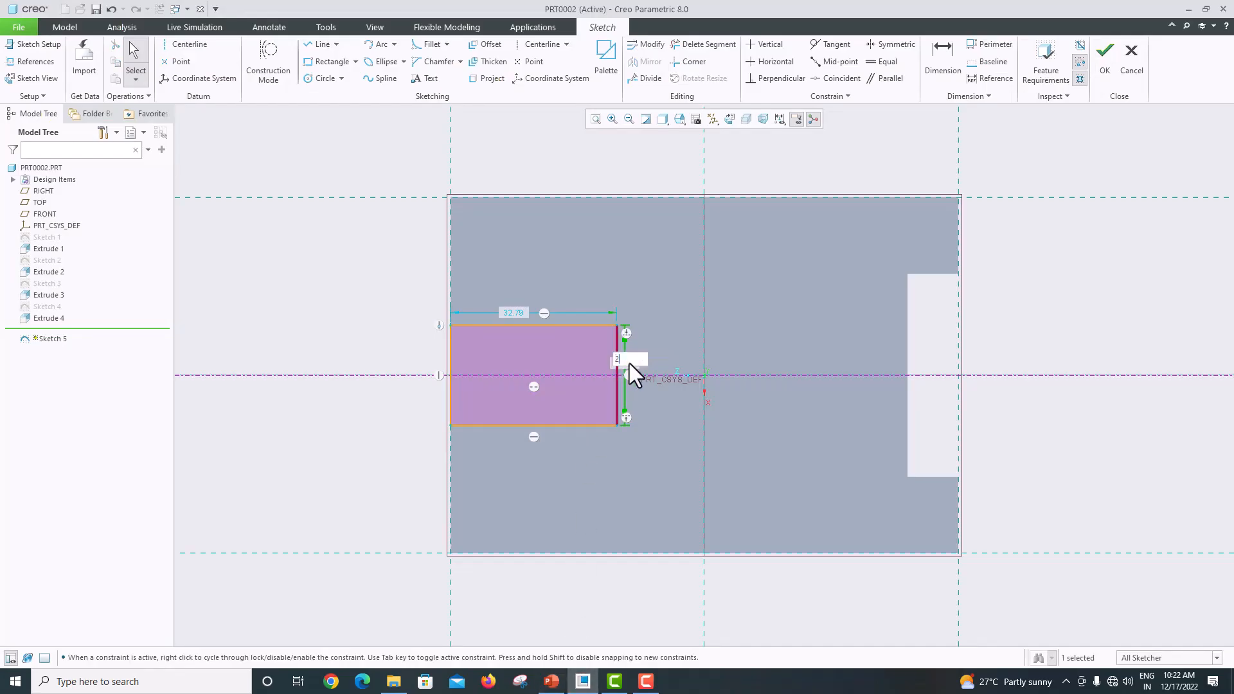
{"action": "type", "text": "5"}
{"action": "key", "text": "Return"}
{"action": "double_click", "coordinate": [514, 297]}
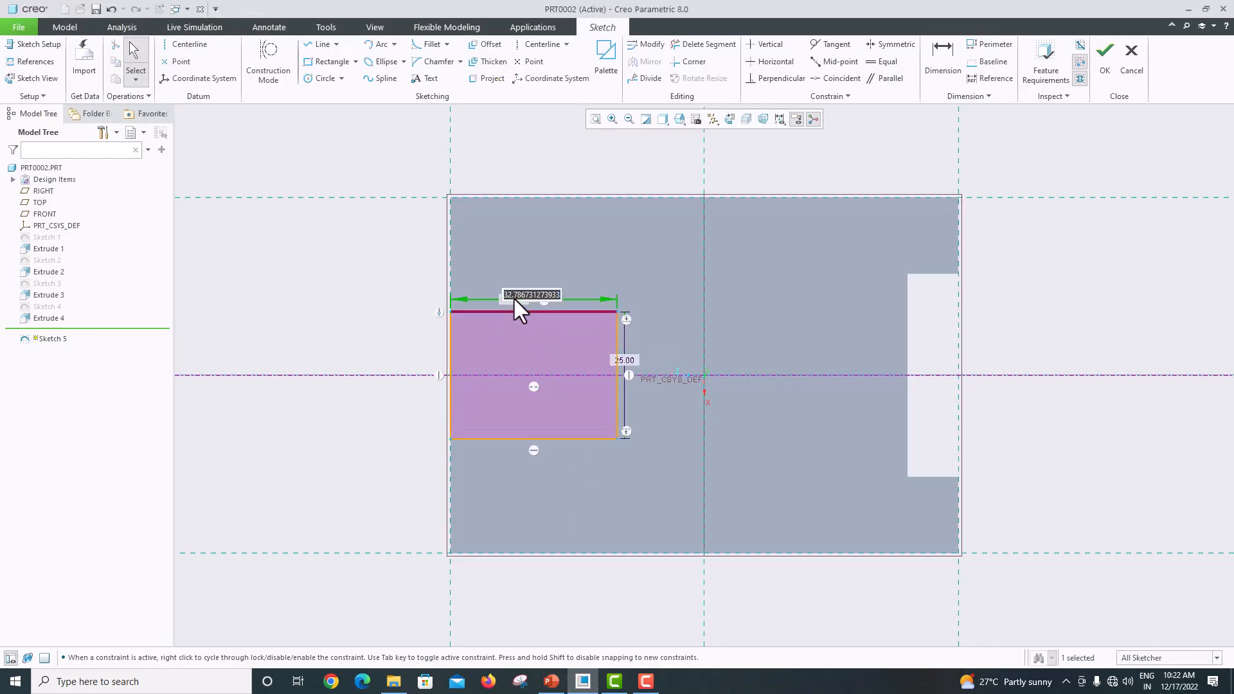
{"action": "type", "text": "30"}
{"action": "key", "text": "Return"}
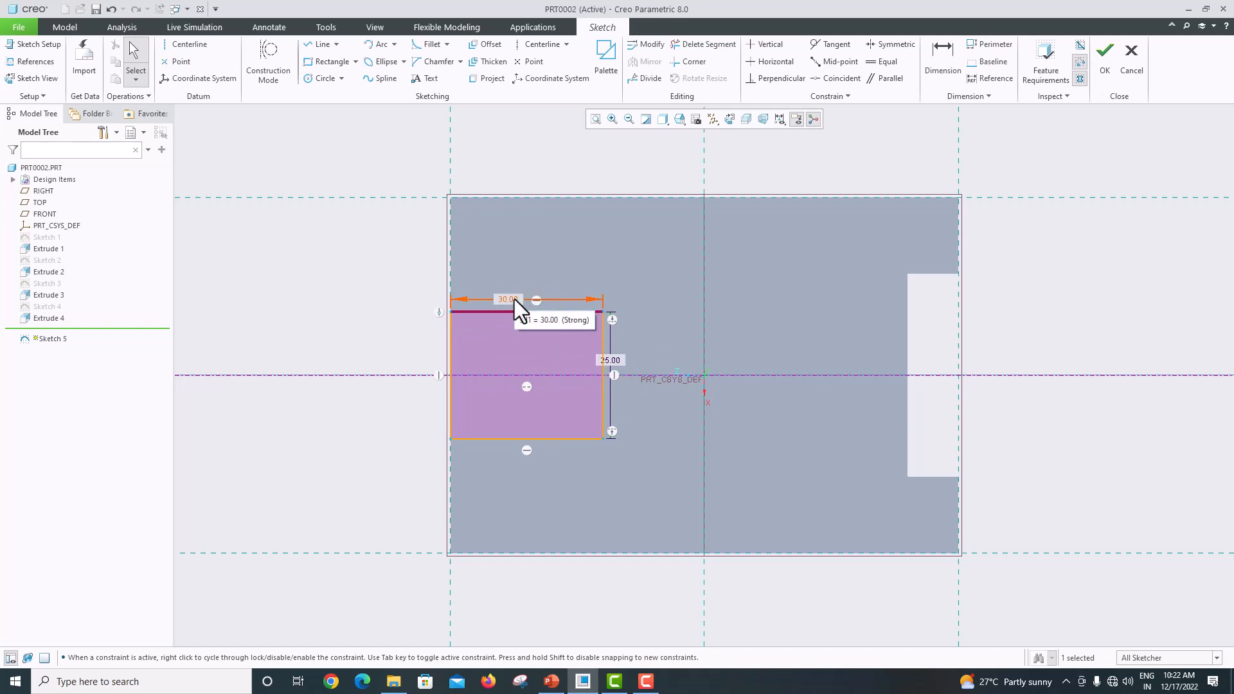
{"action": "left_click", "coordinate": [1103, 67]}
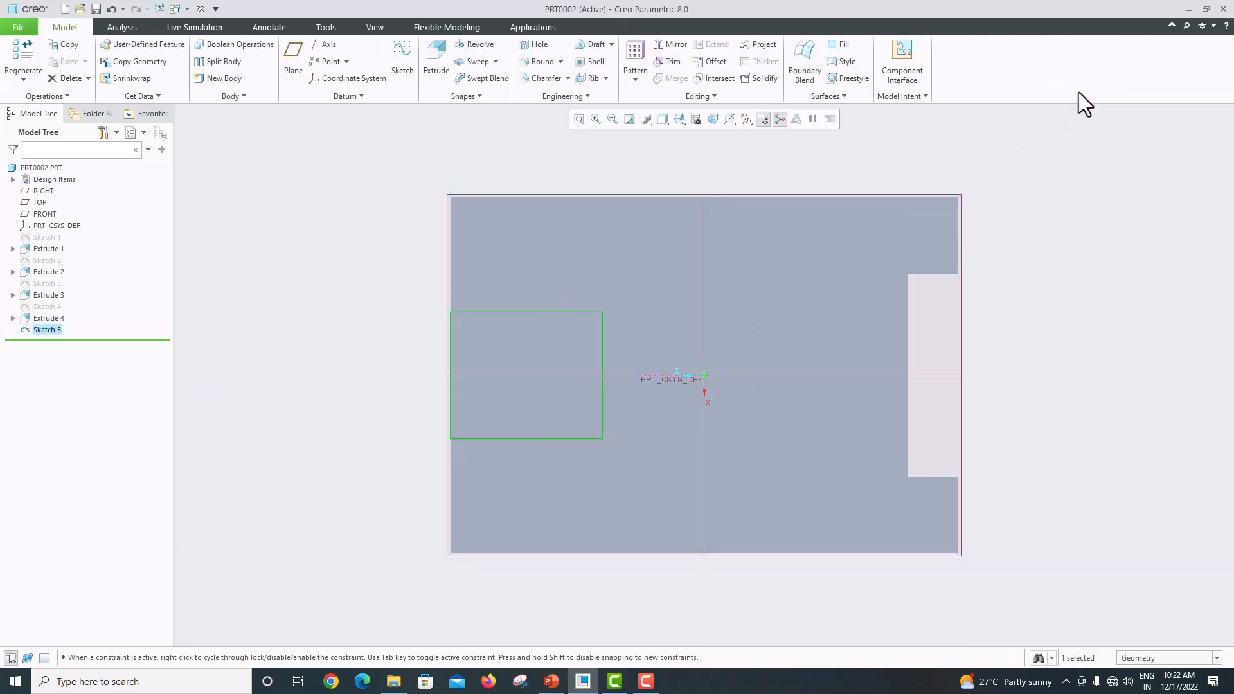
Extrude the 30 by 25 mm front rectangle as a cut through the base, with the depth option To Next
{"action": "left_click", "coordinate": [430, 68]}
{"action": "mouse_move", "coordinate": [549, 213]}
{"action": "middle_mouse_down"}
{"action": "mouse_move", "coordinate": [640, 246]}
{"action": "mouse_move", "coordinate": [659, 230]}
{"action": "middle_mouse_up"}
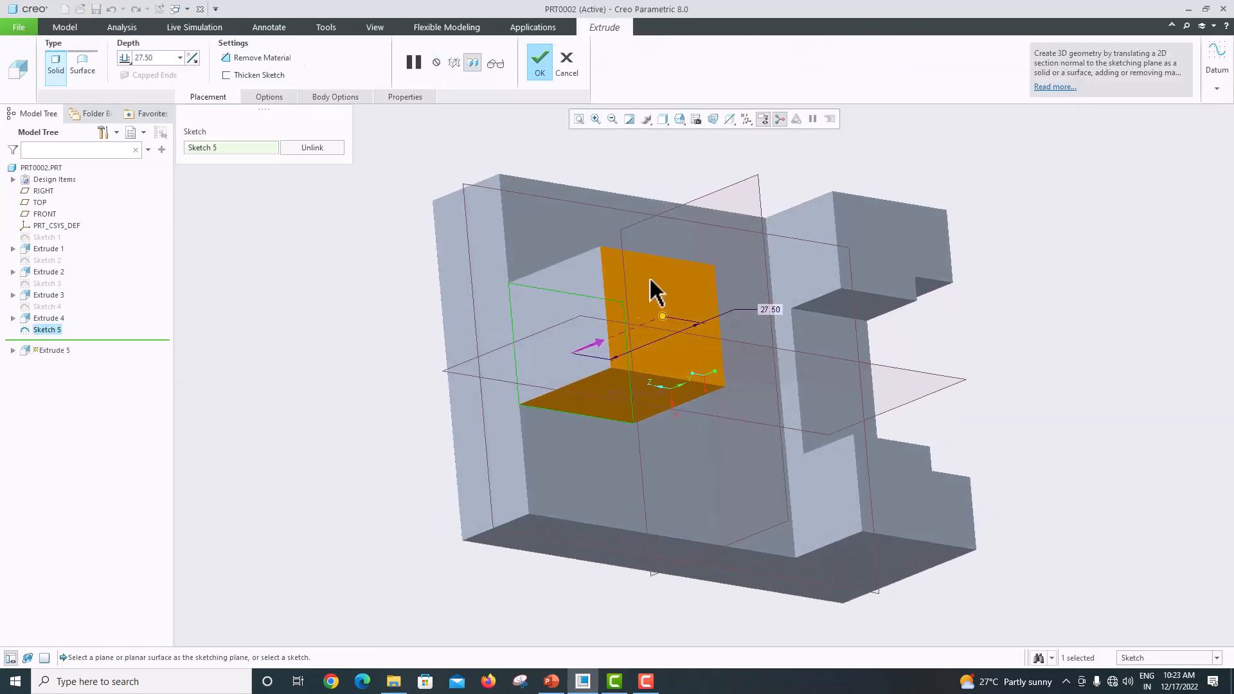
{"action": "left_click", "coordinate": [603, 340]}
{"action": "left_click", "coordinate": [125, 57]}
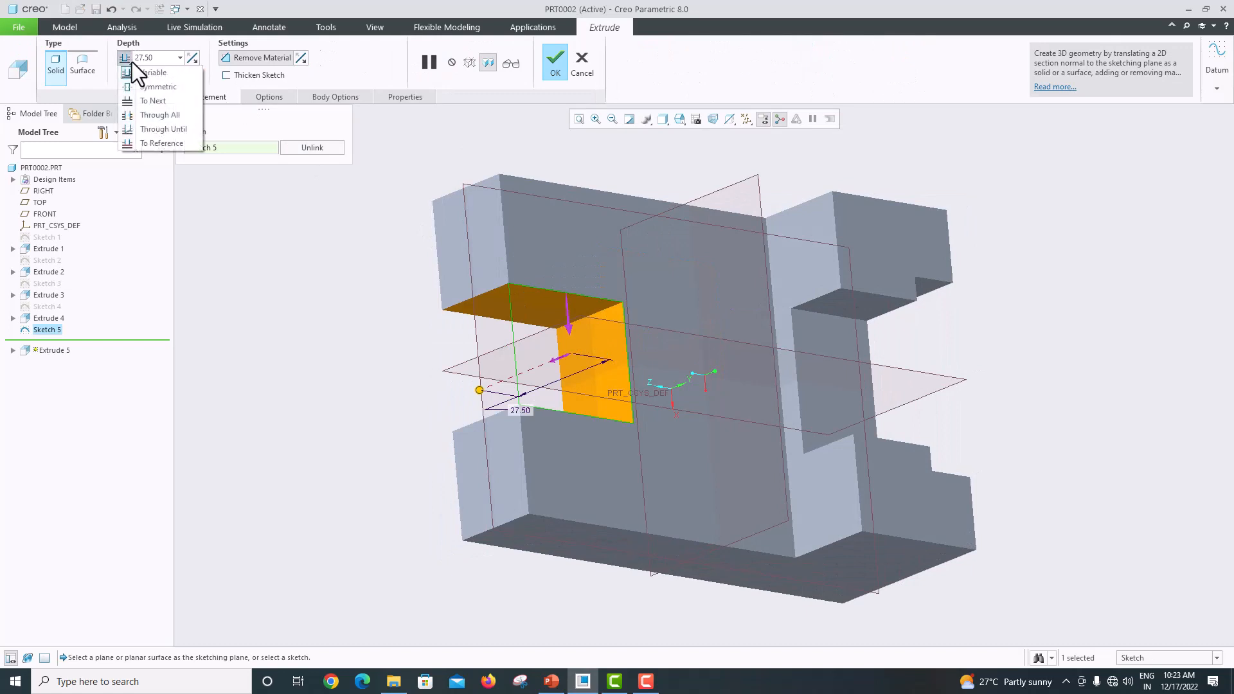
{"action": "left_click", "coordinate": [148, 101]}
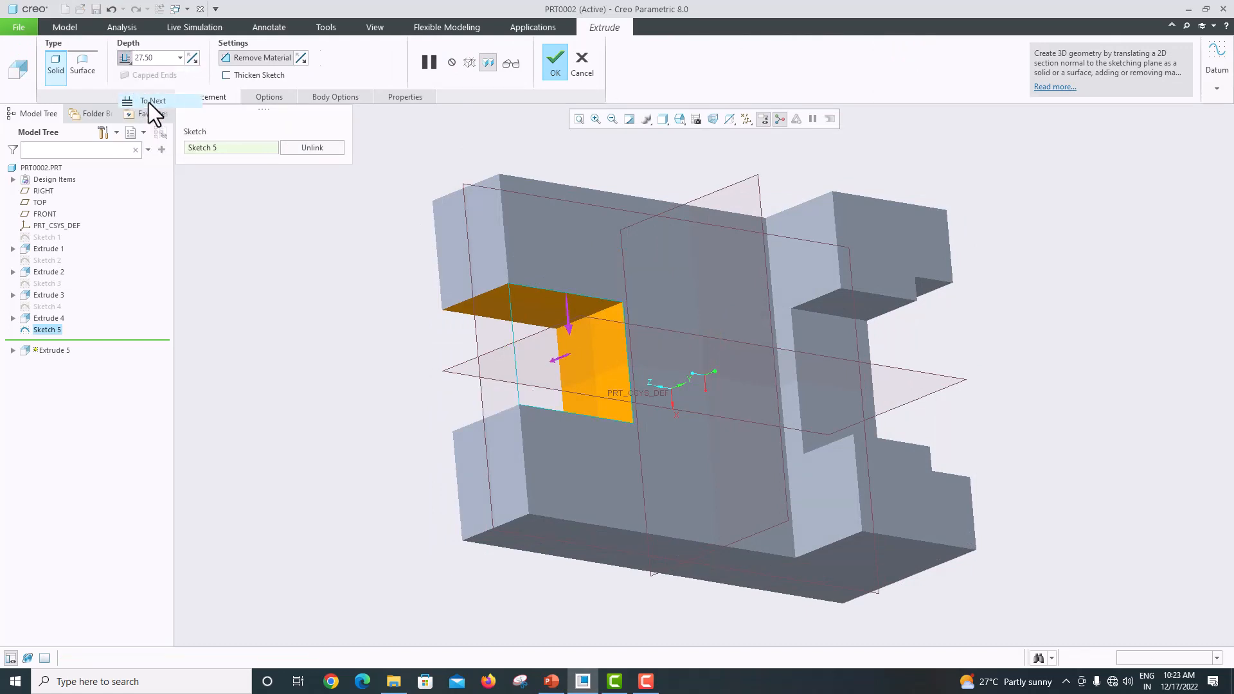
{"action": "left_click", "coordinate": [557, 67]}
{"action": "middle_click_drag", "start_coordinate": [682, 225], "coordinate": [696, 248]}
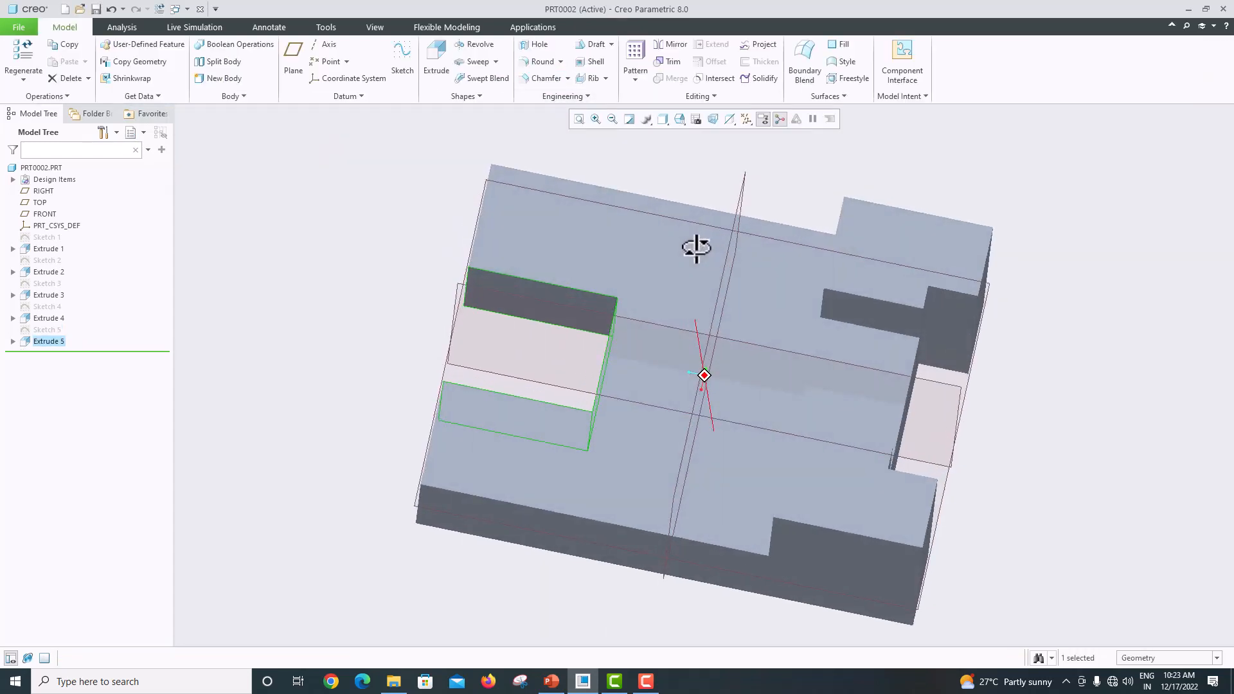
Check the front taper's dimensions on the PowerPoint drawing, and start a Creo sketch on the base's top face in 2D orientation
{"action": "left_click", "coordinate": [553, 681]}
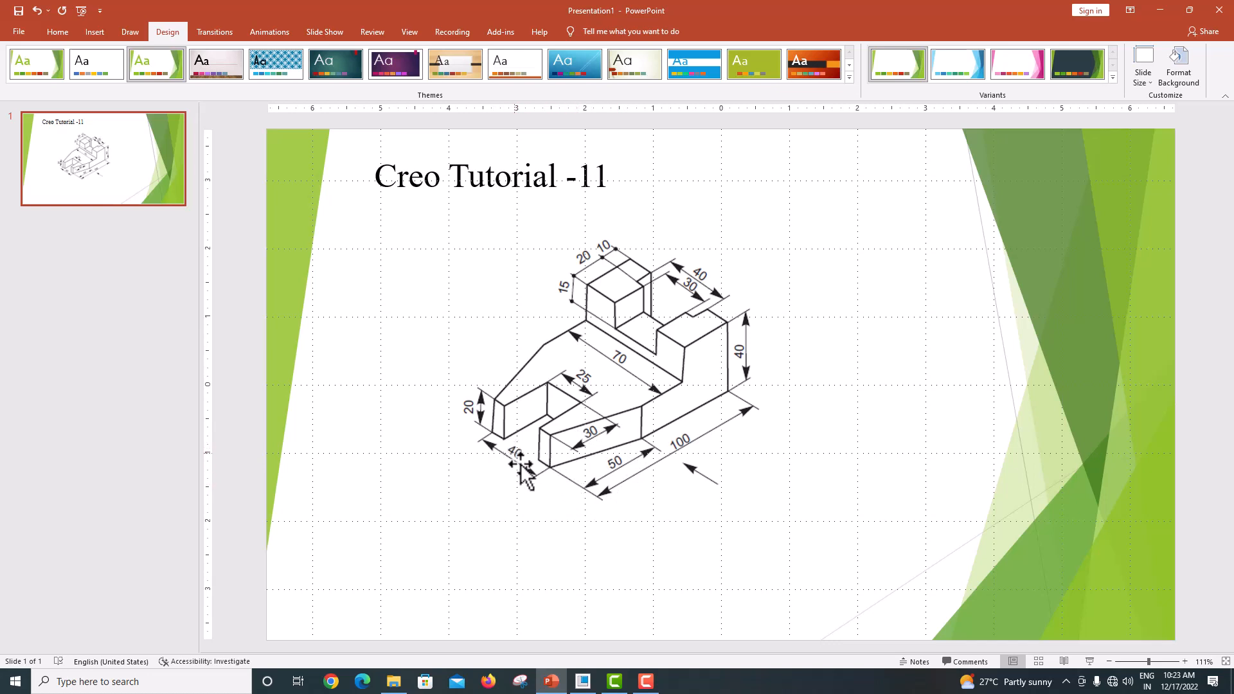
{"action": "left_click", "coordinate": [585, 682]}
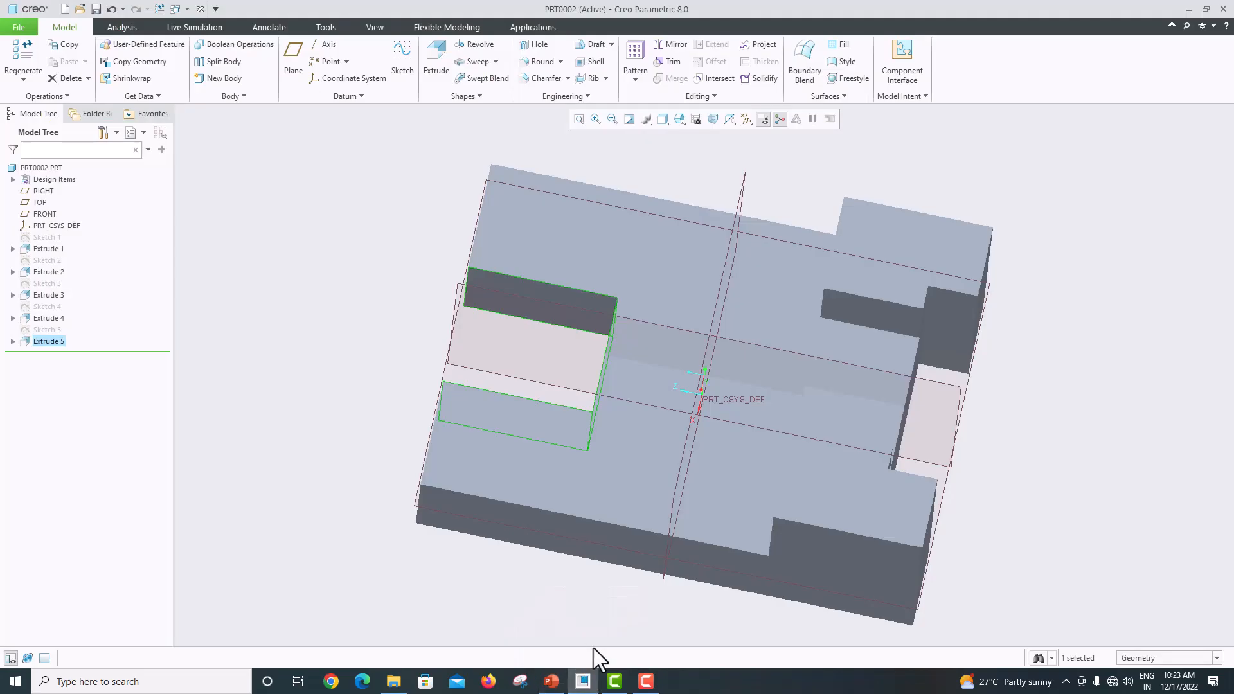
{"action": "middle_click_drag", "start_coordinate": [668, 347], "coordinate": [784, 328]}
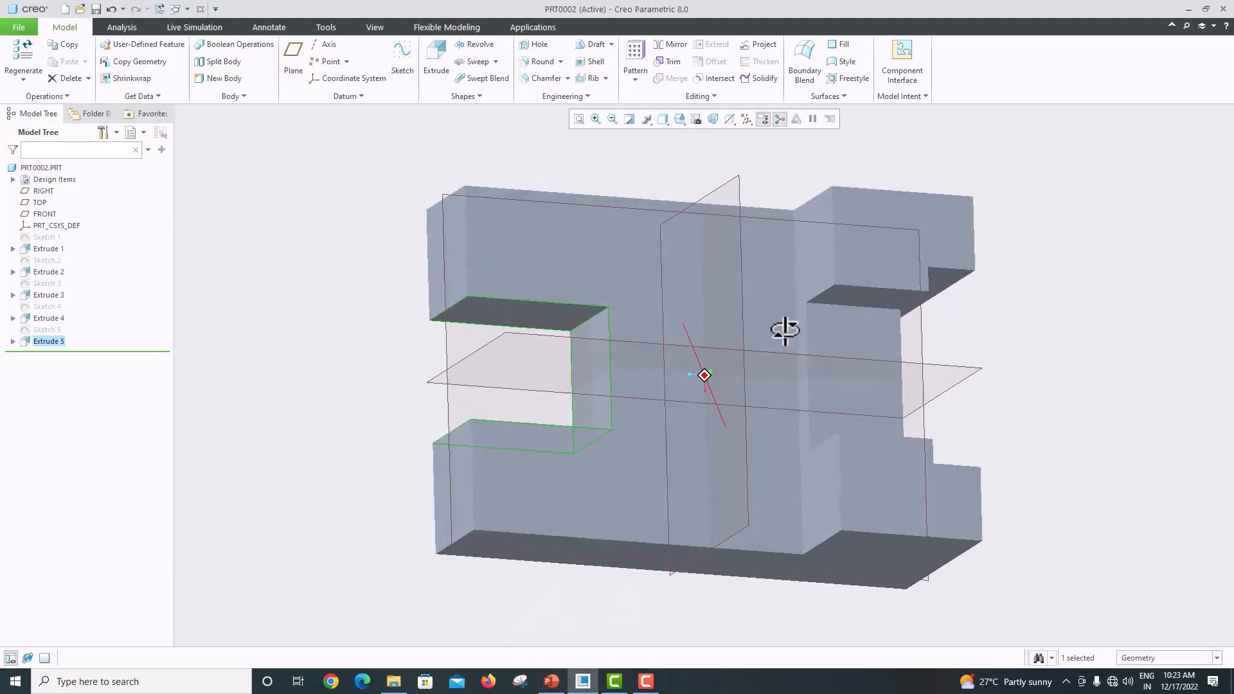
{"action": "left_click", "coordinate": [627, 296]}
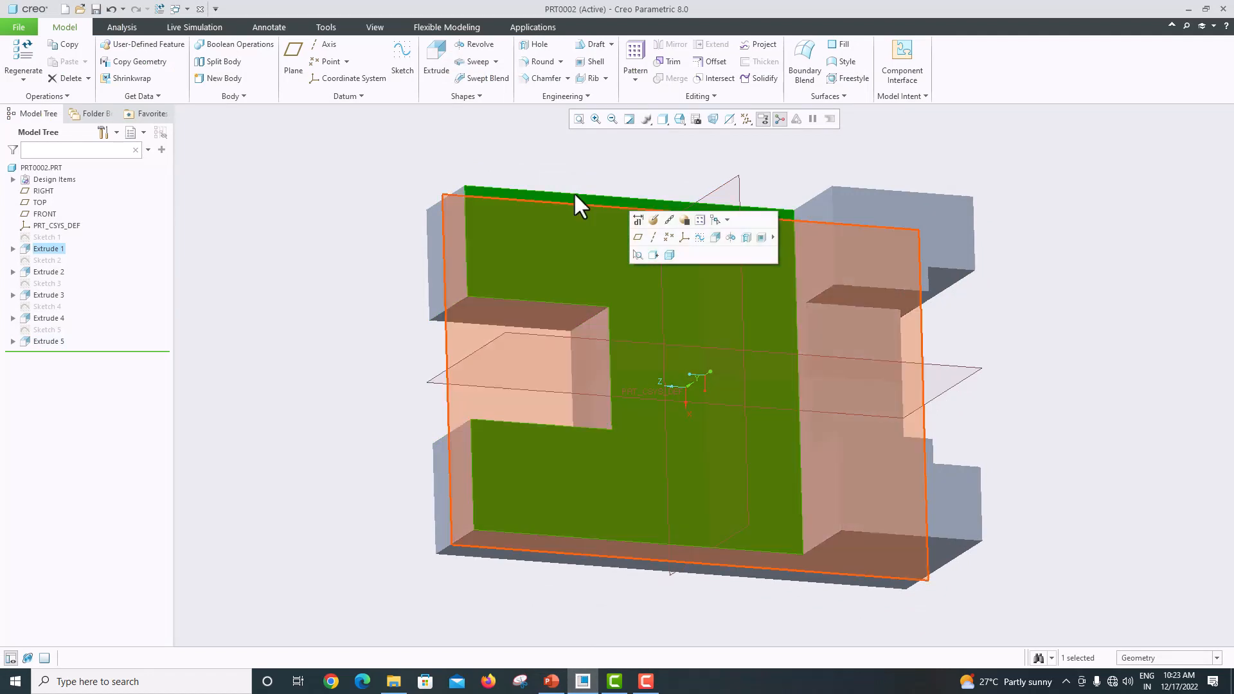
{"action": "left_click", "coordinate": [401, 71]}
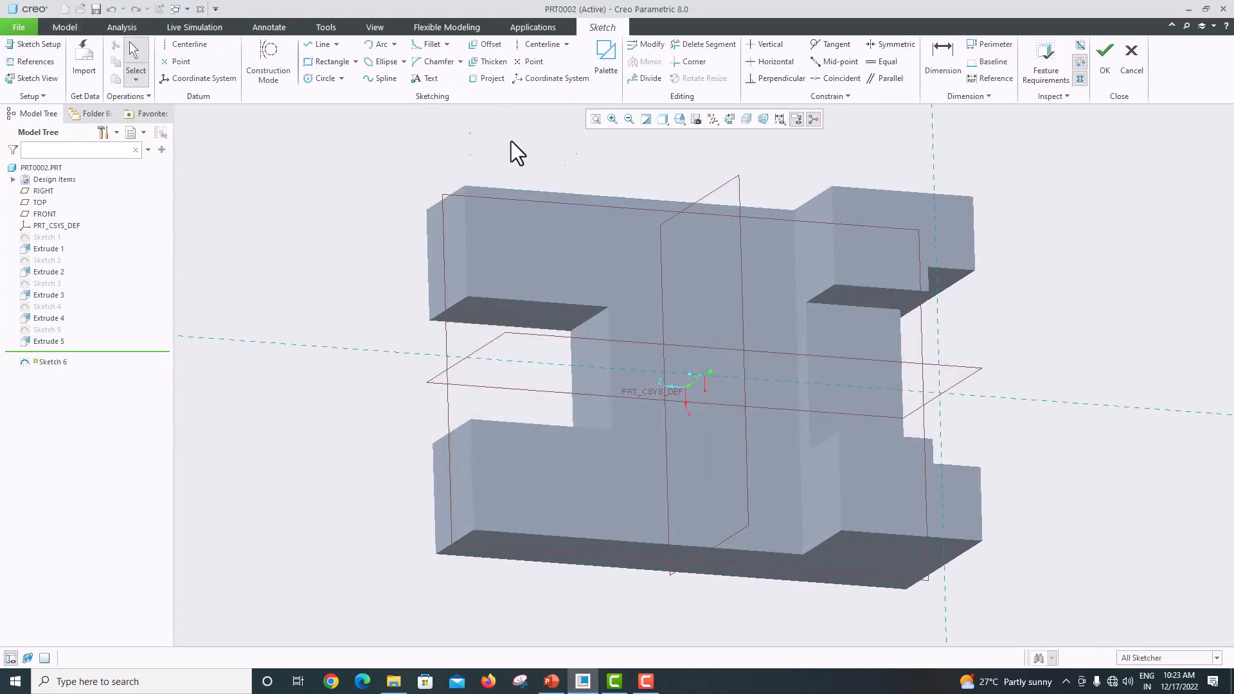
{"action": "left_click", "coordinate": [730, 119]}
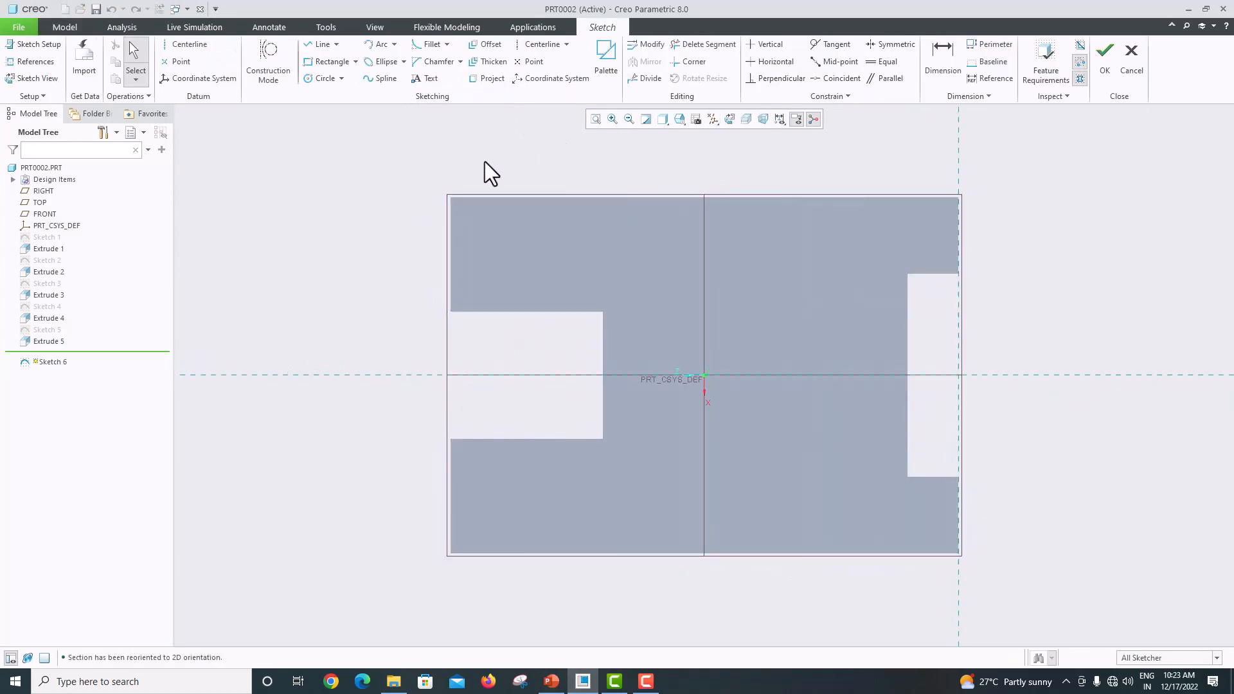
Add the slot's side edge, the base's front edge, the adjacent long side edge and the FRONT datum plane as sketch references
{"action": "left_click", "coordinate": [41, 64]}
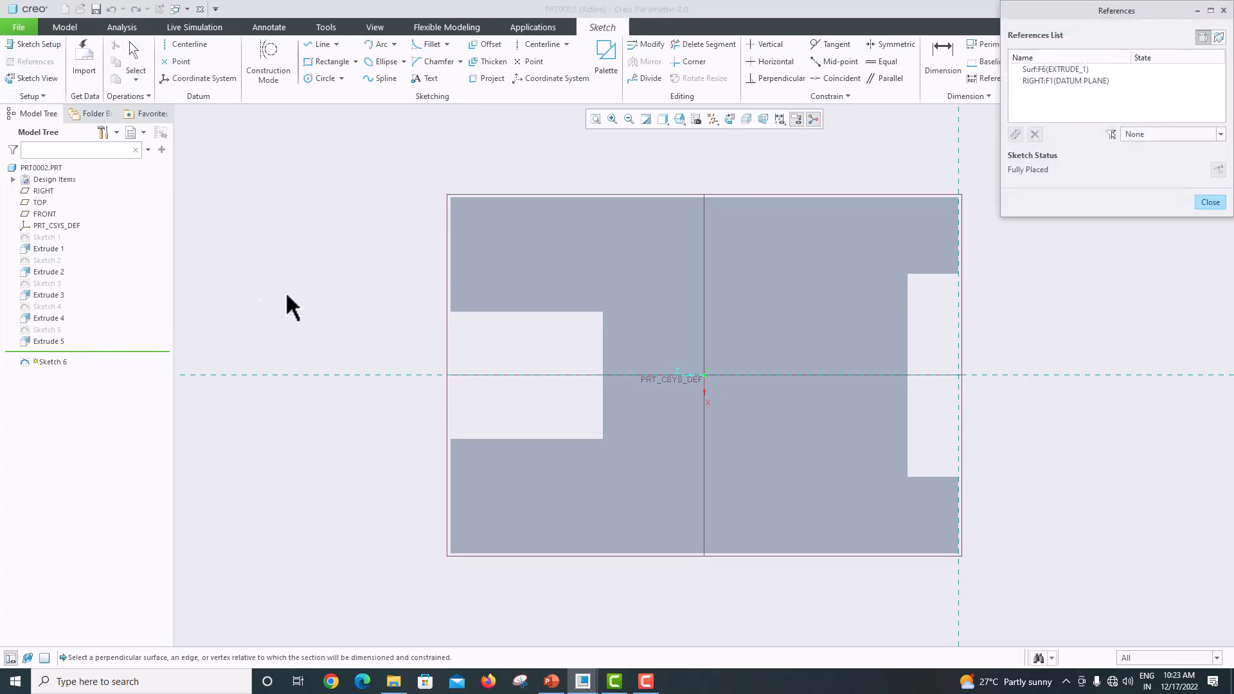
{"action": "left_click", "coordinate": [549, 438]}
{"action": "left_click", "coordinate": [449, 482]}
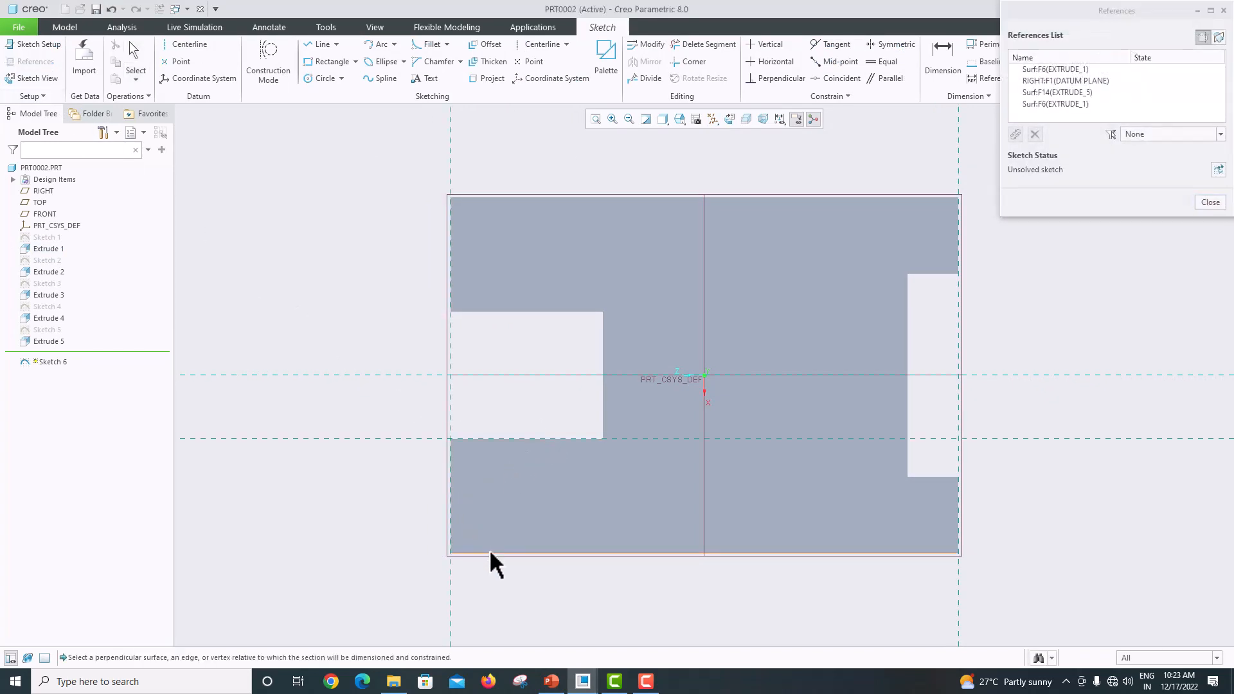
{"action": "left_click", "coordinate": [490, 552]}
{"action": "left_click", "coordinate": [704, 507]}
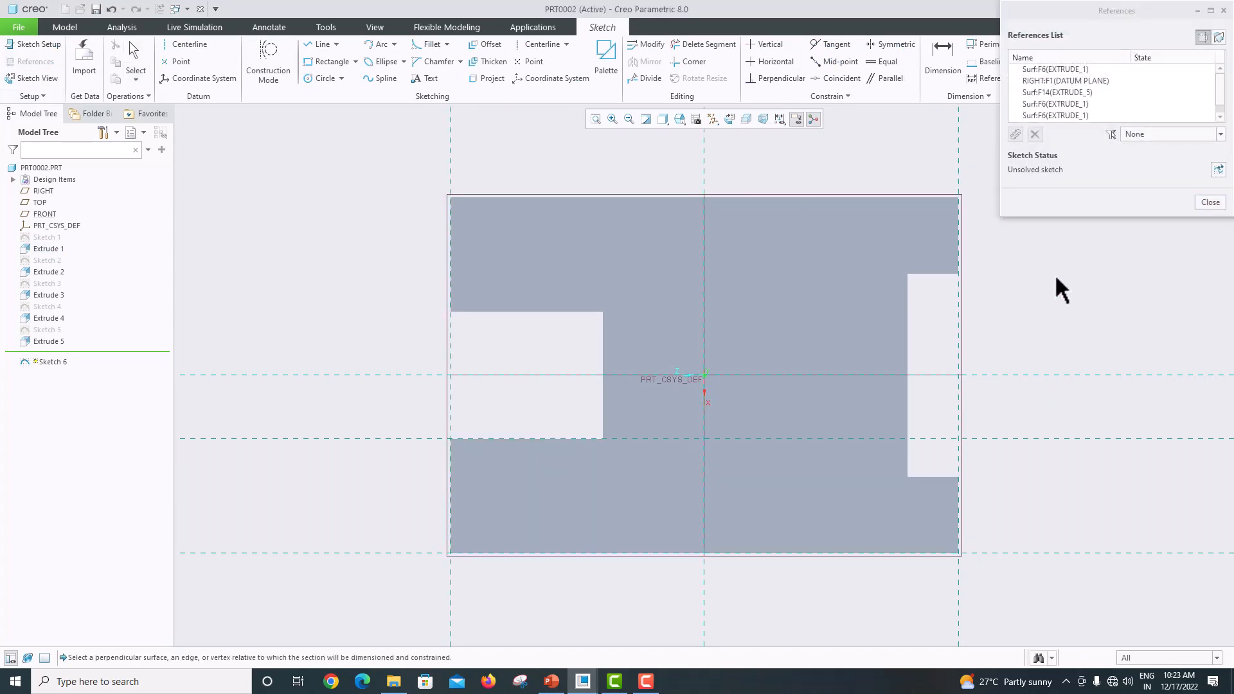
{"action": "left_click", "coordinate": [1210, 201]}
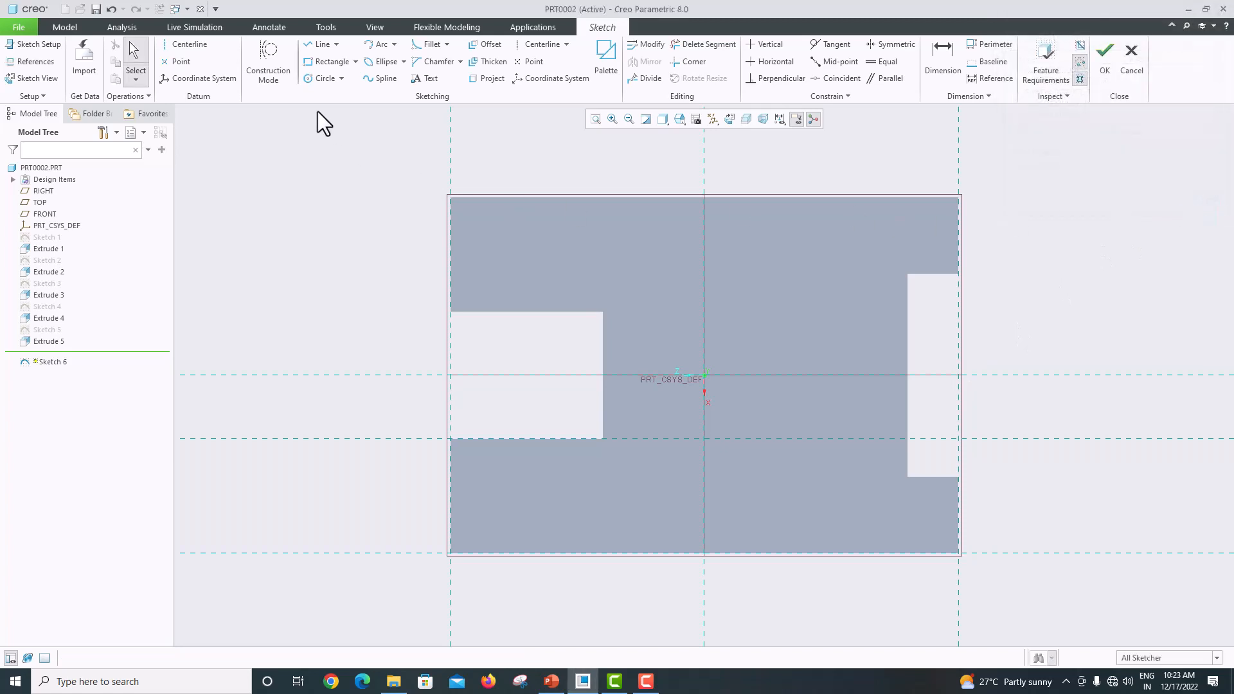
Sketch a closed right triangle at the base's front corner, about 37 mm along the side edge with a slope of about 22°
{"action": "left_click", "coordinate": [314, 45]}
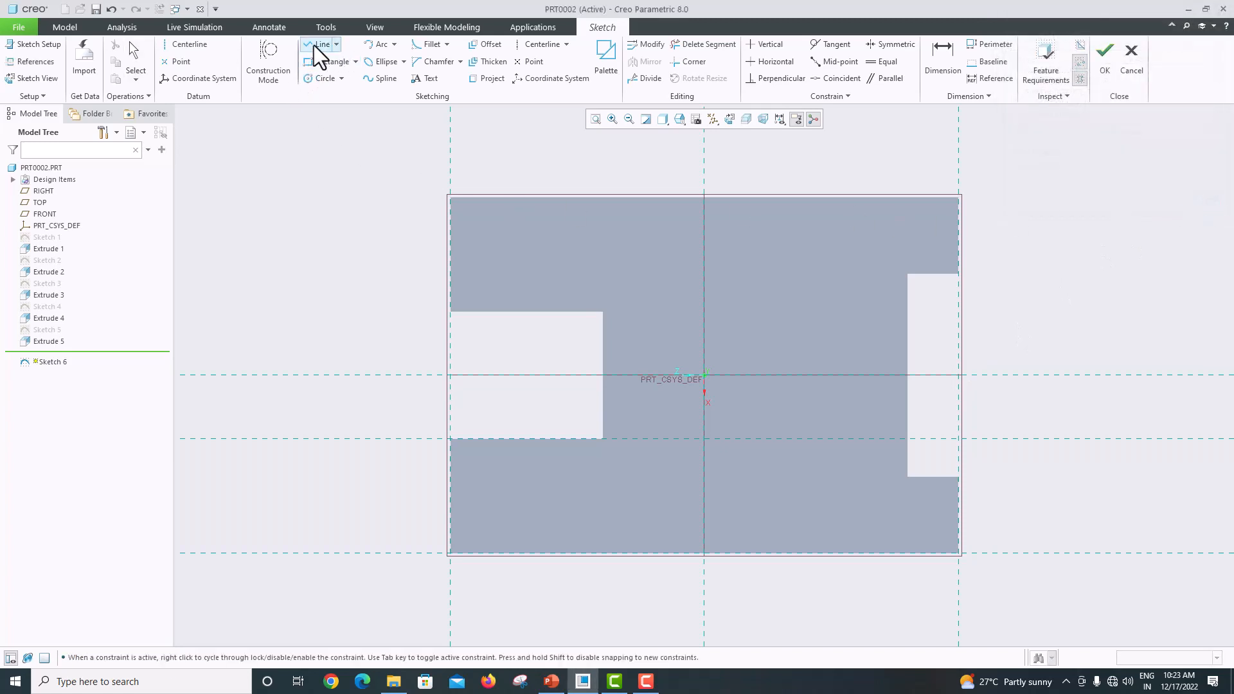
{"action": "left_click", "coordinate": [452, 553]}
{"action": "left_click", "coordinate": [641, 553]}
{"action": "left_click", "coordinate": [457, 488]}
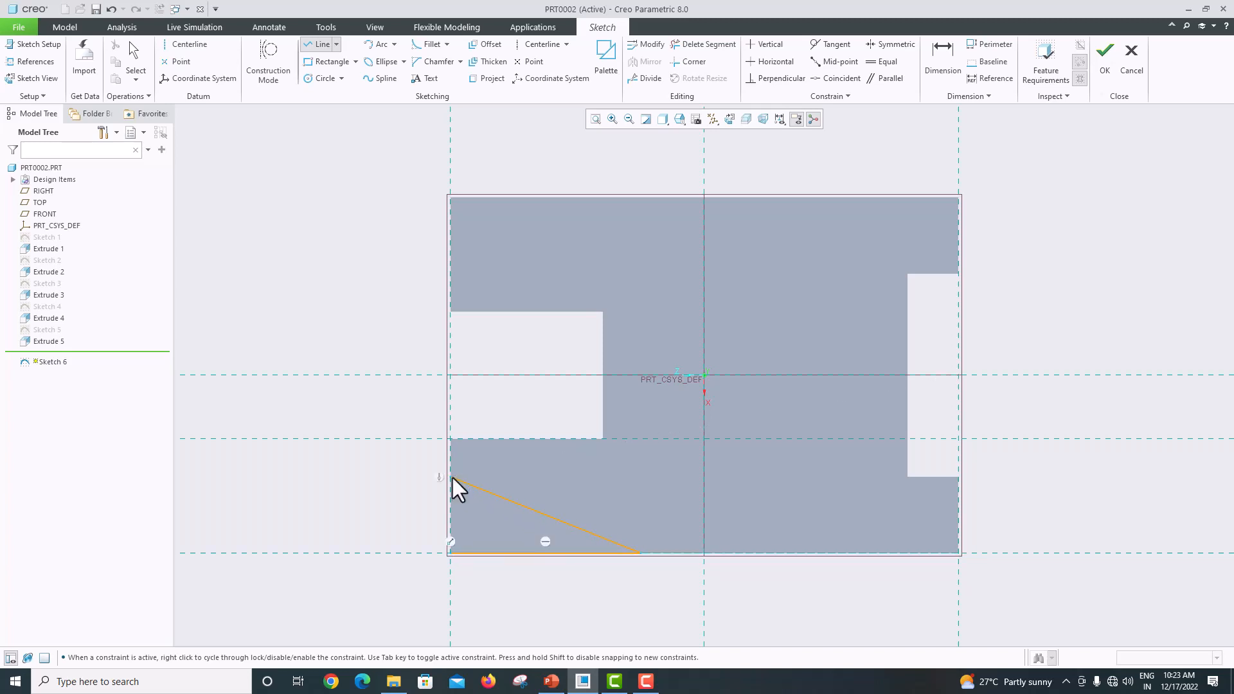
{"action": "left_click", "coordinate": [459, 563]}
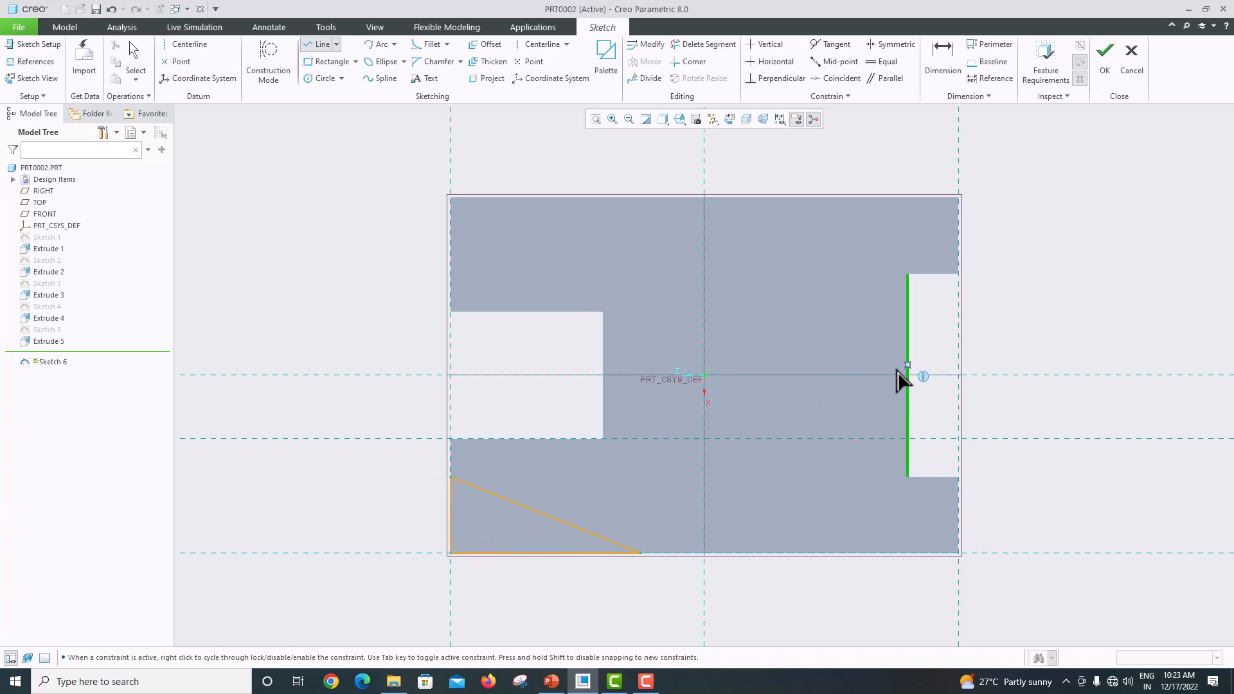
{"action": "middle_click", "coordinate": [980, 335]}
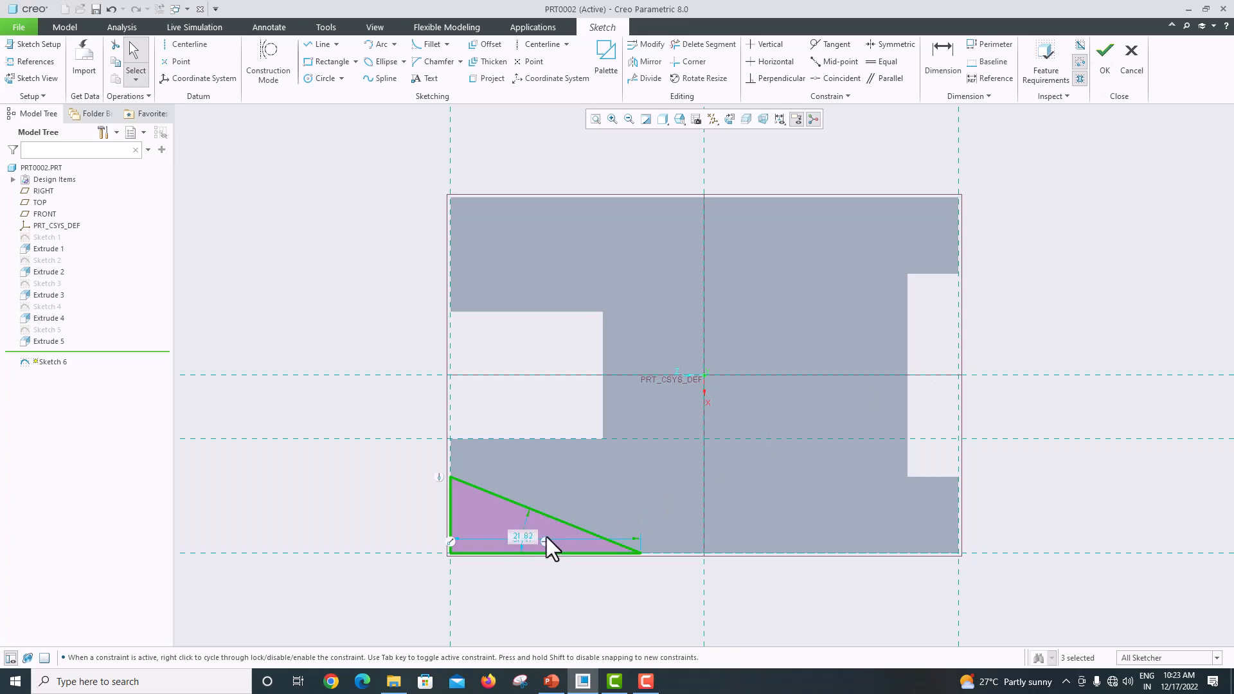
Set the triangle's length along the base's side edge to 50 mm
{"action": "left_click_drag", "start_coordinate": [525, 536], "coordinate": [526, 574]}
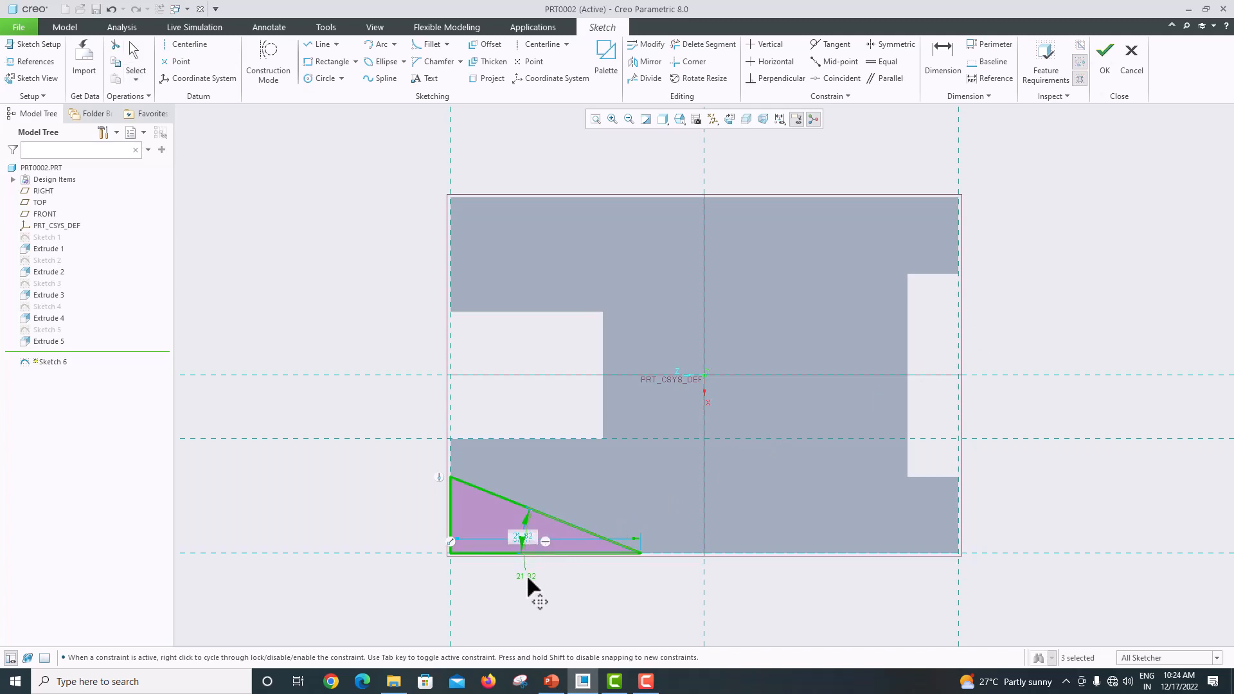
{"action": "double_click", "coordinate": [516, 539]}
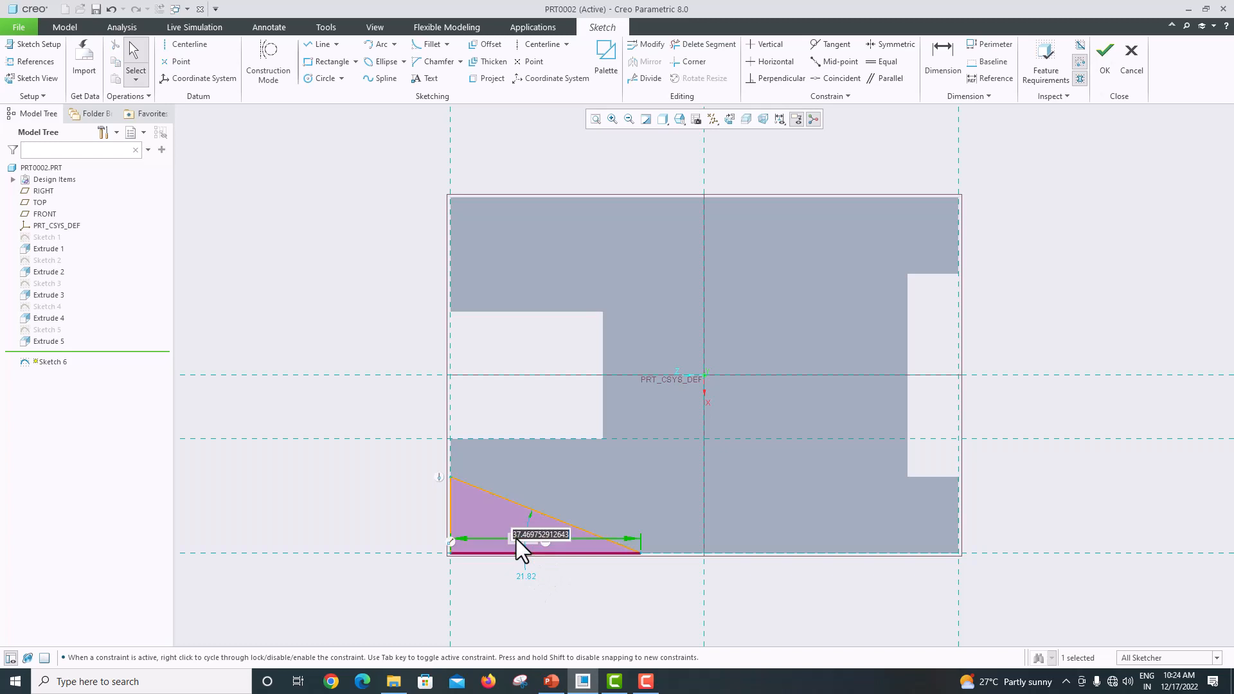
{"action": "type", "text": "50"}
{"action": "key", "text": "Return"}
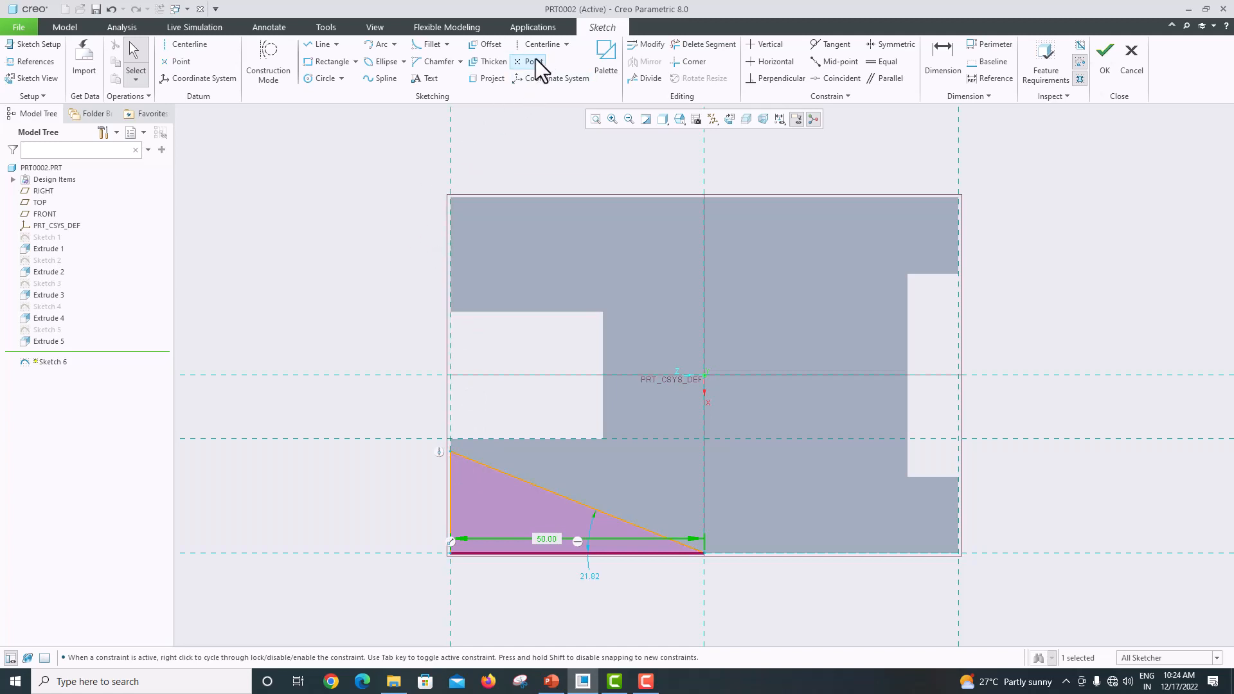
Dimension the triangle's inner front corner 20 mm from the horizontal centerline reference, and finish the sketch
{"action": "left_click", "coordinate": [951, 60]}
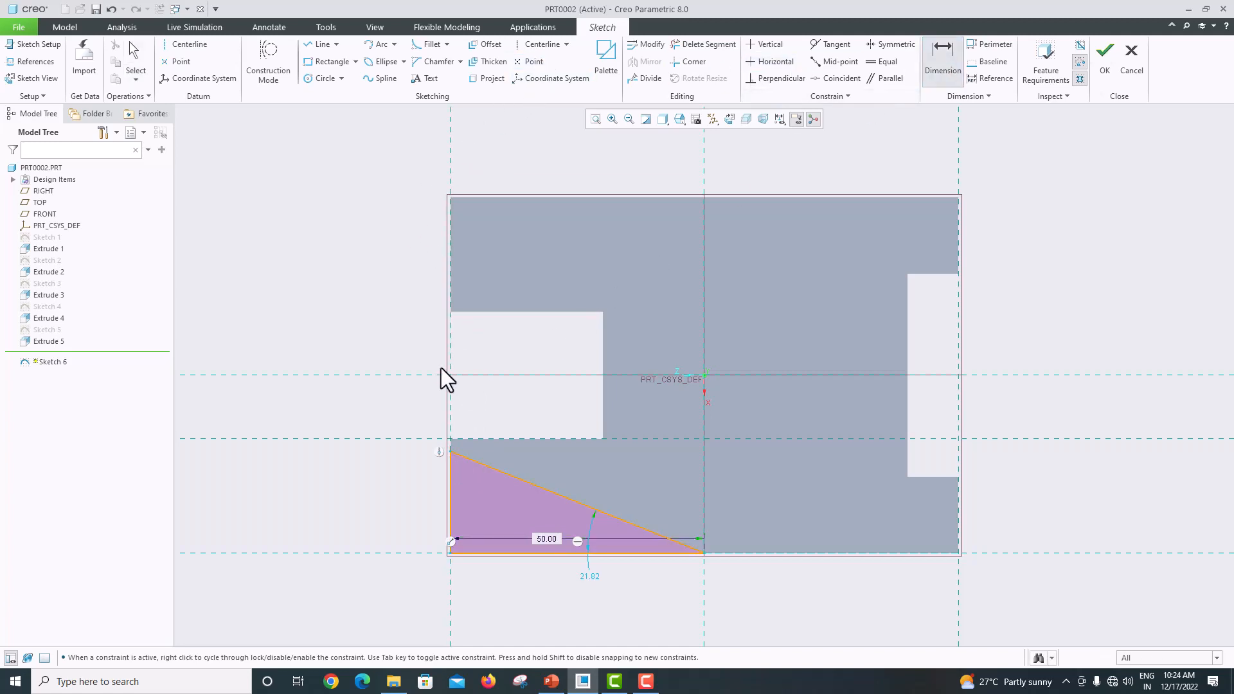
{"action": "left_click", "coordinate": [452, 452]}
{"action": "middle_click", "coordinate": [508, 417]}
{"action": "type", "text": "20"}
{"action": "key", "text": "Return"}
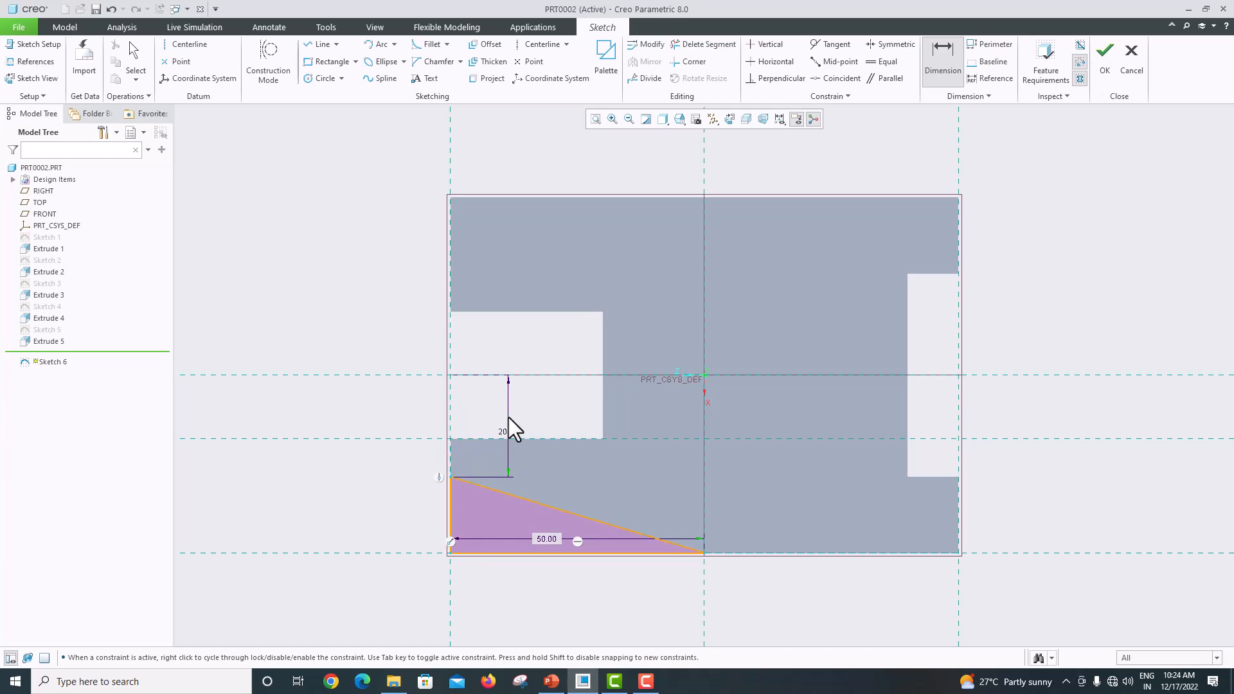
{"action": "left_click", "coordinate": [1113, 67]}
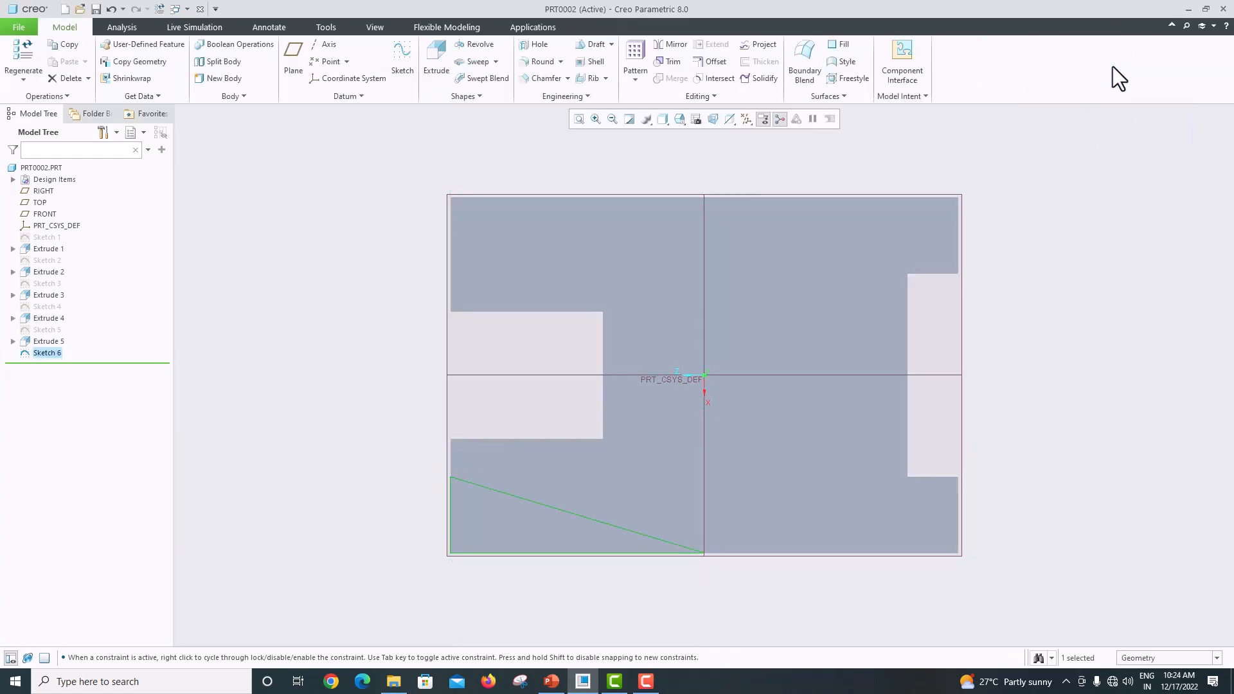
Extrude the corner triangle as a material-removing cut through the base, with the depth option To Next
{"action": "left_click", "coordinate": [438, 61]}
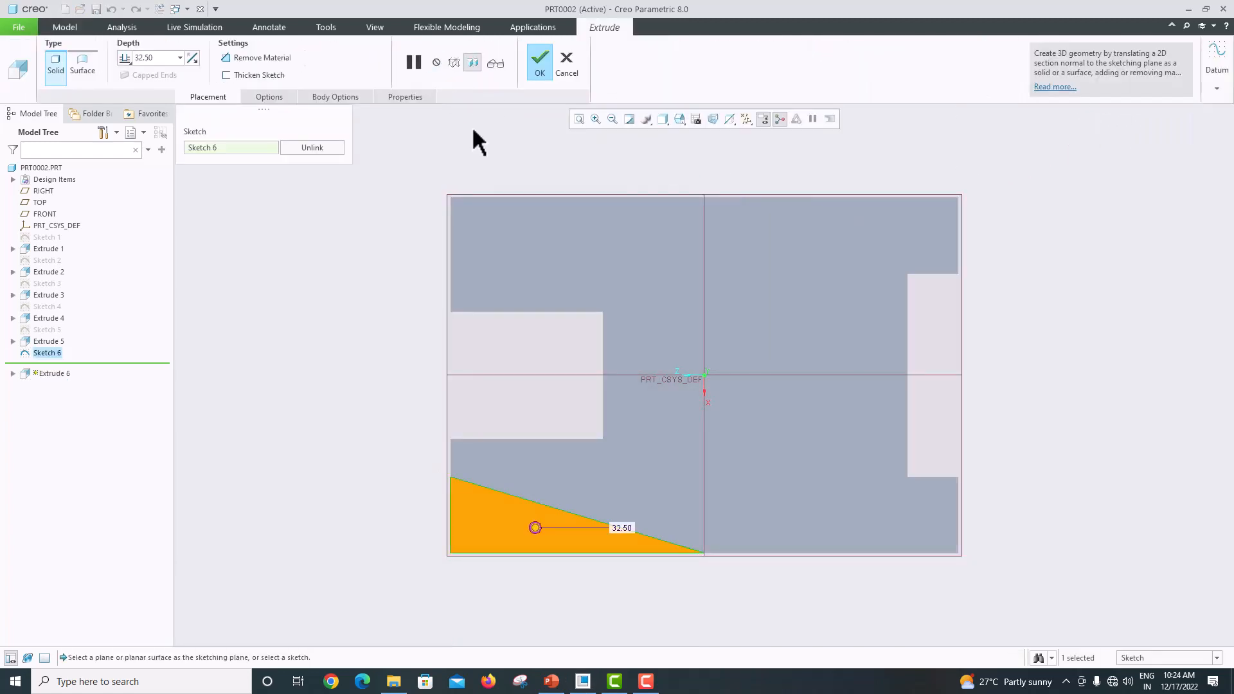
{"action": "middle_click_drag", "start_coordinate": [566, 296], "coordinate": [604, 269]}
{"action": "left_click", "coordinate": [611, 504]}
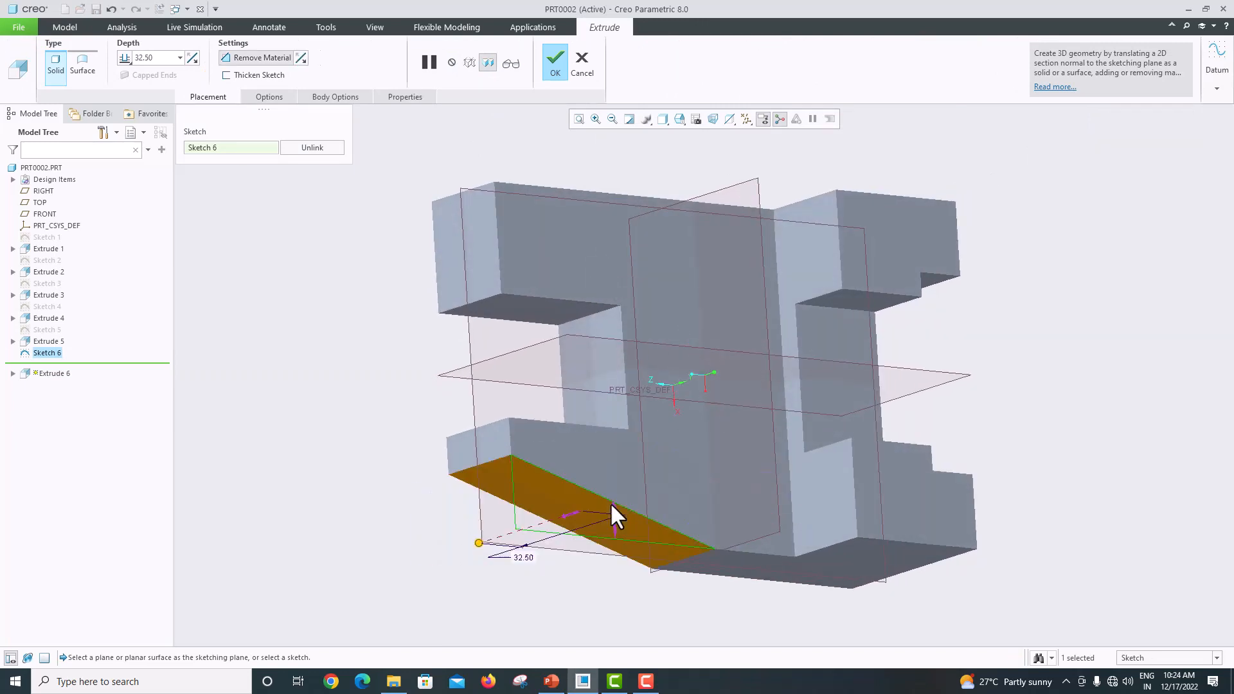
{"action": "left_click", "coordinate": [132, 64]}
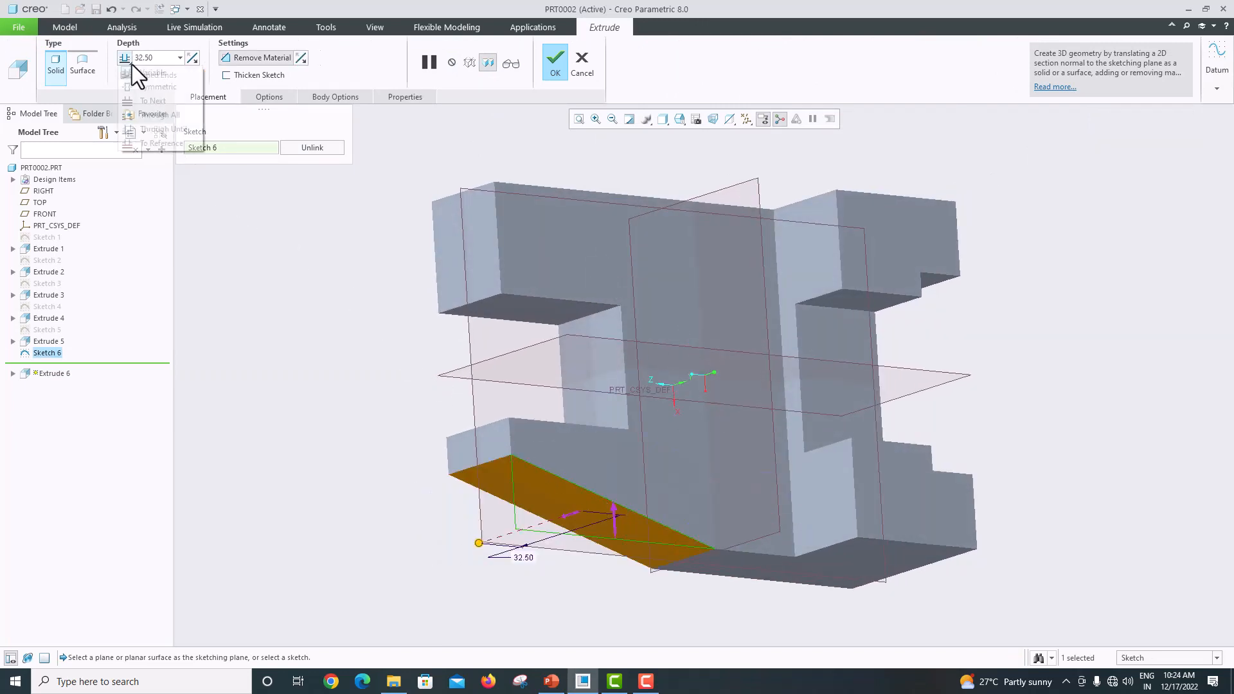
{"action": "left_click", "coordinate": [141, 99]}
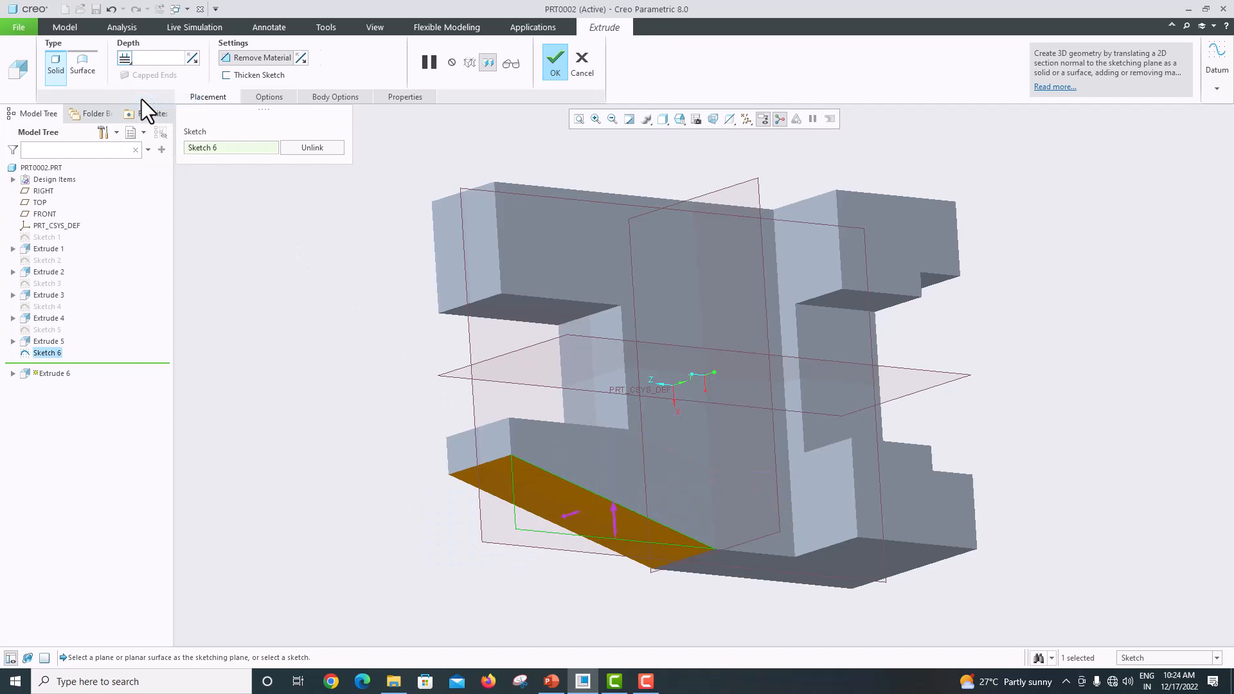
{"action": "left_click", "coordinate": [551, 67]}
{"action": "middle_click_drag", "start_coordinate": [704, 294], "coordinate": [683, 283]}
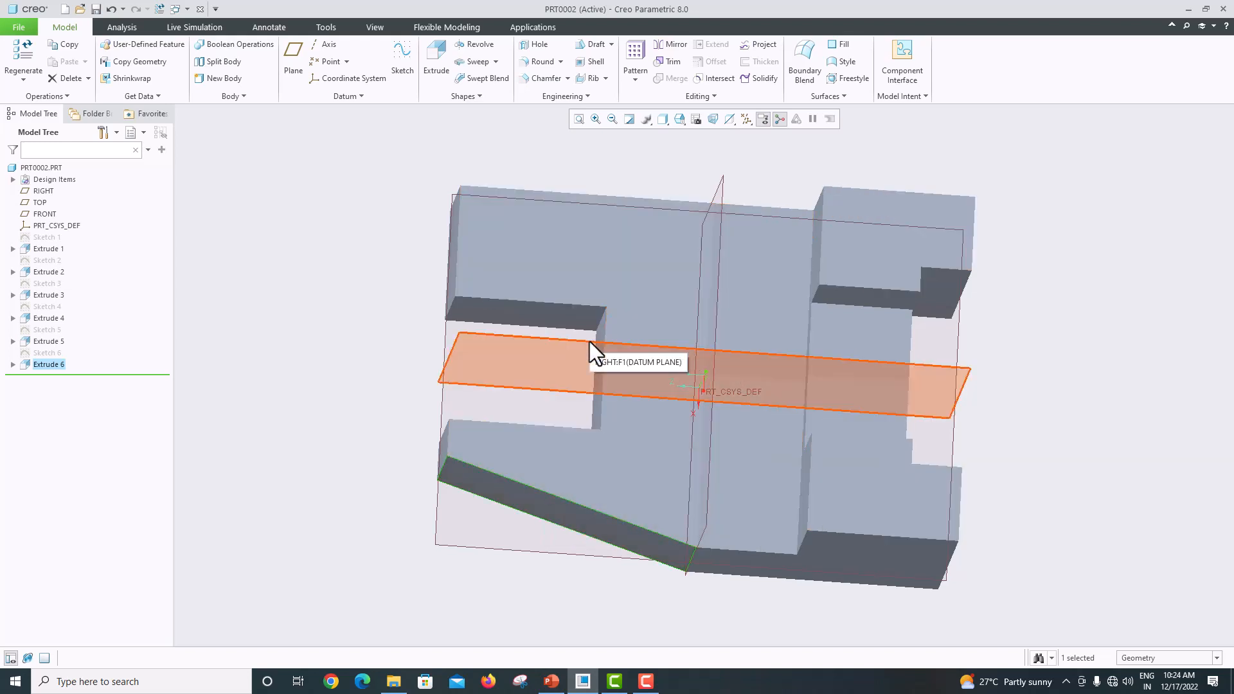
{"action": "left_click", "coordinate": [590, 342]}
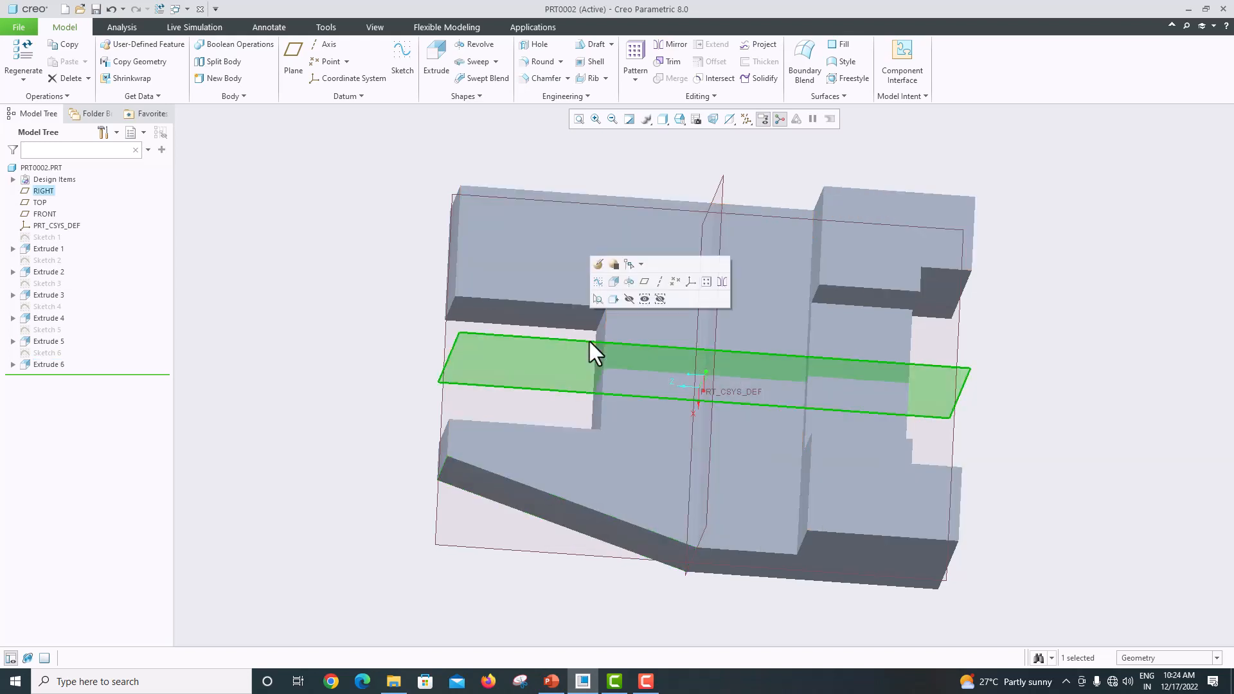
{"action": "left_click", "coordinate": [670, 43]}
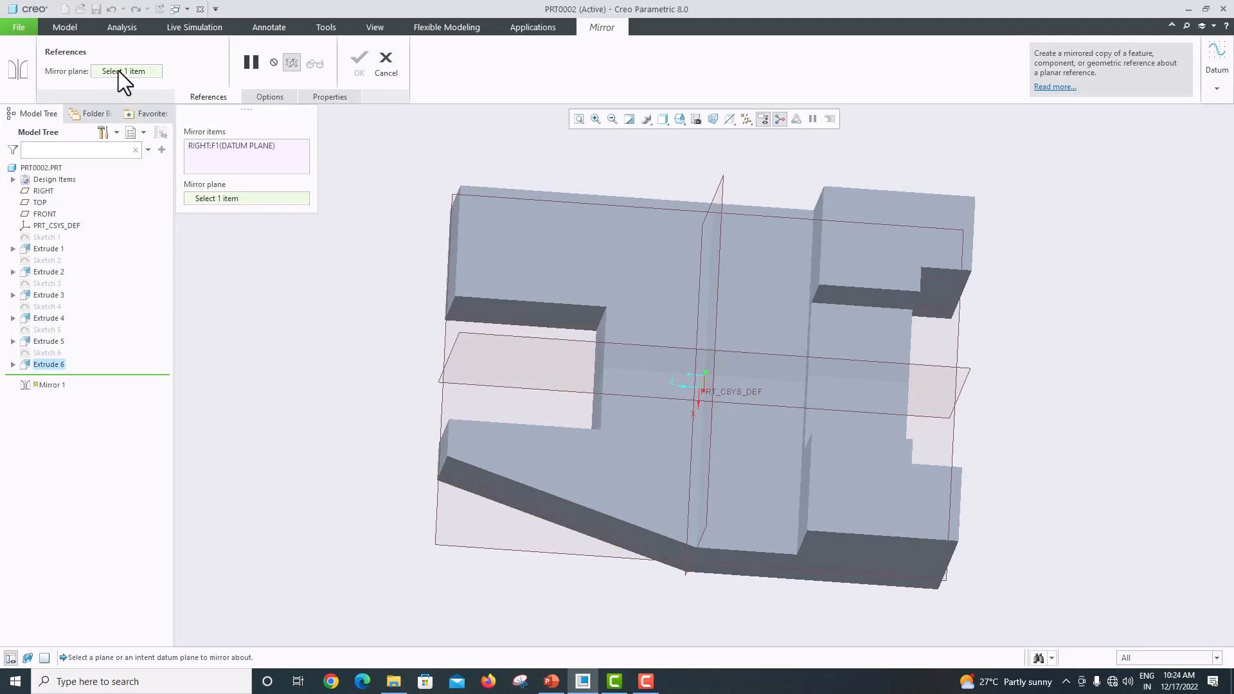
{"action": "left_click", "coordinate": [389, 67]}
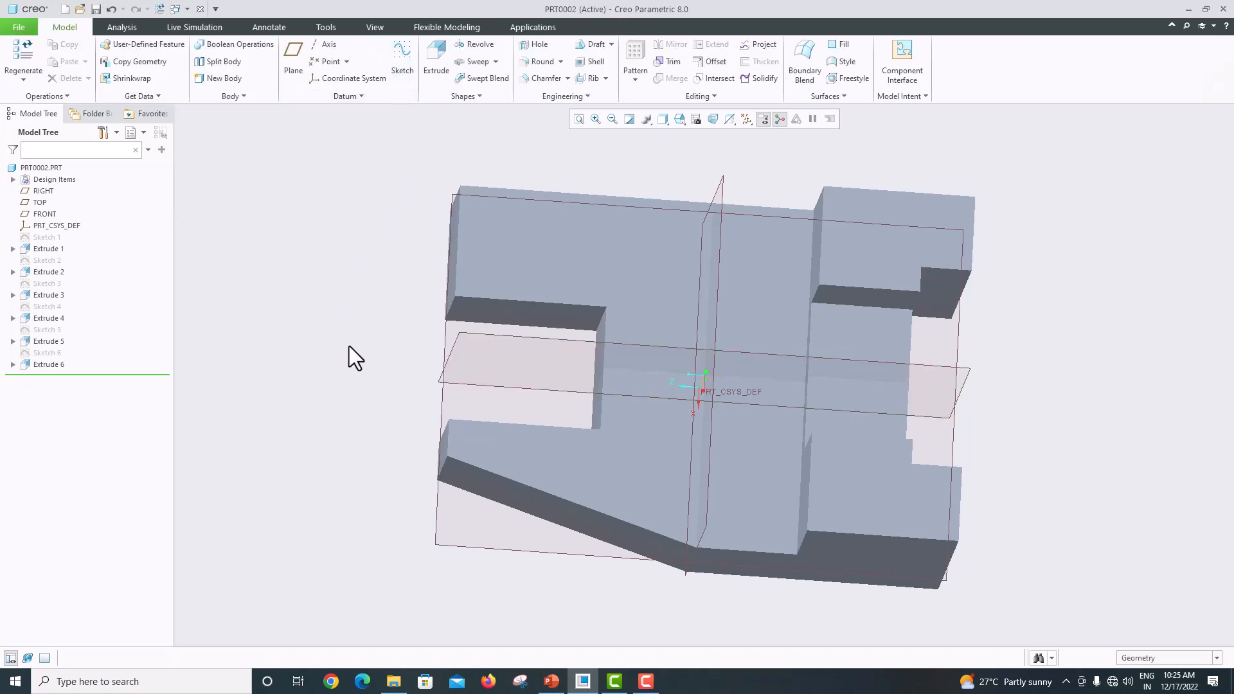
Mirror the triangular corner cut about the RIGHT datum plane to taper the other side of the front end
{"action": "left_click", "coordinate": [45, 364]}
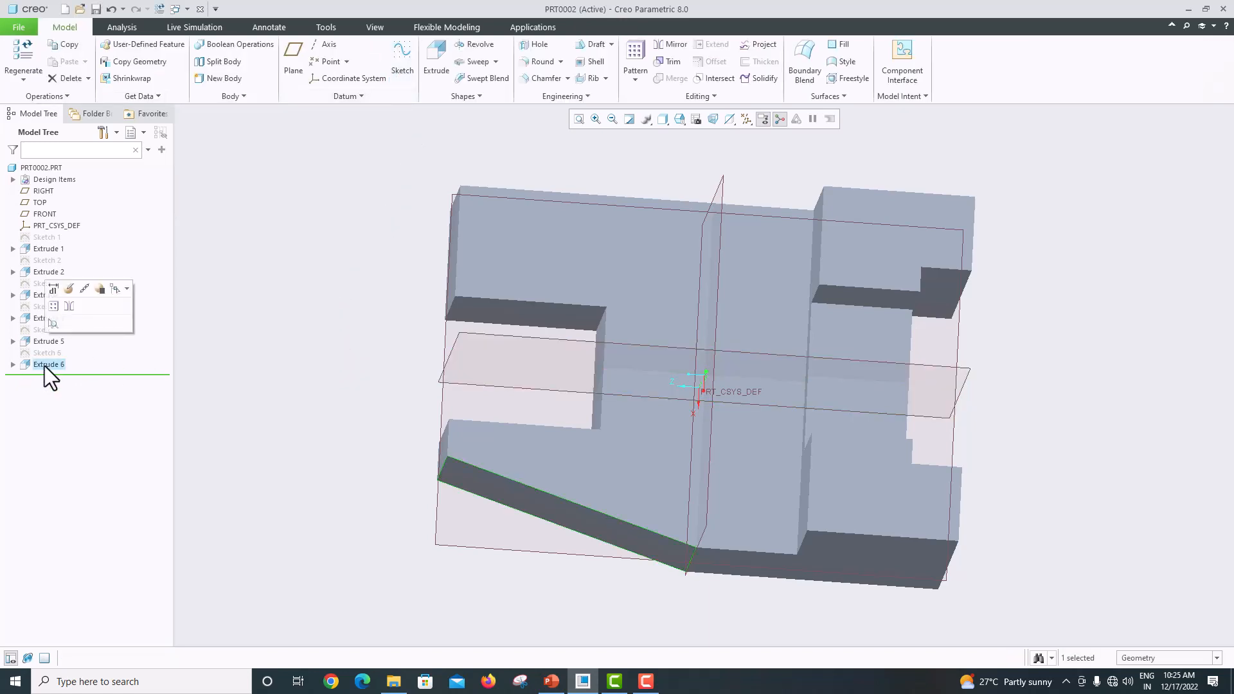
{"action": "left_click", "coordinate": [680, 44]}
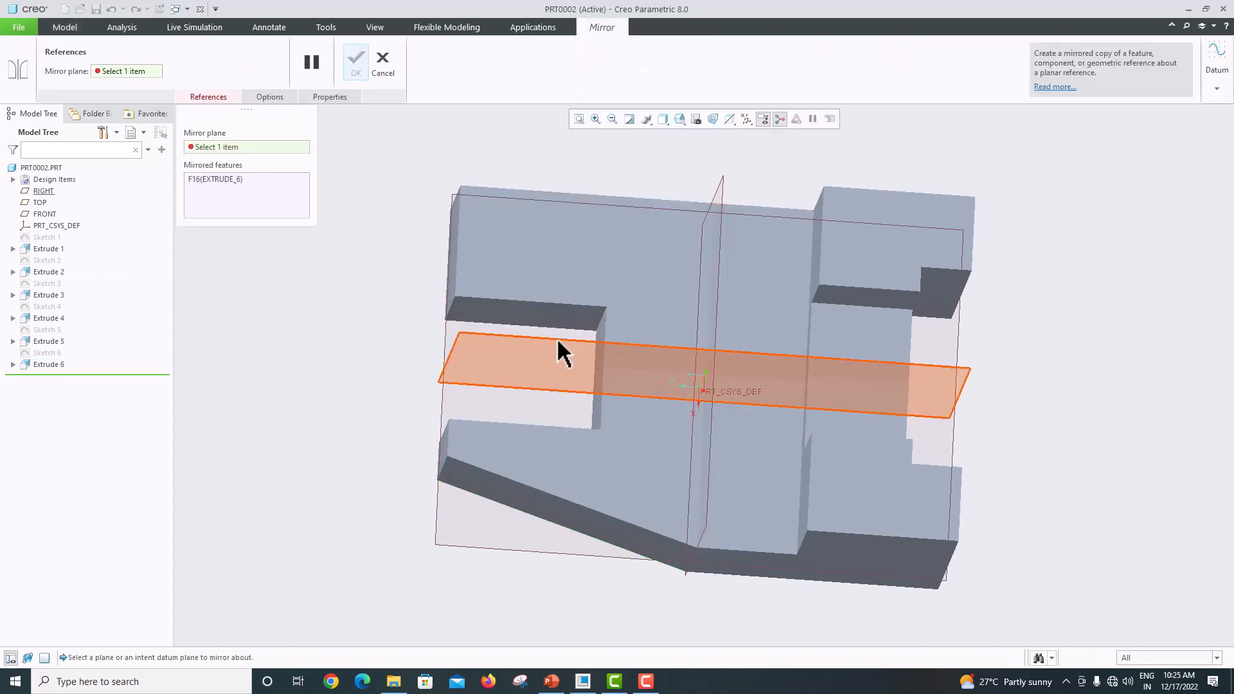
{"action": "left_click", "coordinate": [558, 342]}
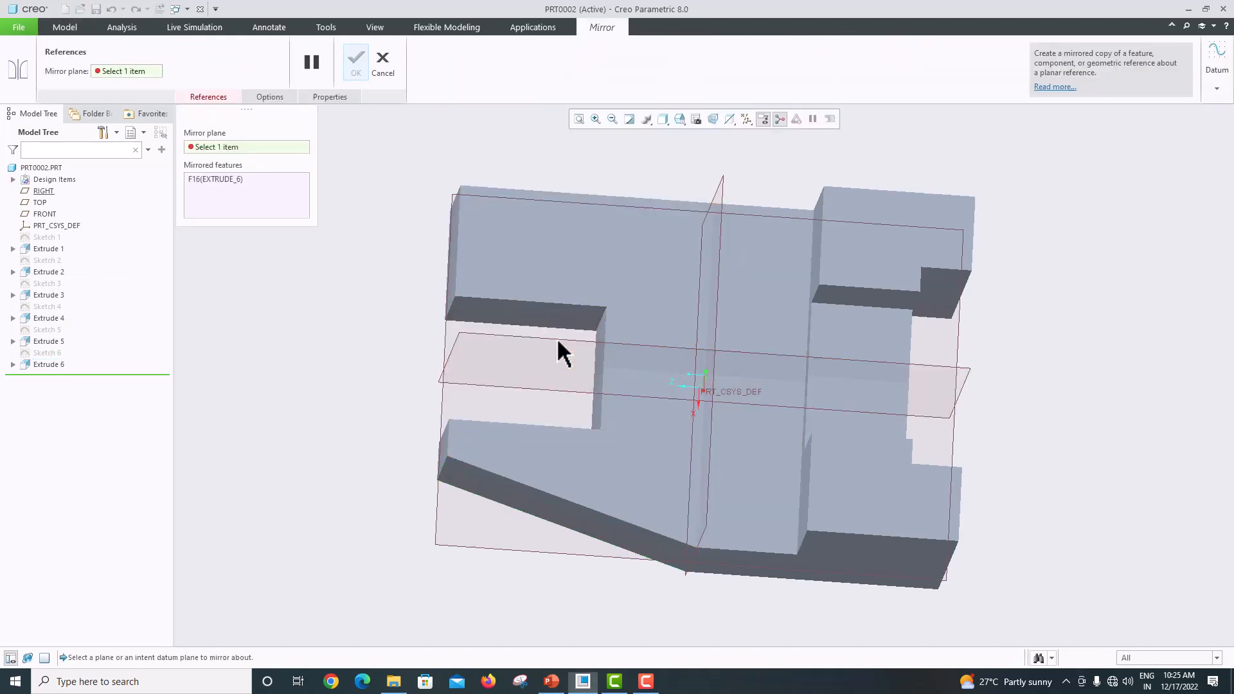
{"action": "mouse_move", "coordinate": [622, 224]}
{"action": "middle_mouse_down"}
{"action": "mouse_move", "coordinate": [598, 225]}
{"action": "mouse_move", "coordinate": [631, 220]}
{"action": "mouse_move", "coordinate": [623, 237]}
{"action": "middle_mouse_up"}
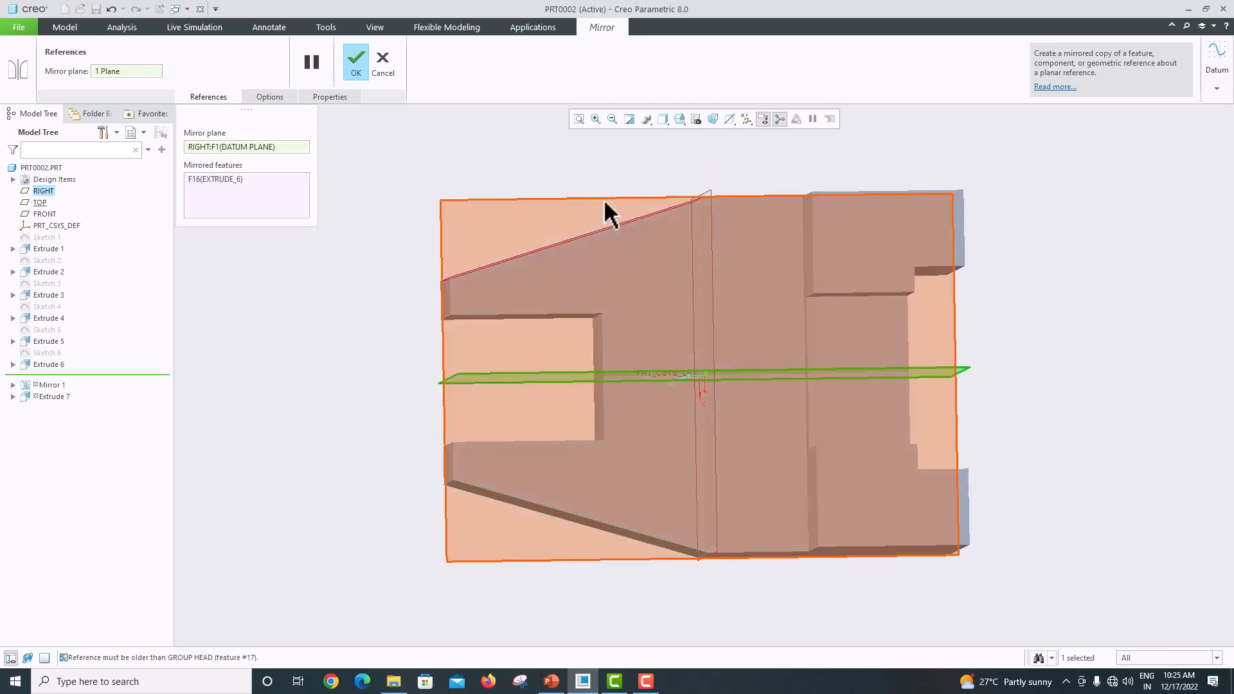
{"action": "left_click", "coordinate": [357, 68]}
Hide all datum displays, and show the model shaded with edges in a saved view orientation
{"action": "middle_click_drag", "start_coordinate": [769, 376], "coordinate": [724, 222]}
{"action": "left_click", "coordinate": [747, 120]}
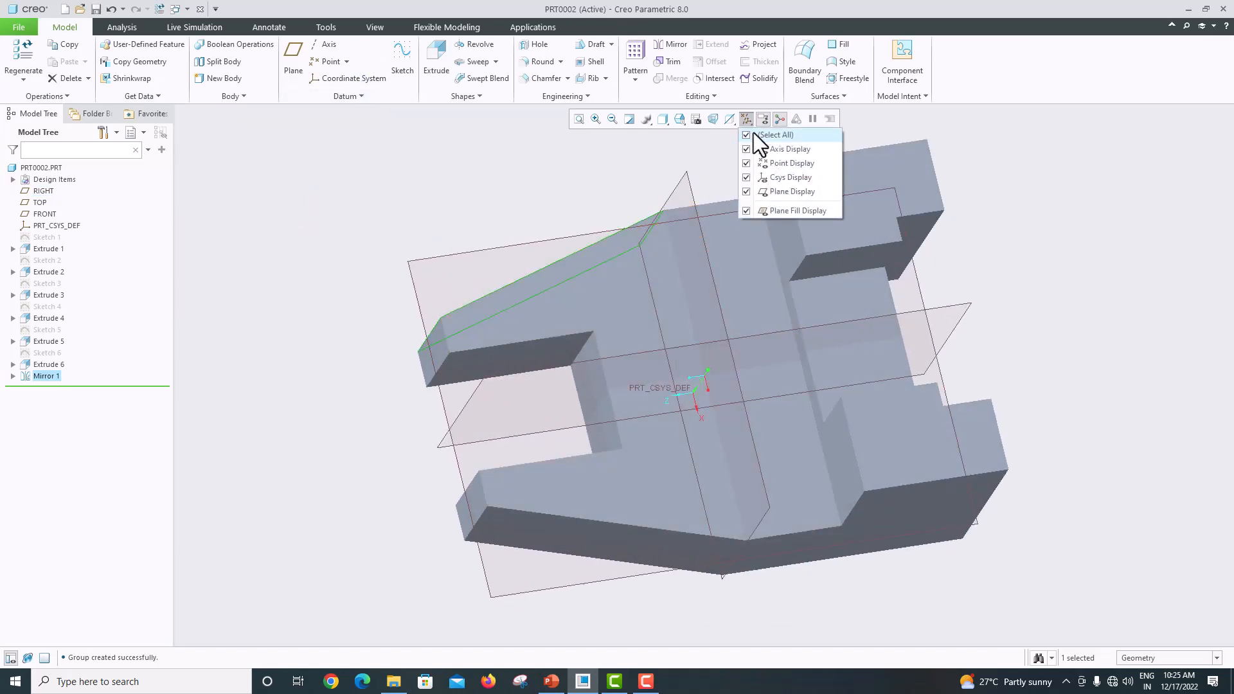
{"action": "left_click", "coordinate": [754, 134]}
{"action": "left_click", "coordinate": [683, 124]}
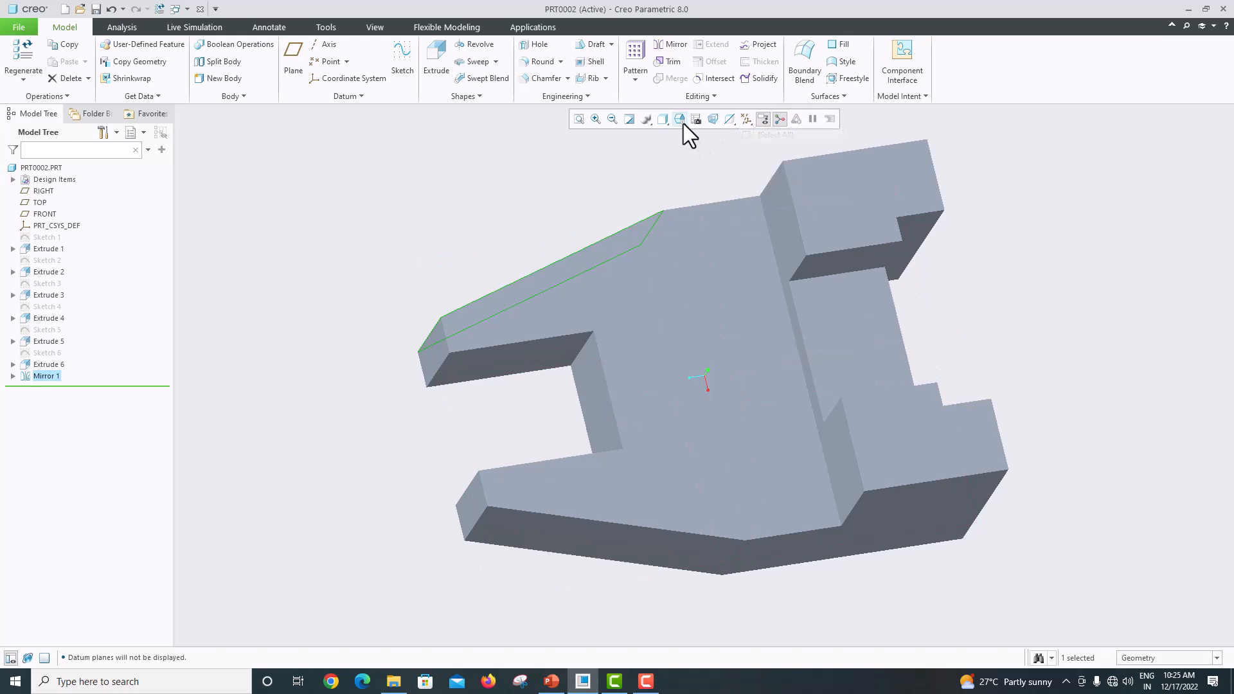
{"action": "left_click", "coordinate": [680, 120]}
{"action": "left_click", "coordinate": [691, 135]}
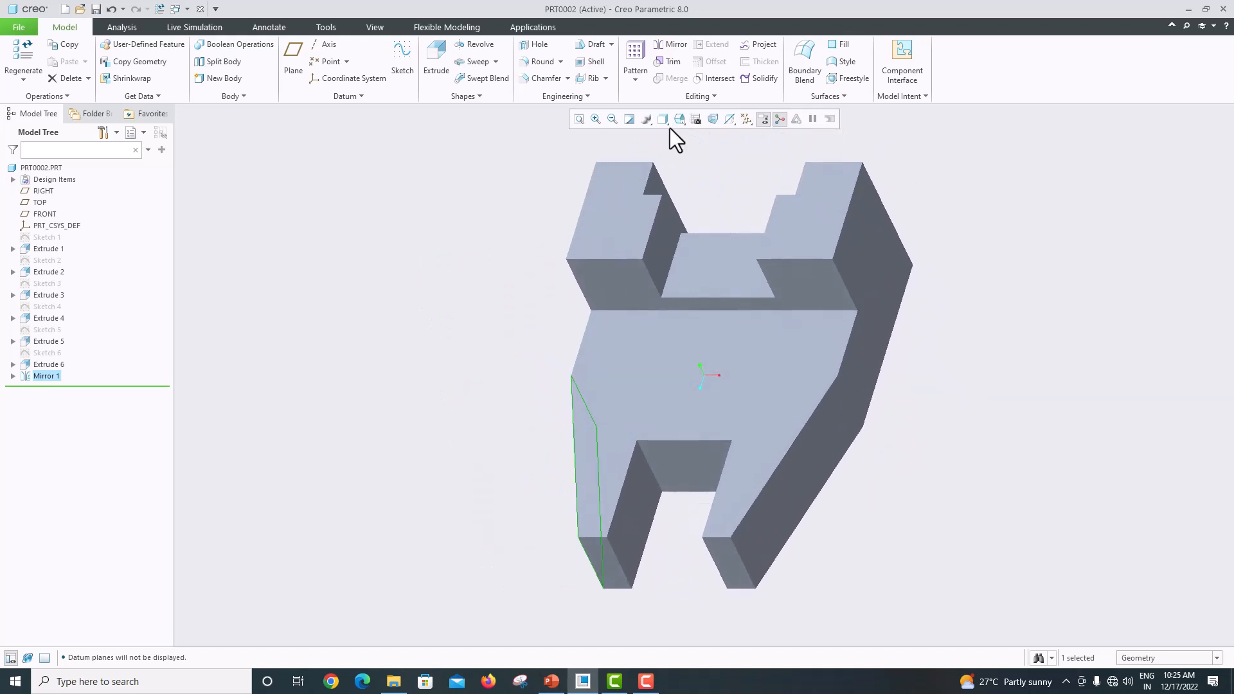
{"action": "left_click", "coordinate": [664, 124]}
{"action": "left_click", "coordinate": [676, 148]}
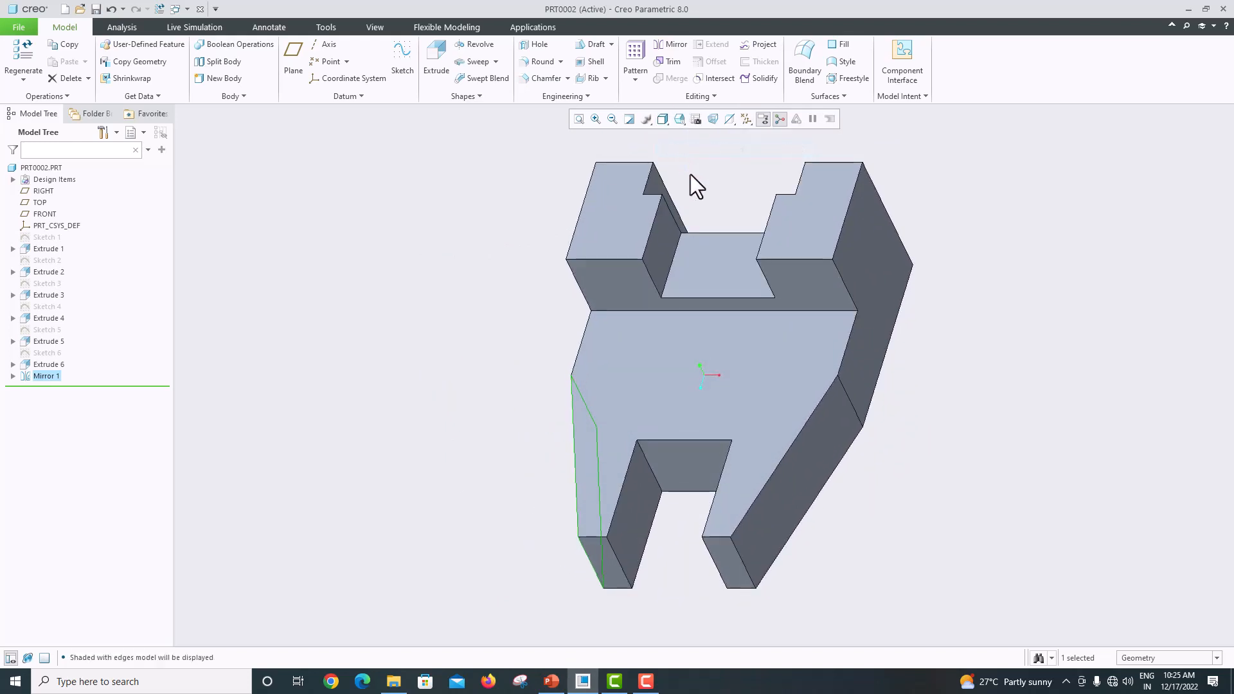
{"action": "left_click", "coordinate": [1028, 409]}
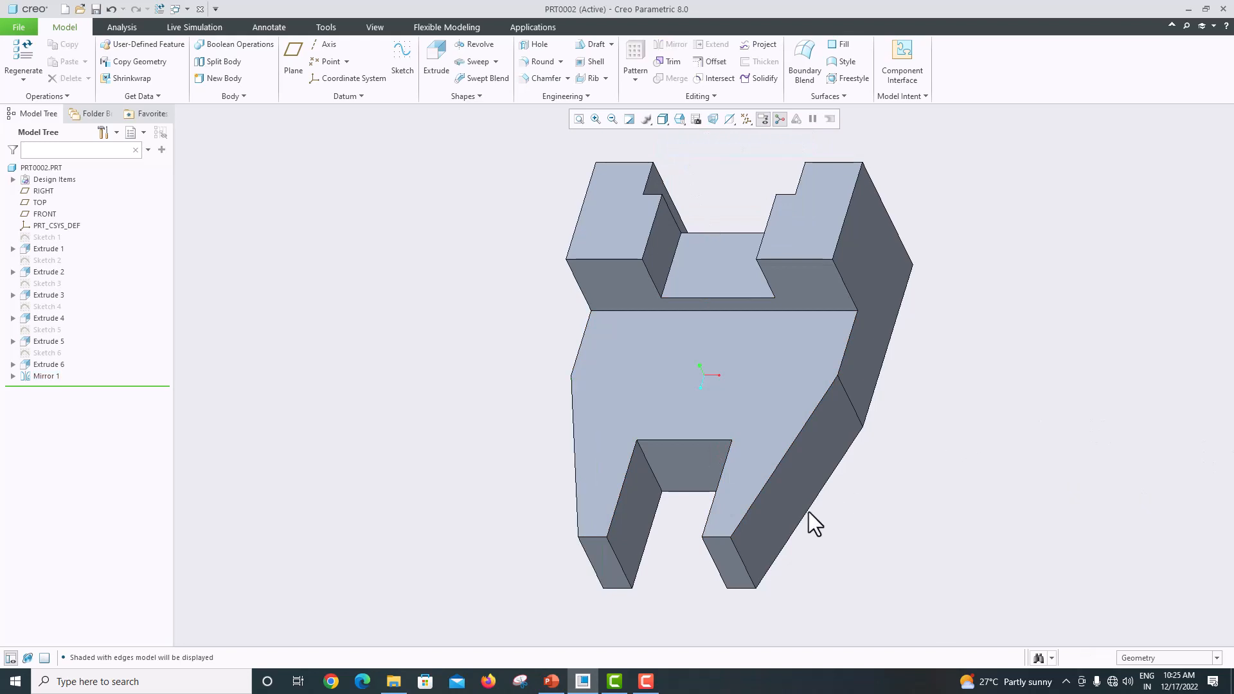
Compare the finished bracket with the dimensioned isometric drawing in PowerPoint, viewing the model from a similar angle
{"action": "left_click", "coordinate": [552, 681]}
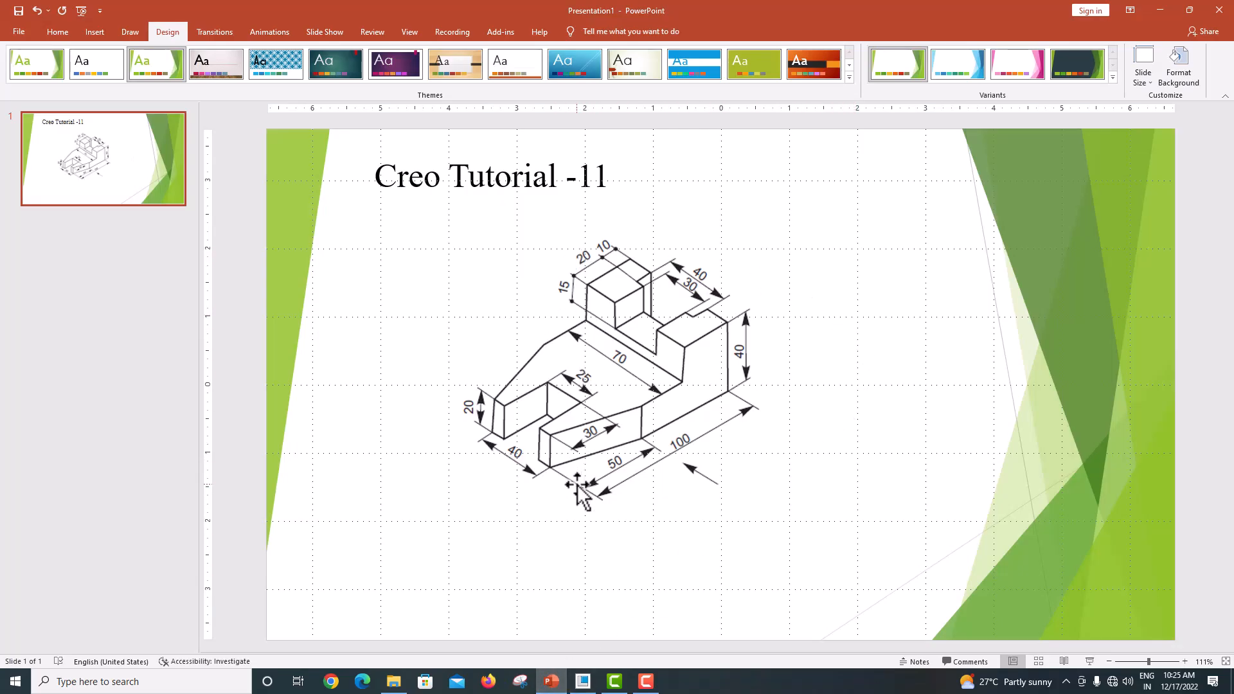
{"action": "left_click", "coordinate": [583, 681]}
{"action": "mouse_move", "coordinate": [648, 527]}
{"action": "middle_mouse_down"}
{"action": "mouse_move", "coordinate": [631, 441]}
{"action": "mouse_move", "coordinate": [572, 477]}
{"action": "mouse_move", "coordinate": [631, 476]}
{"action": "middle_mouse_up"}
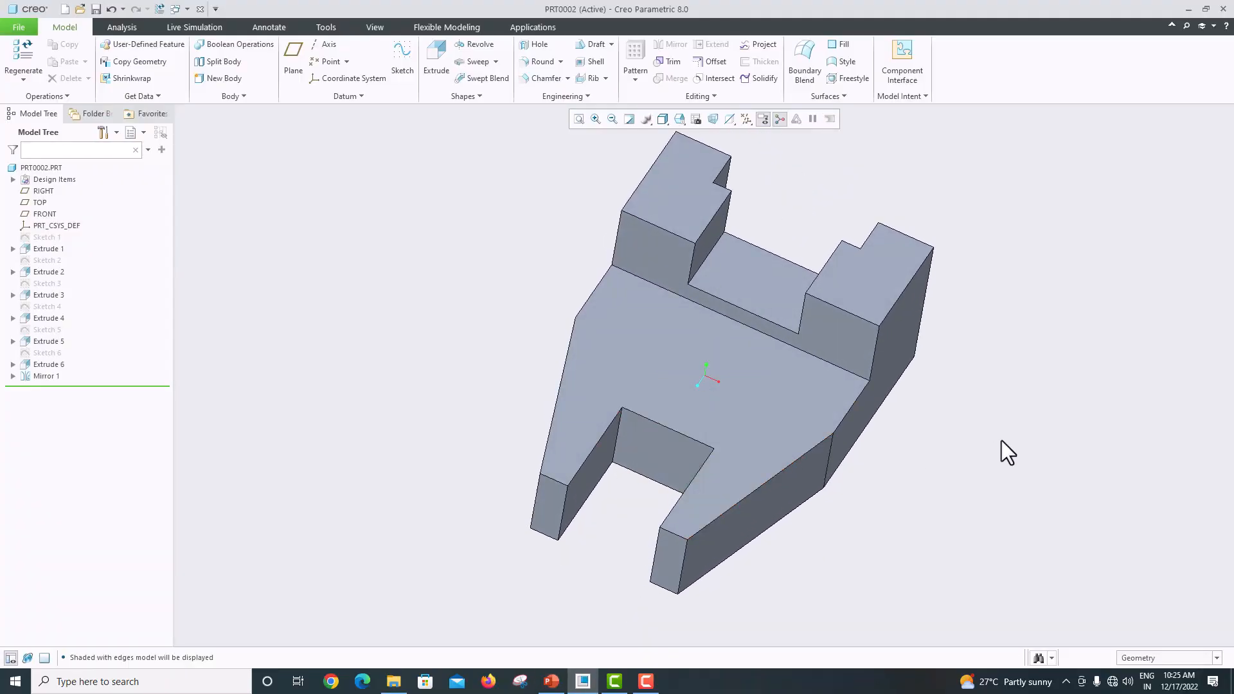